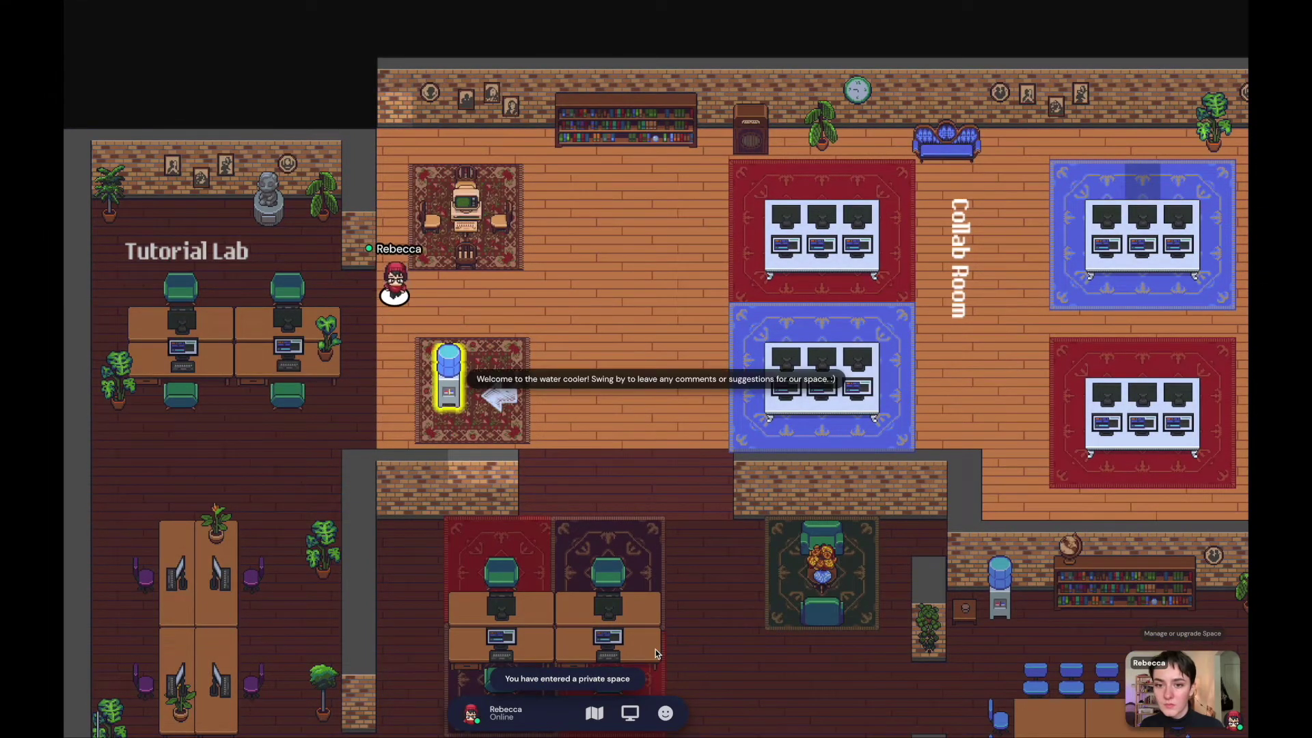
# Walk the avatar to the Tutorial Lab statue and open the embedded SculptGL page.
pyautogui.press('Left')
pyautogui.press('Left')
pyautogui.press('Left')
pyautogui.press('Left')
pyautogui.press('Left')
pyautogui.press('Left')
pyautogui.press('Up')
pyautogui.press('Up')
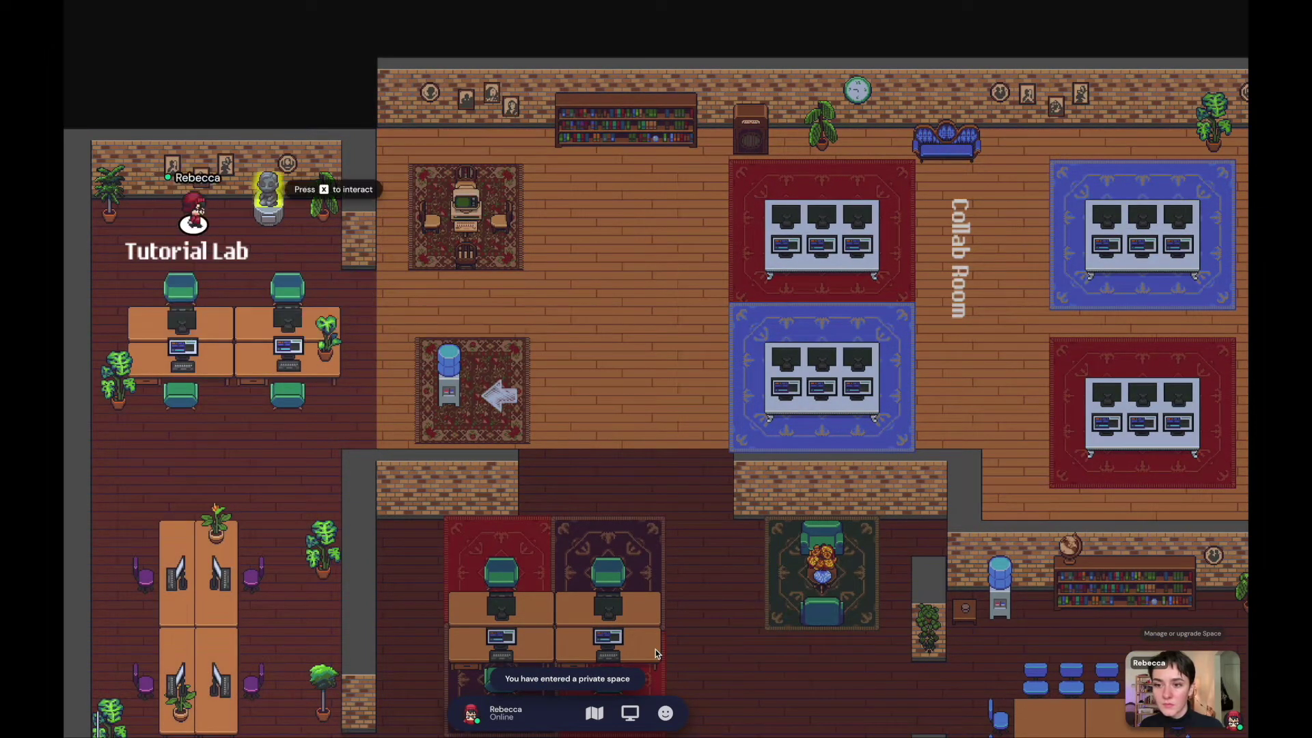
pyautogui.press('x')
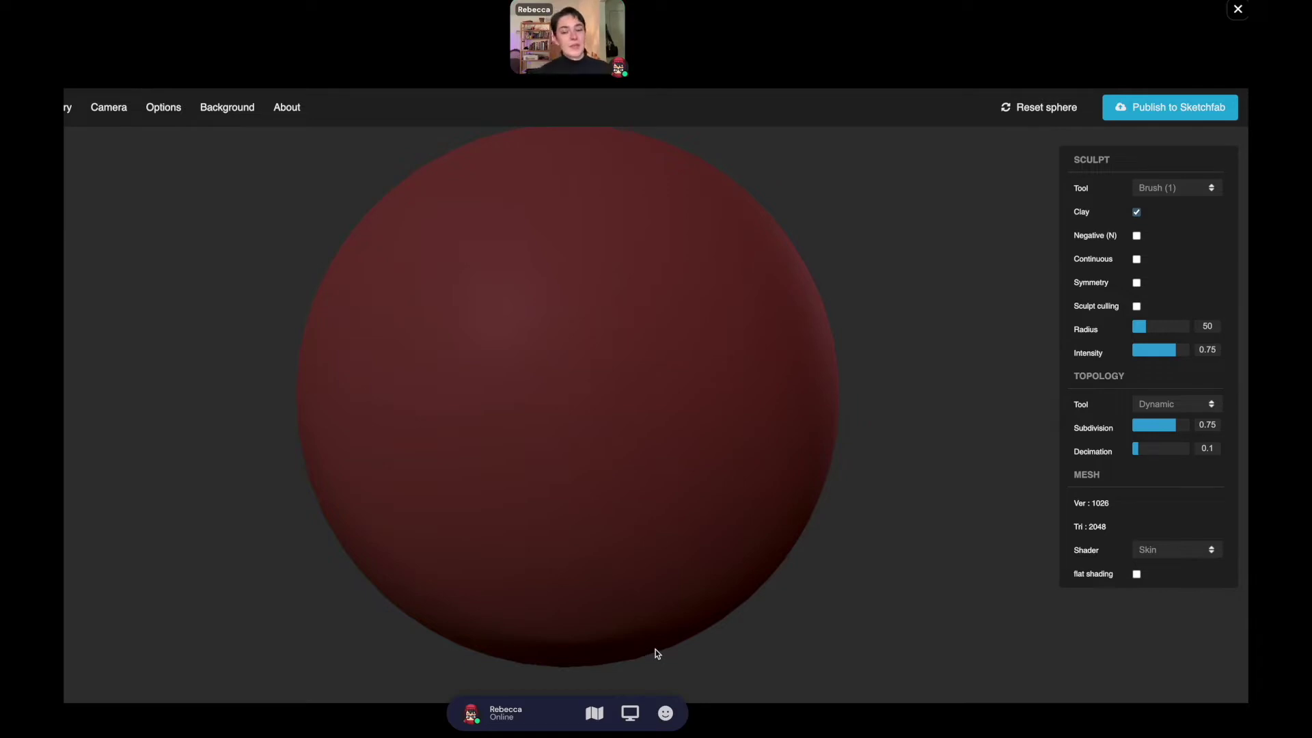
# Adjust the zoom and sculpt a vertical clay stroke down the sphere.
pyautogui.scroll(3, 732, 444)
pyautogui.scroll(-5, 734, 443)
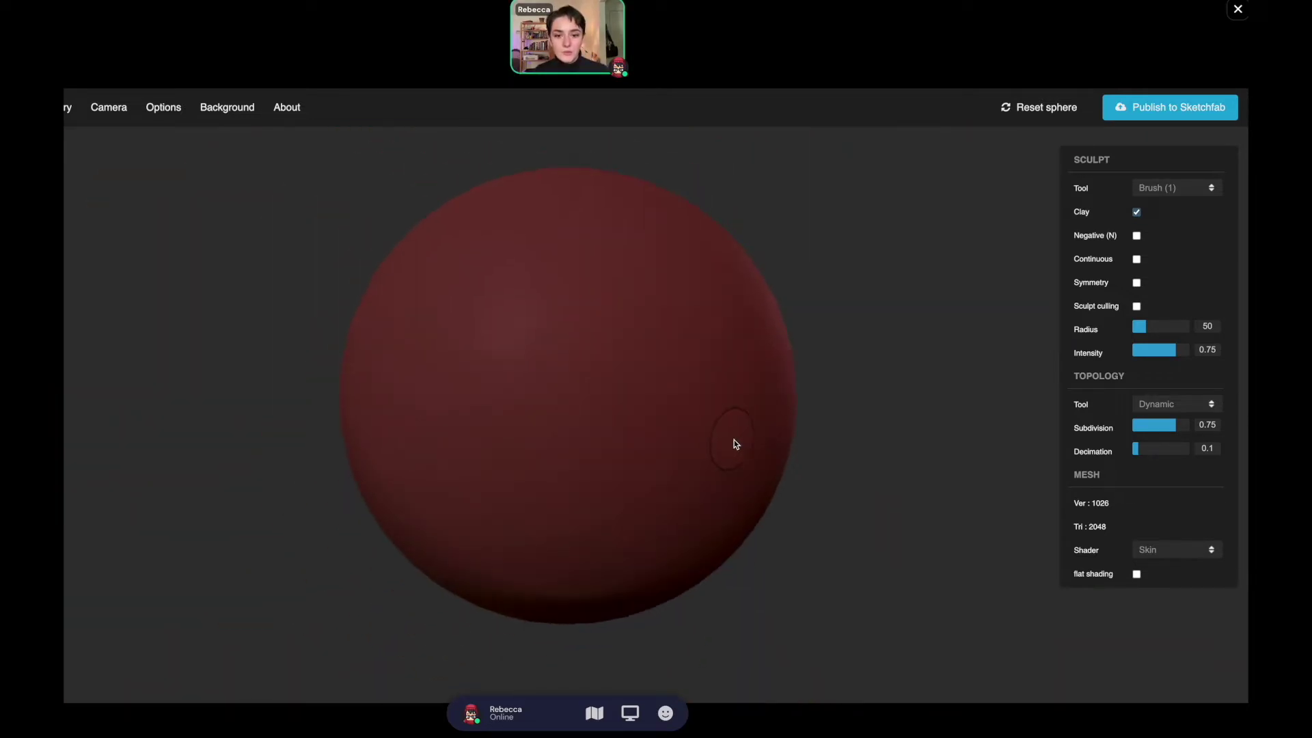
pyautogui.scroll(-3, 735, 444)
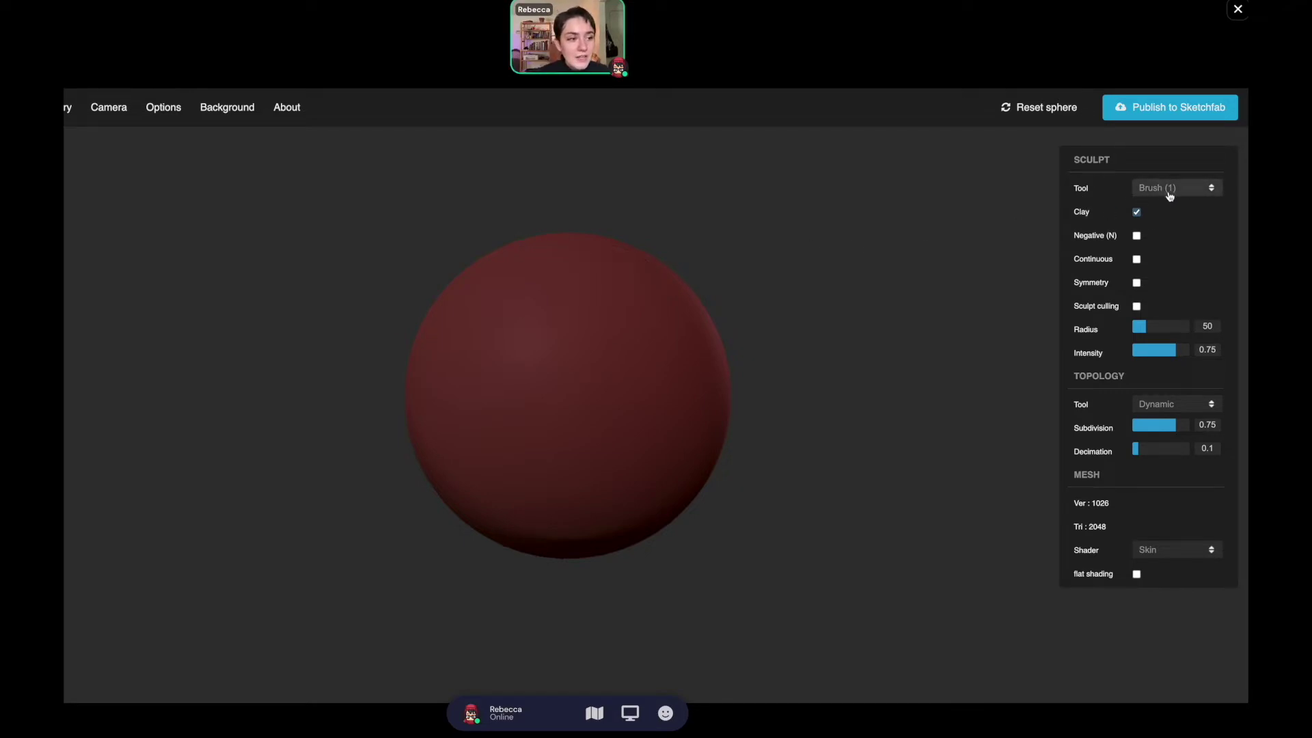
pyautogui.moveTo(530, 290); pyautogui.dragTo(518, 448)
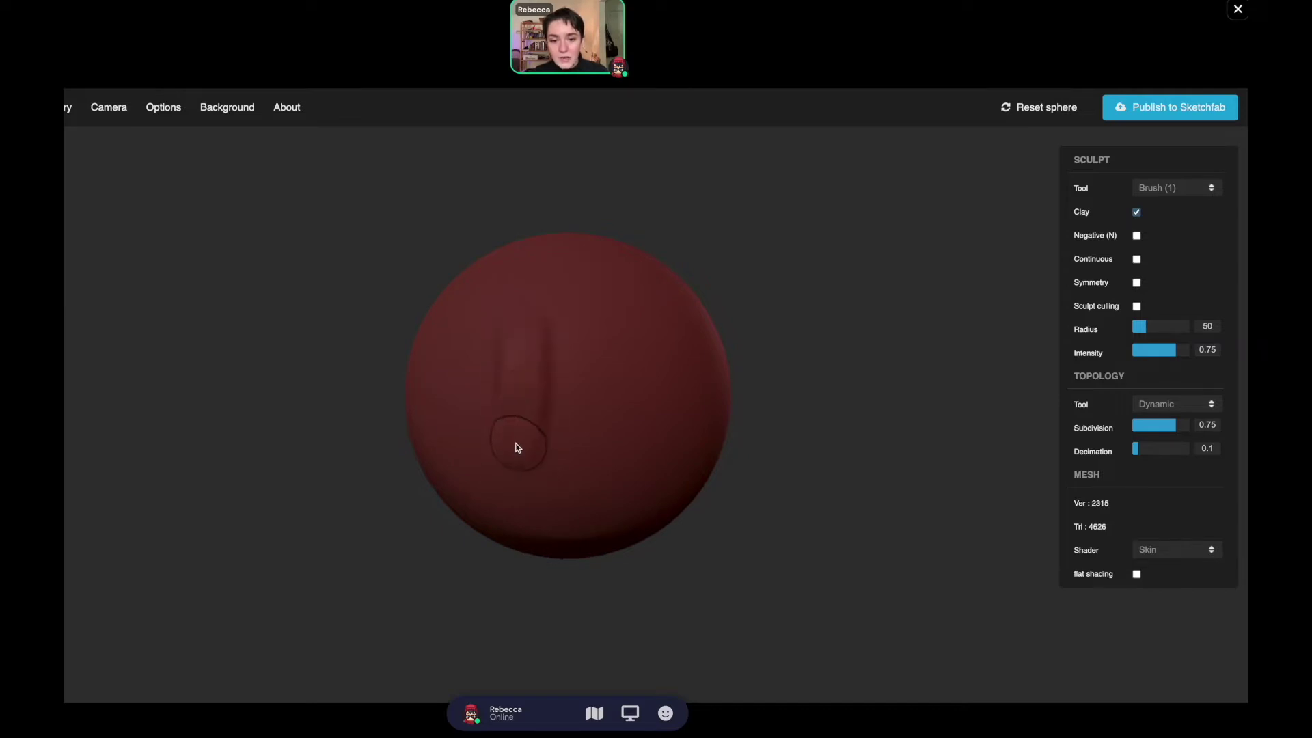
# Switch the brush to Negative and carve the groove deeper with three downward strokes.
pyautogui.scroll(-3, 636, 402)
pyautogui.scroll(1, 635, 401)
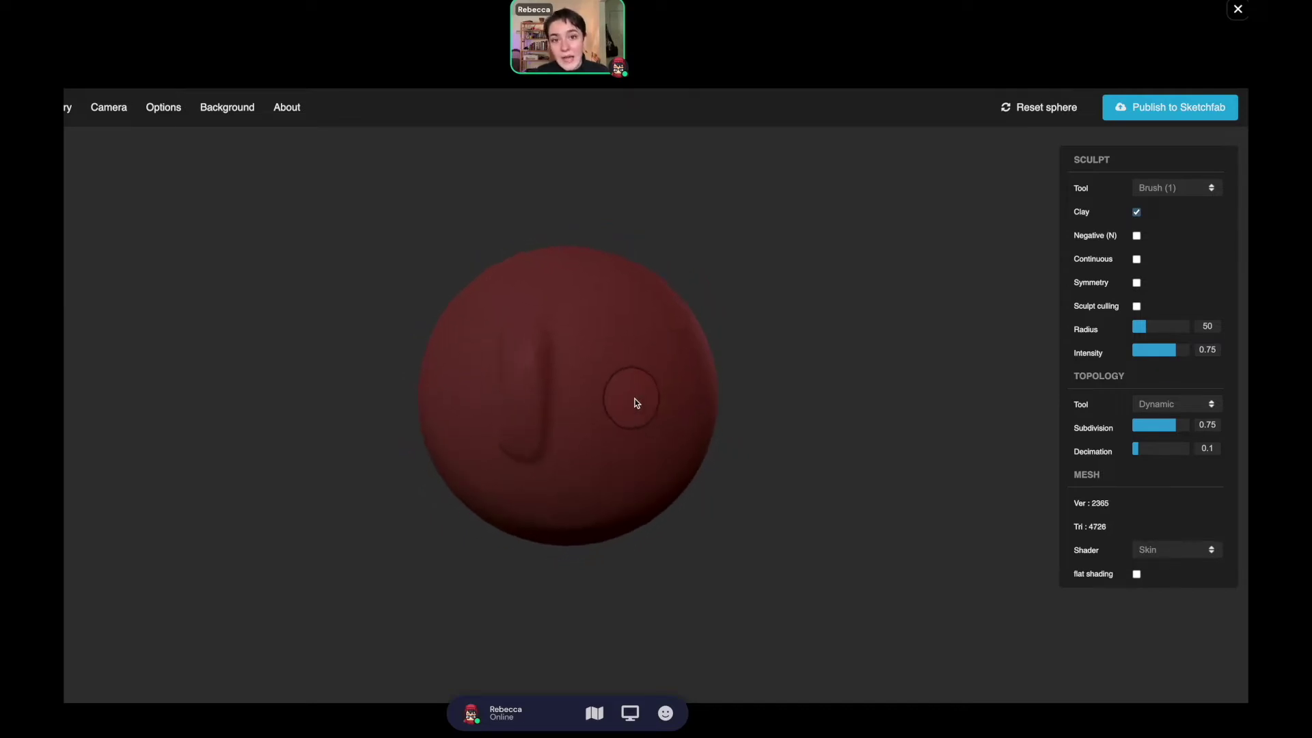
pyautogui.click(1137, 235)
pyautogui.moveTo(521, 347); pyautogui.dragTo(519, 435)
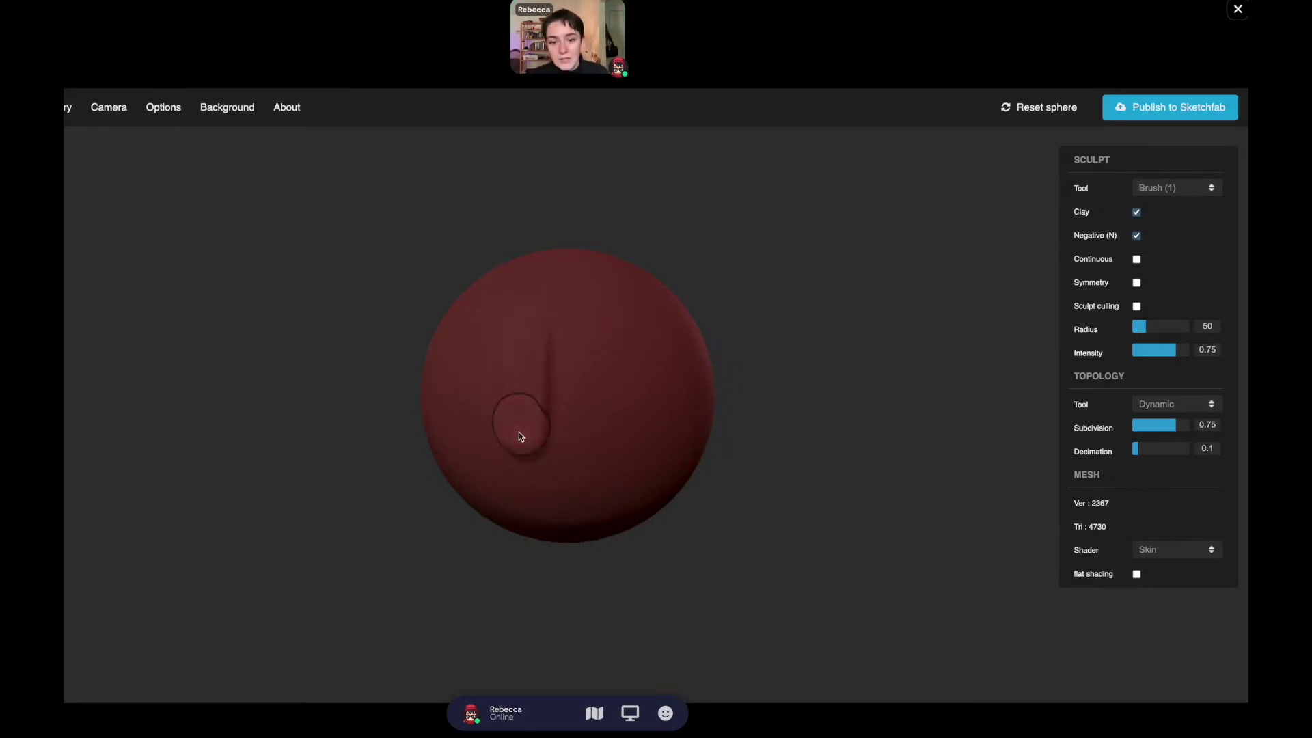
pyautogui.moveTo(530, 330); pyautogui.dragTo(536, 419)
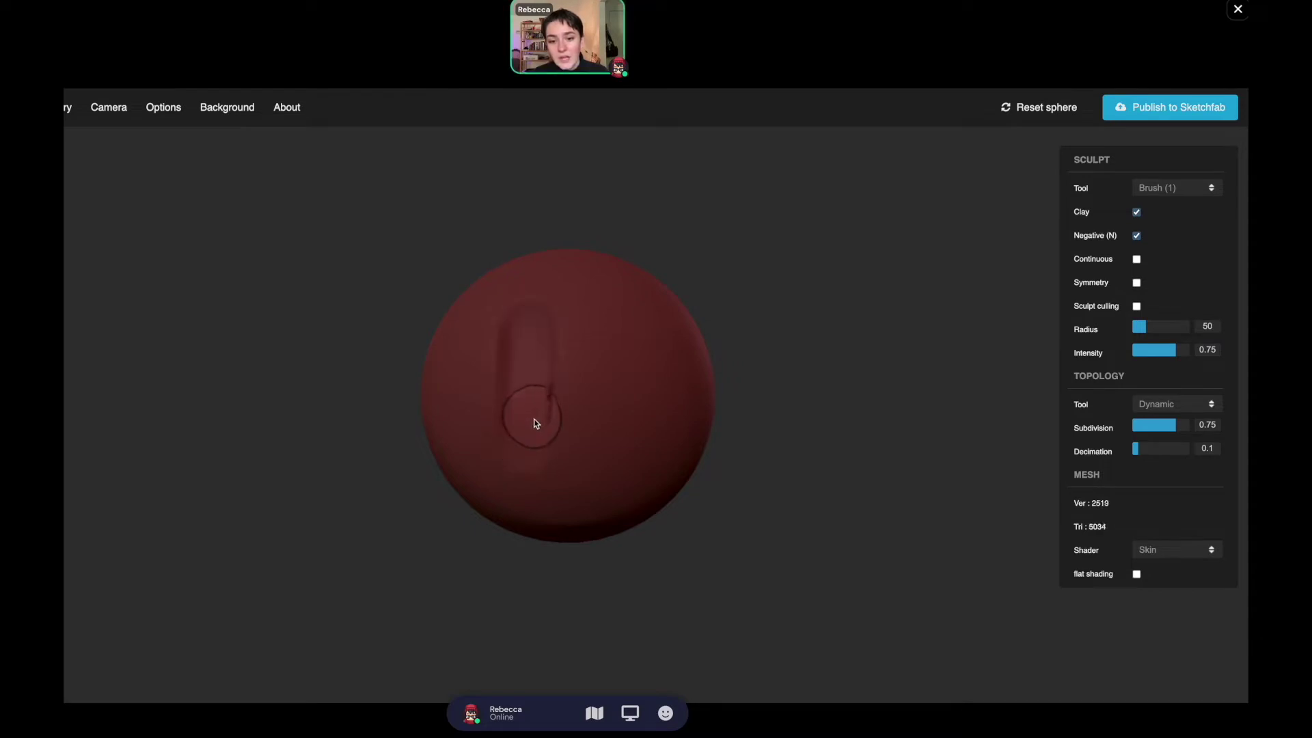
pyautogui.moveTo(553, 363); pyautogui.dragTo(543, 445)
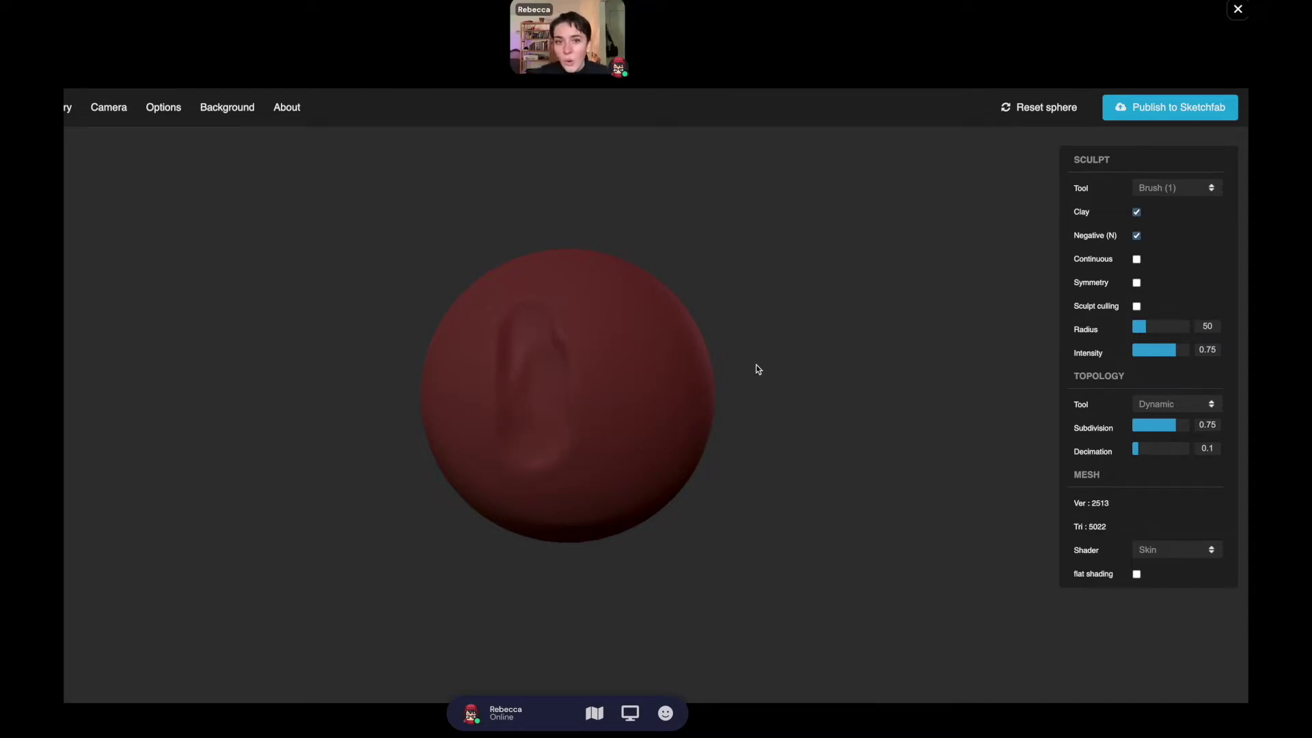
# Select the Inflate tool, try a dab on the upper right, then undo the extra dents.
pyautogui.click(1161, 188)
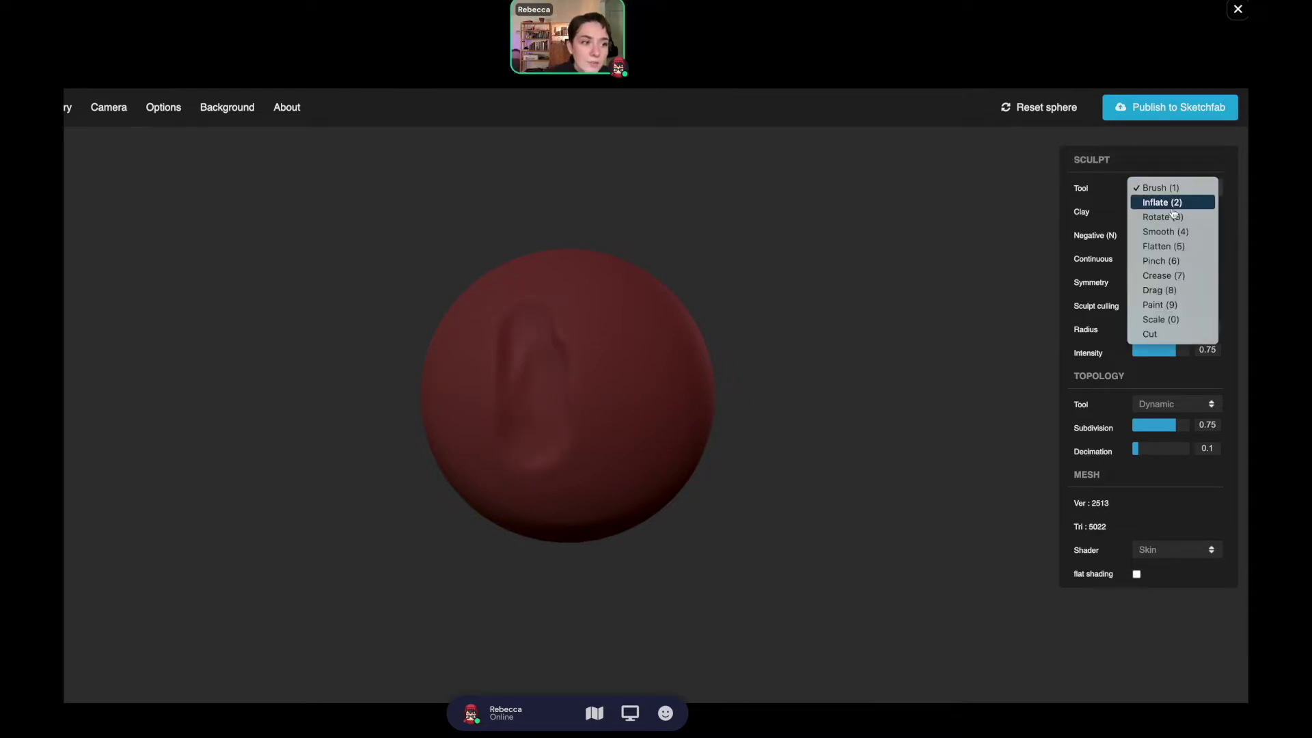
pyautogui.click(1168, 202)
pyautogui.click(640, 338)
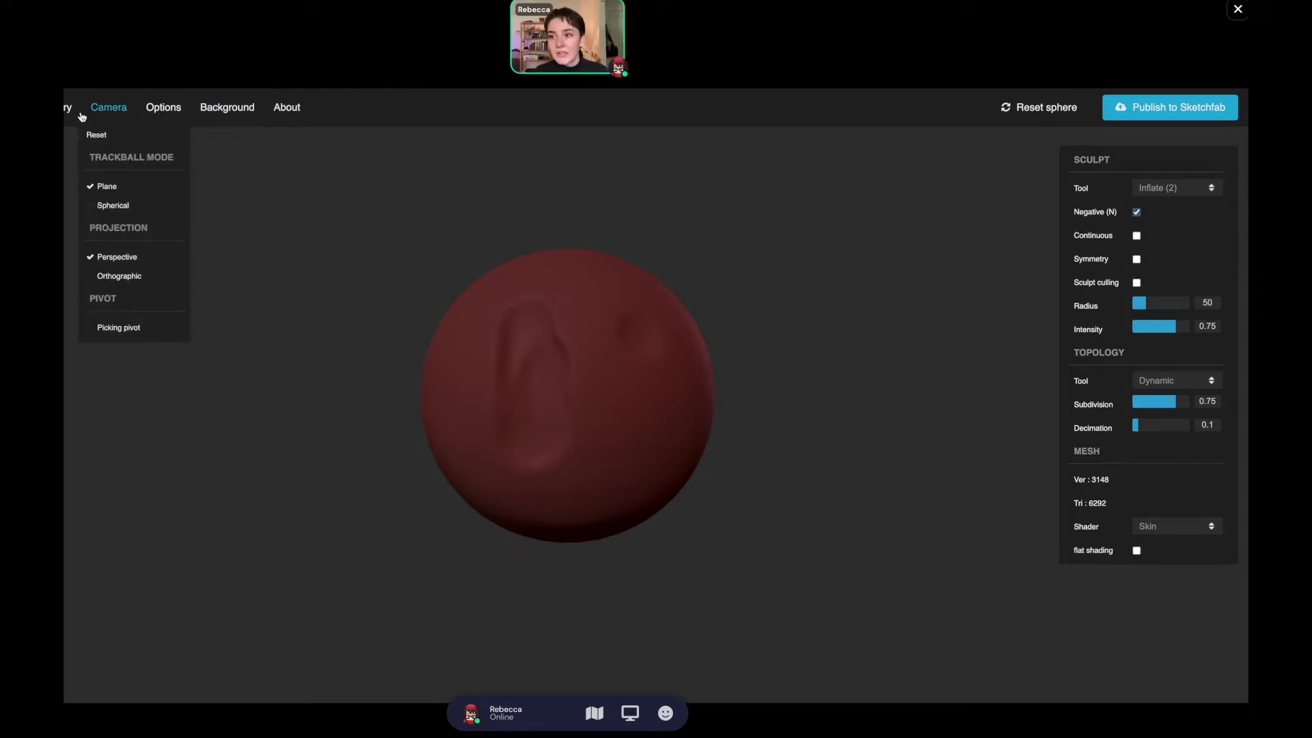
pyautogui.moveTo(72, 109)
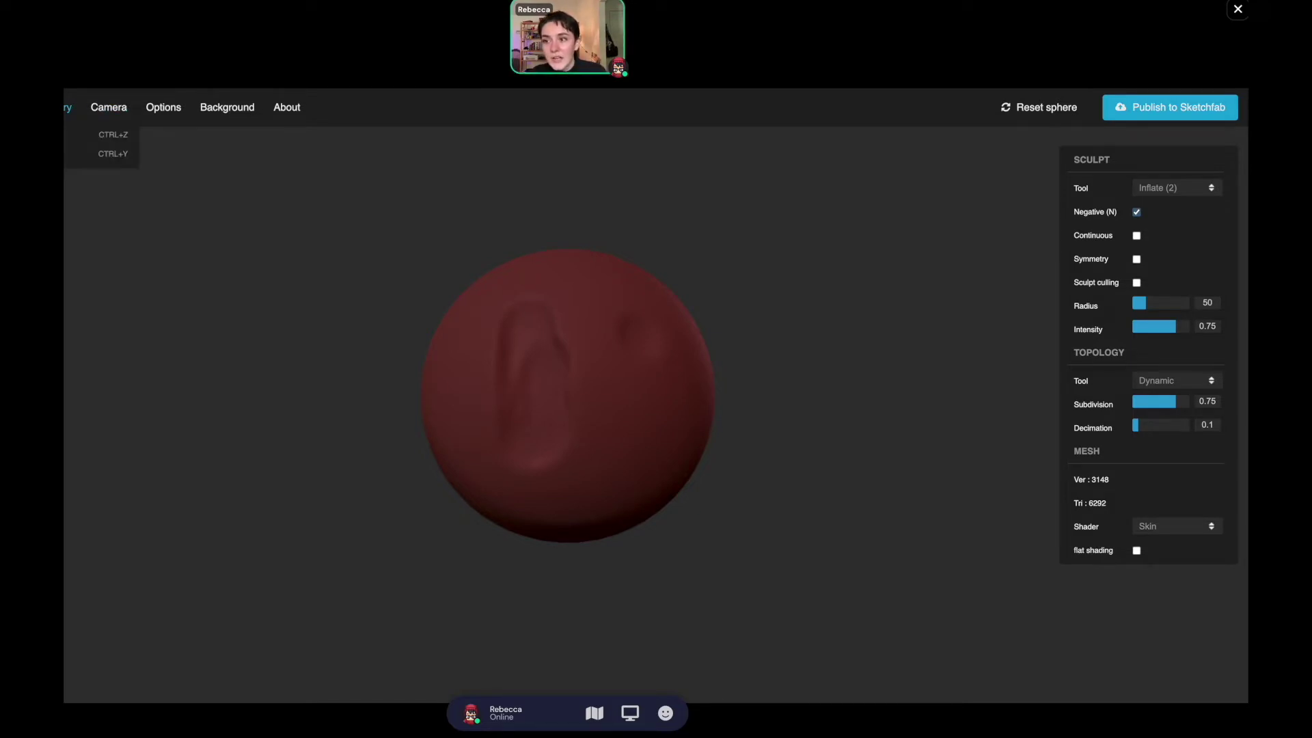
pyautogui.hotkey('ctrl', 'z')
pyautogui.hotkey('ctrl', 'z')
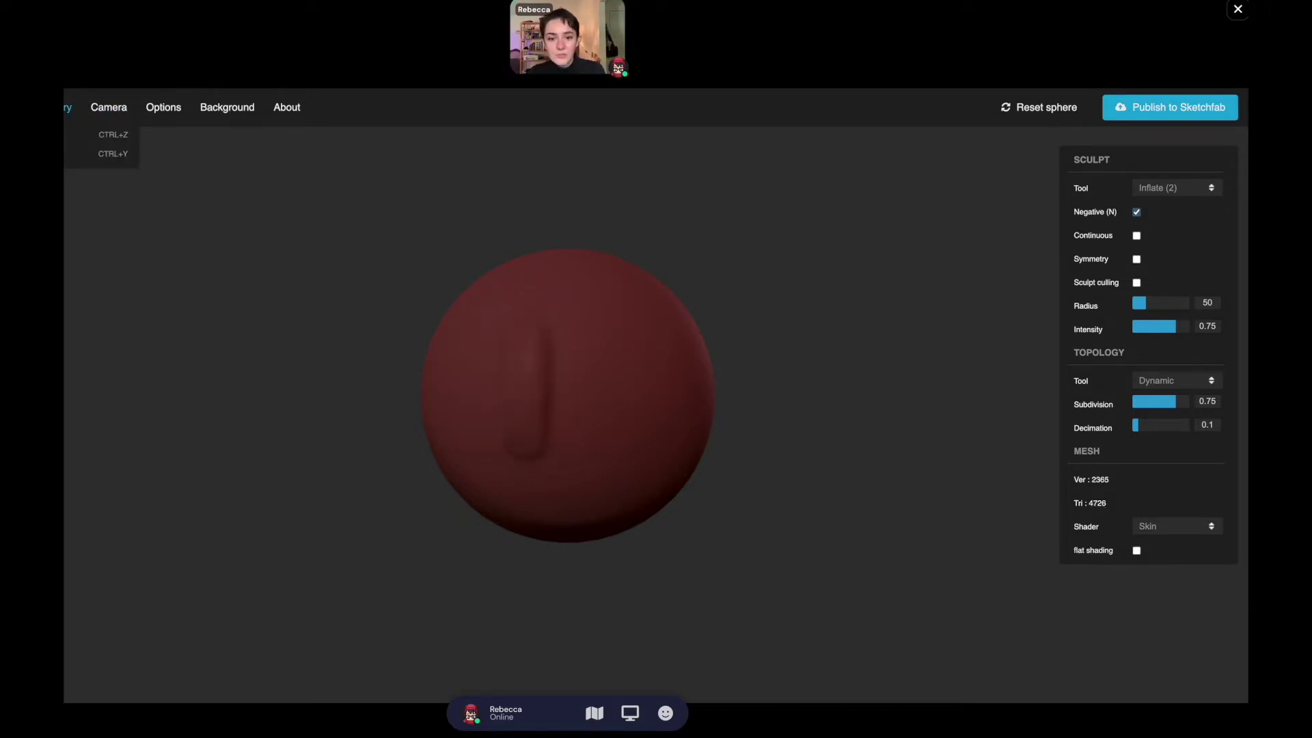
# Turn Negative off and inflate a ridge and two blobs beside the groove.
pyautogui.click(1137, 212)
pyautogui.moveTo(581, 362); pyautogui.dragTo(576, 338)
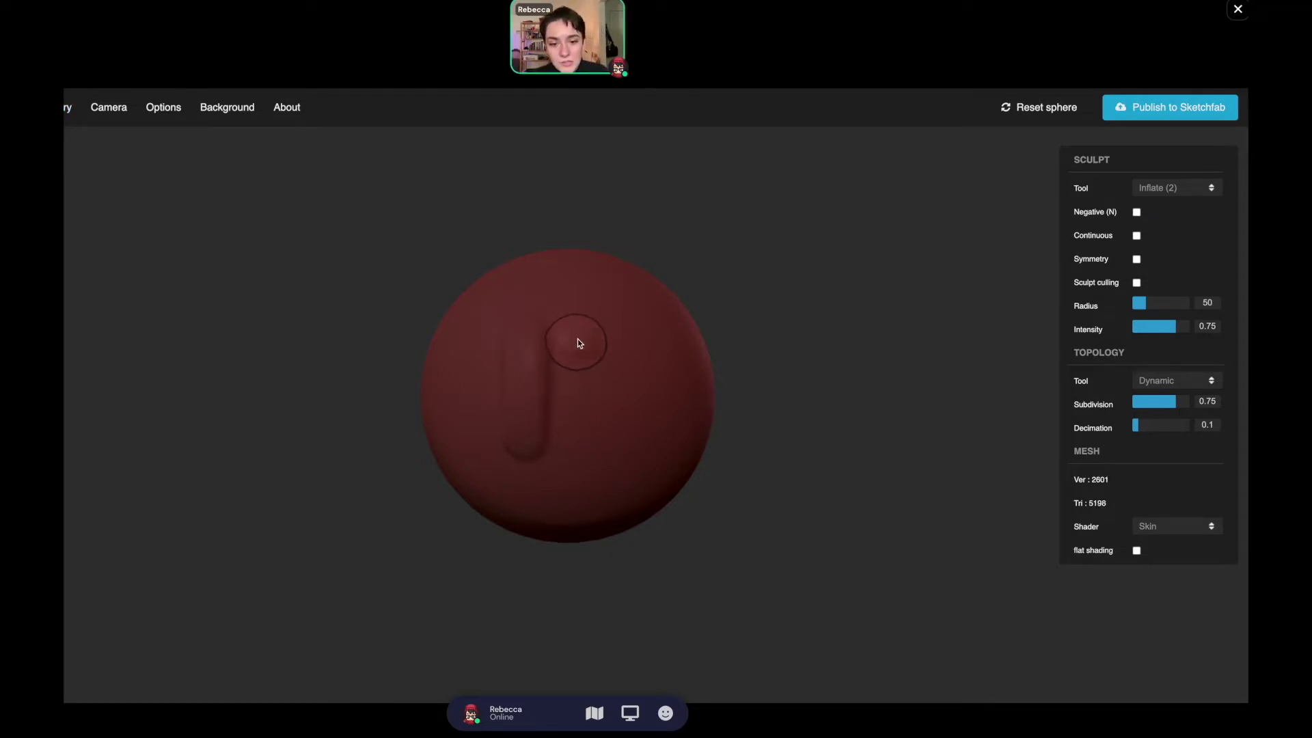
pyautogui.moveTo(575, 406)
pyautogui.mouseDown()
pyautogui.moveTo(583, 352)
pyautogui.moveTo(580, 375)
pyautogui.mouseUp()
pyautogui.click(585, 356)
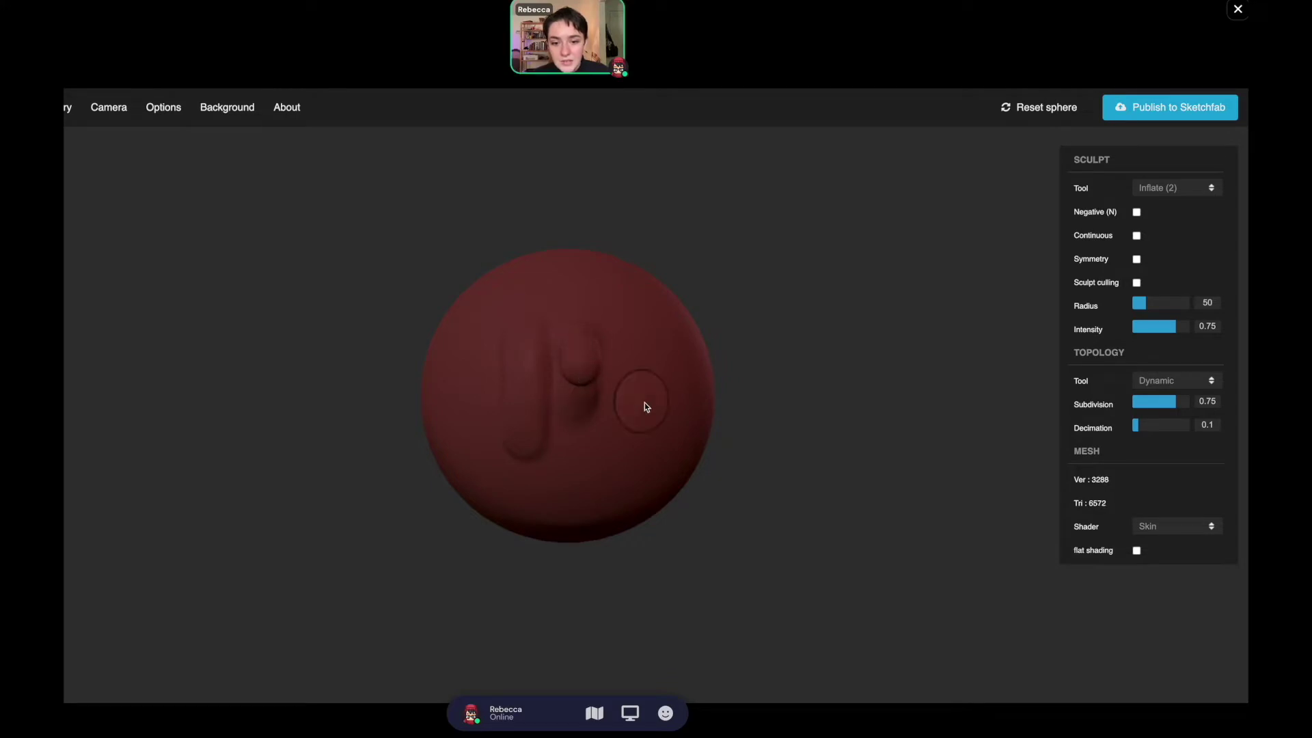
# Twist a bump into a swirl with the Rotate tool.
pyautogui.click(1182, 187)
pyautogui.click(1176, 202)
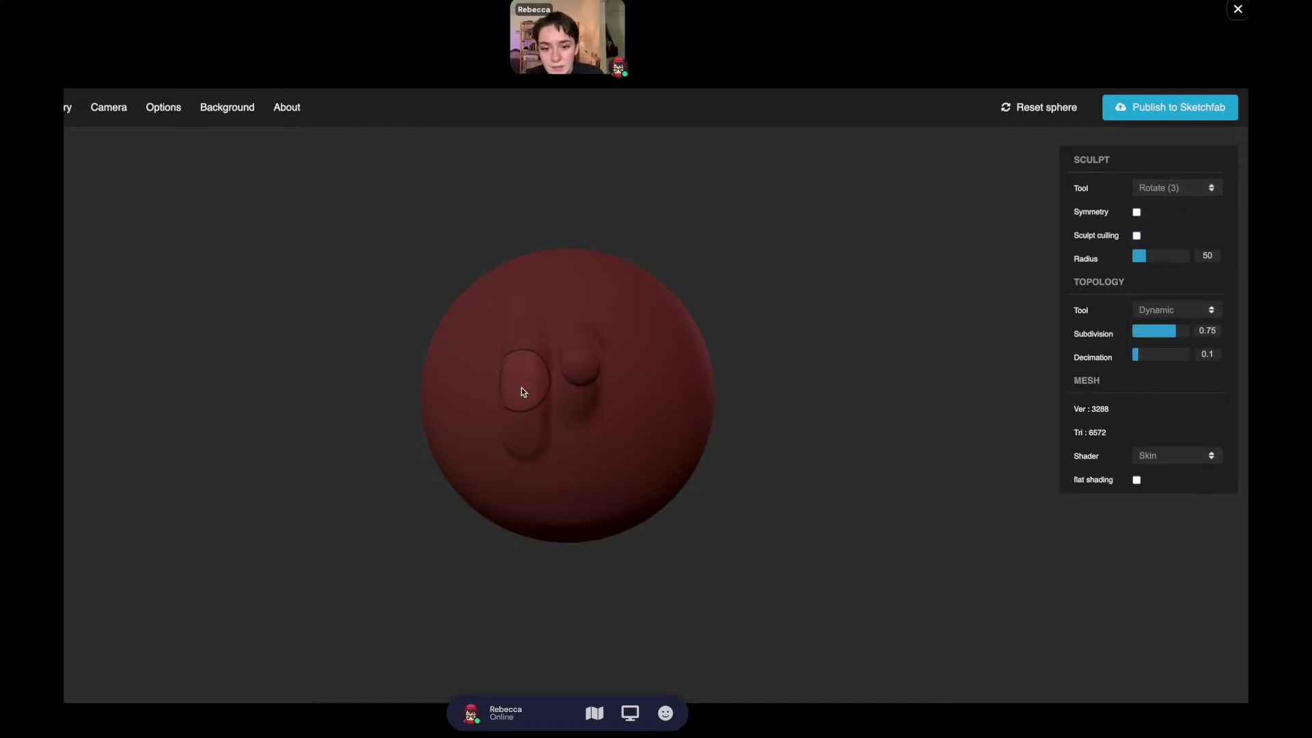
pyautogui.moveTo(522, 388)
pyautogui.mouseDown()
pyautogui.moveTo(558, 383)
pyautogui.moveTo(535, 398)
pyautogui.moveTo(506, 364)
pyautogui.moveTo(562, 375)
pyautogui.moveTo(507, 388)
pyautogui.moveTo(548, 357)
pyautogui.moveTo(529, 403)
pyautogui.moveTo(512, 404)
pyautogui.moveTo(617, 474)
pyautogui.moveTo(508, 429)
pyautogui.moveTo(529, 441)
pyautogui.moveTo(518, 437)
pyautogui.moveTo(592, 428)
pyautogui.moveTo(491, 452)
pyautogui.moveTo(543, 435)
pyautogui.mouseUp()
# Smooth away the swirl's concentric rings with the Smooth tool.
pyautogui.click(1159, 191)
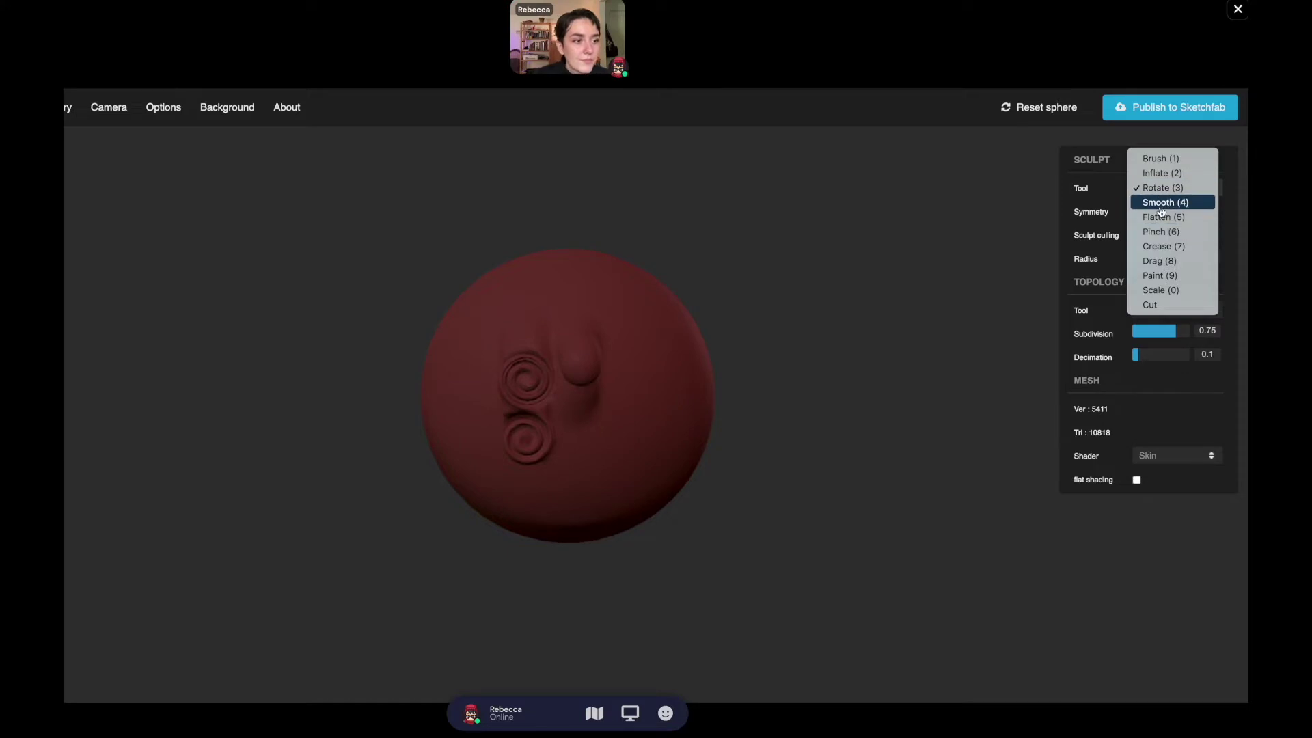
pyautogui.click(1160, 207)
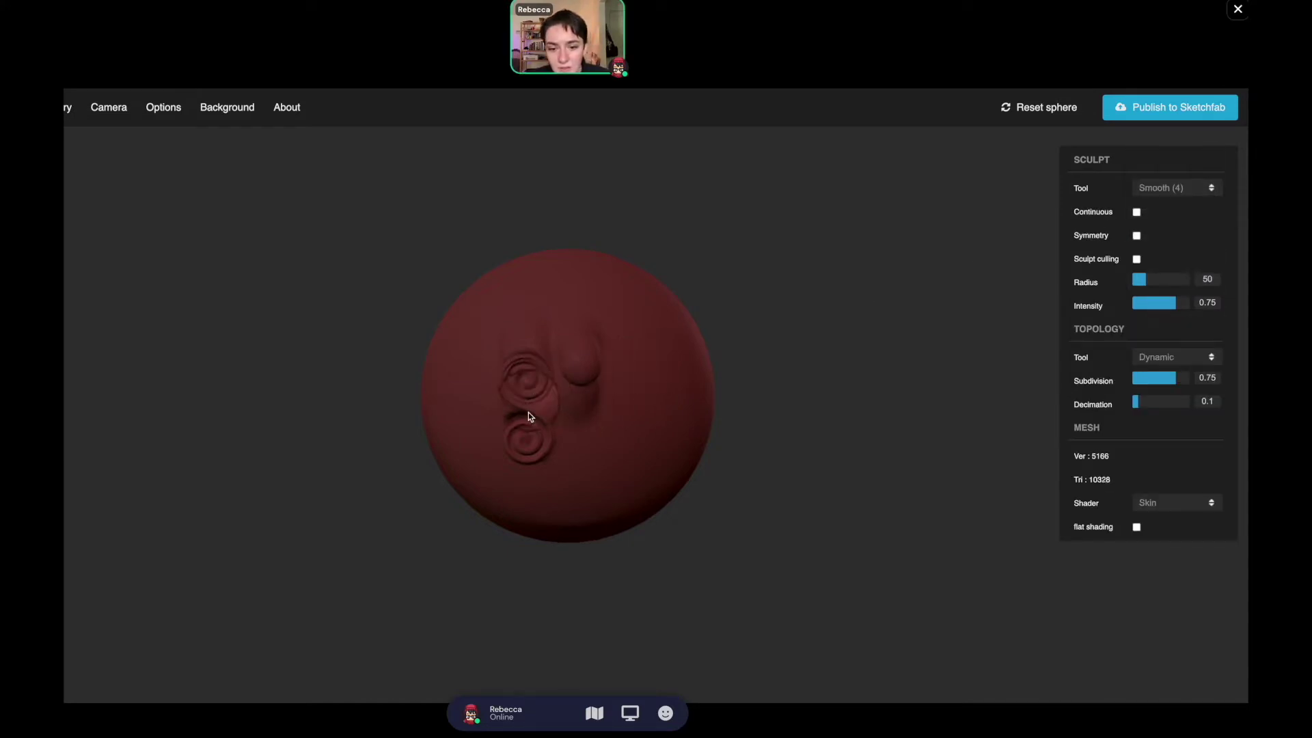
pyautogui.moveTo(528, 414)
pyautogui.mouseDown()
pyautogui.moveTo(523, 355)
pyautogui.moveTo(523, 465)
pyautogui.moveTo(519, 398)
pyautogui.moveTo(511, 460)
pyautogui.moveTo(554, 460)
pyautogui.moveTo(495, 417)
pyautogui.moveTo(481, 449)
pyautogui.moveTo(514, 339)
pyautogui.moveTo(531, 423)
pyautogui.moveTo(544, 335)
pyautogui.moveTo(527, 374)
pyautogui.moveTo(530, 470)
pyautogui.moveTo(588, 336)
pyautogui.moveTo(579, 375)
pyautogui.mouseUp()
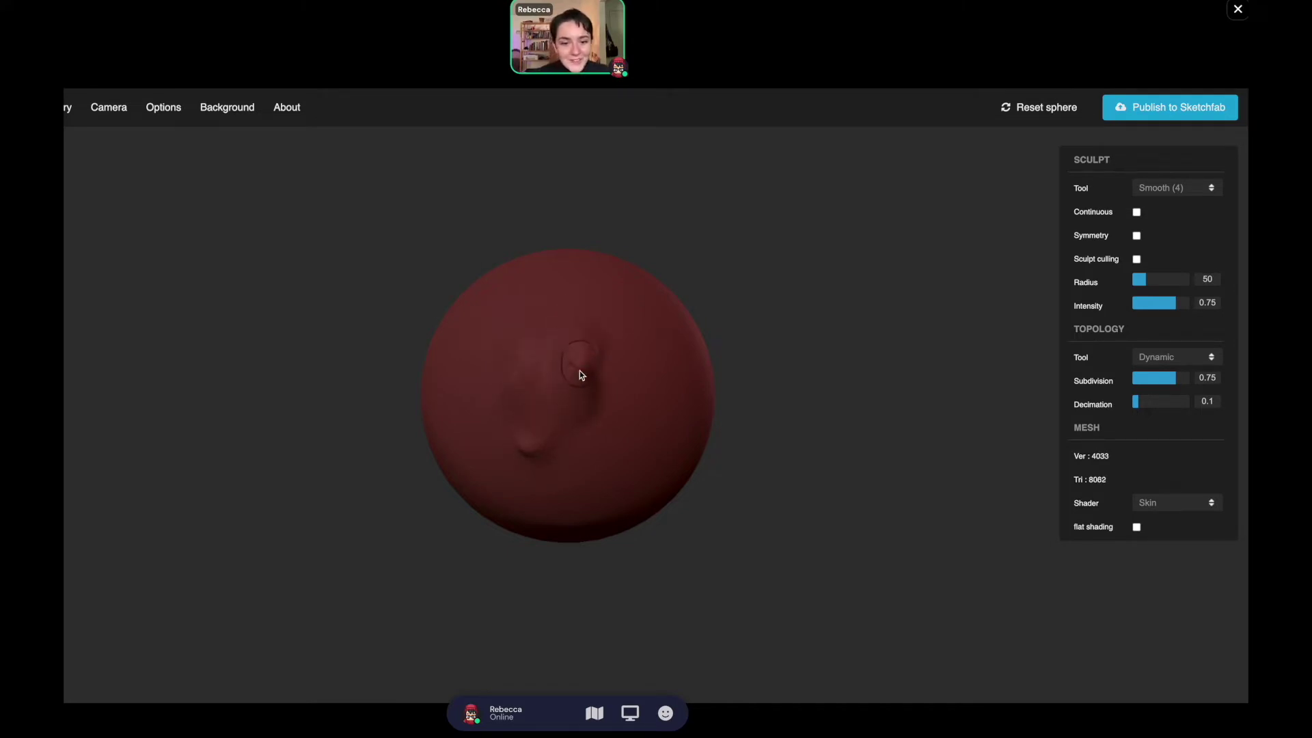
pyautogui.click(1171, 190)
# Flatten the upper bump, then pinch the surface around and below it.
pyautogui.click(1175, 199)
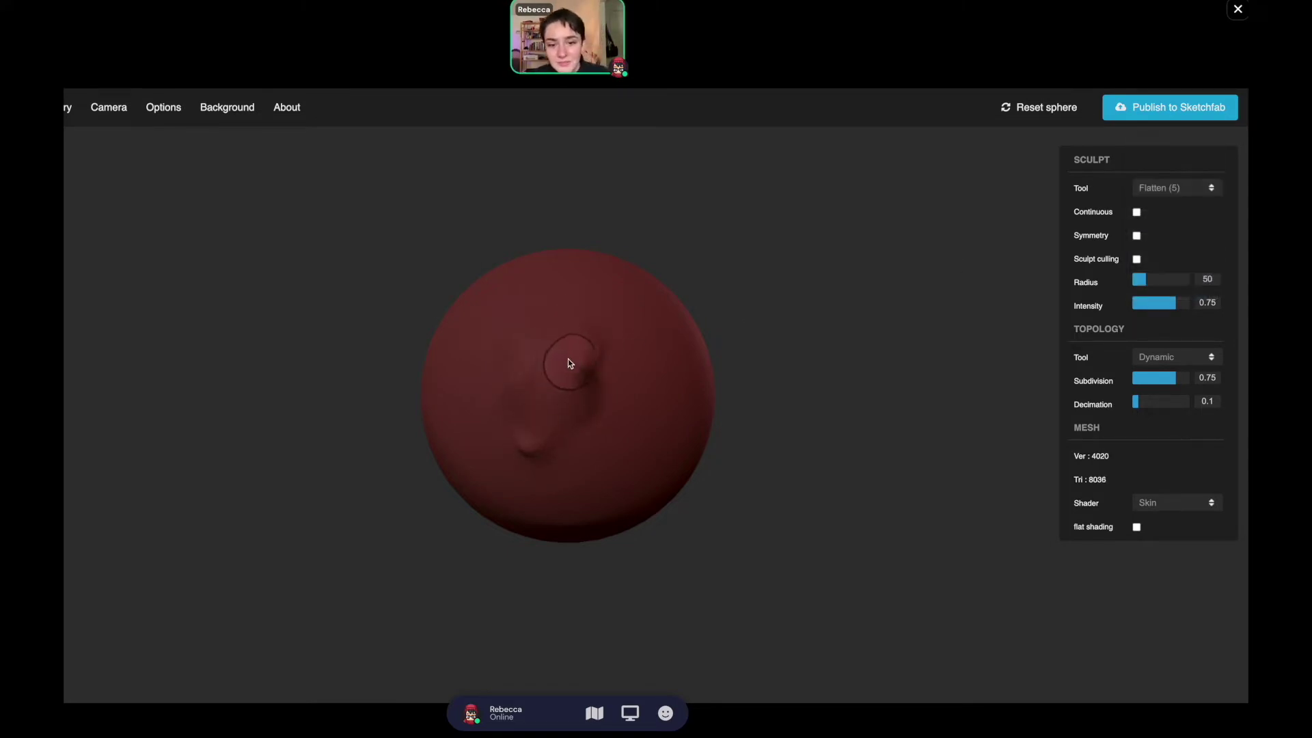
pyautogui.moveTo(581, 365); pyautogui.dragTo(584, 366)
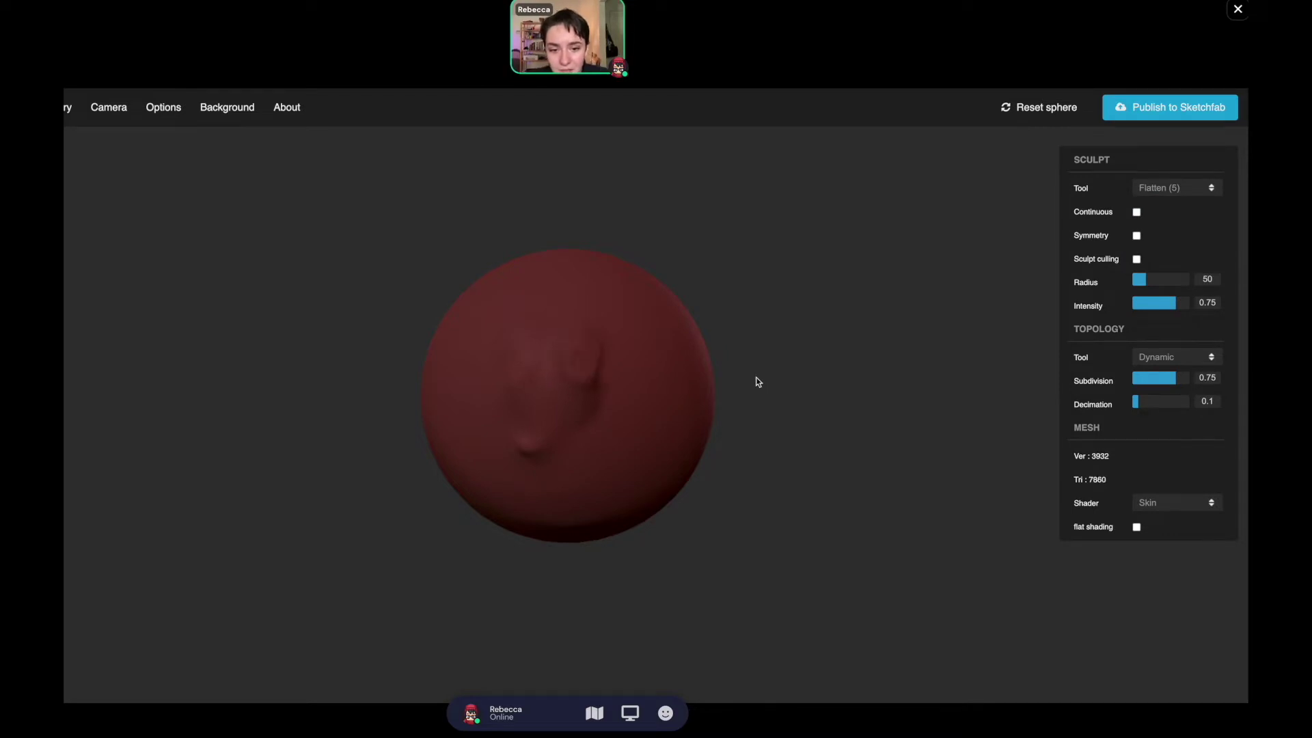
pyautogui.click(1166, 184)
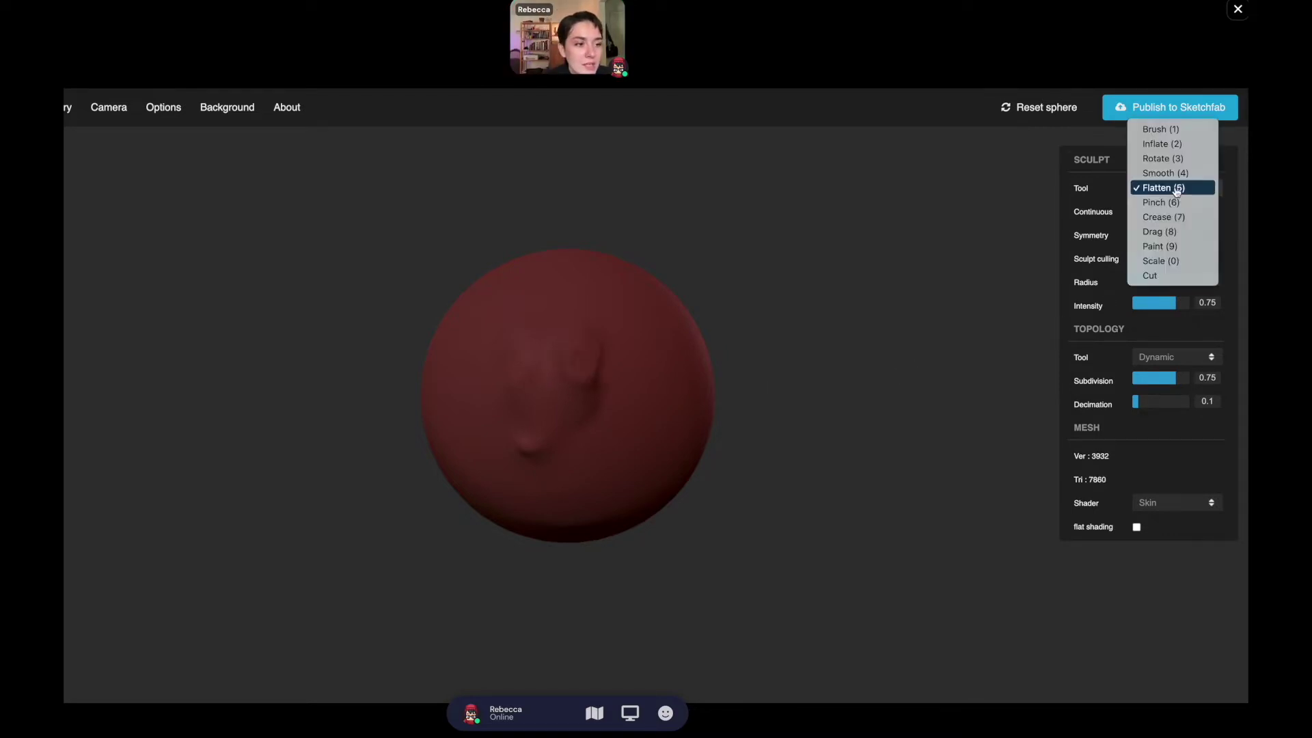
pyautogui.click(1140, 205)
pyautogui.click(580, 363)
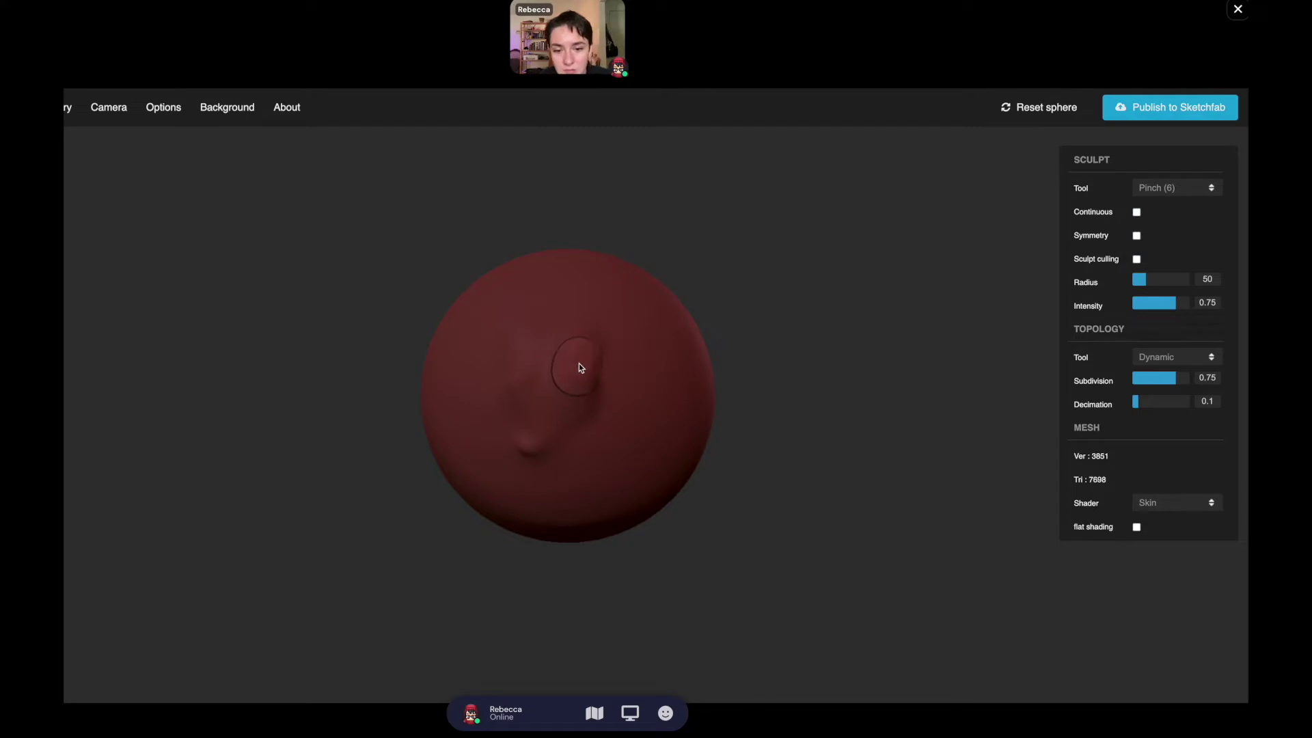
pyautogui.moveTo(581, 350); pyautogui.dragTo(631, 395)
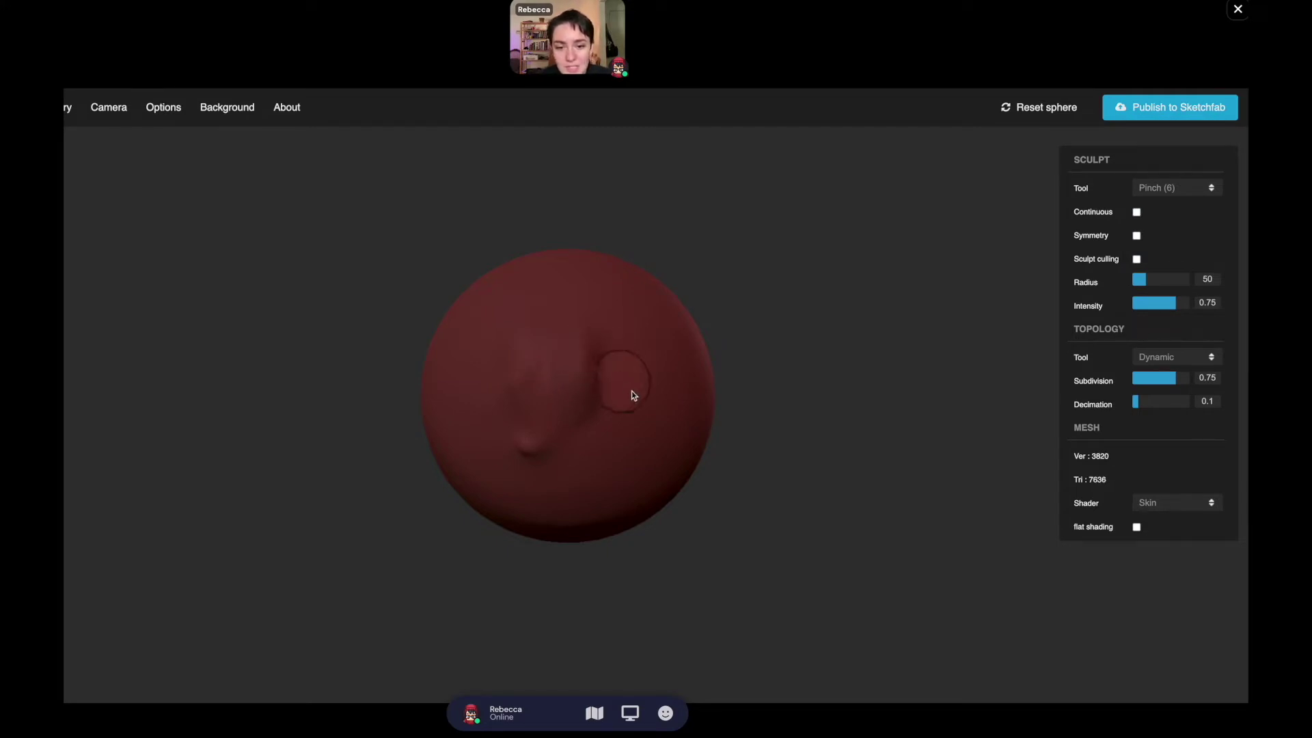
# Crease the surface, then carve a deep negative crease on the right side.
pyautogui.click(1154, 187)
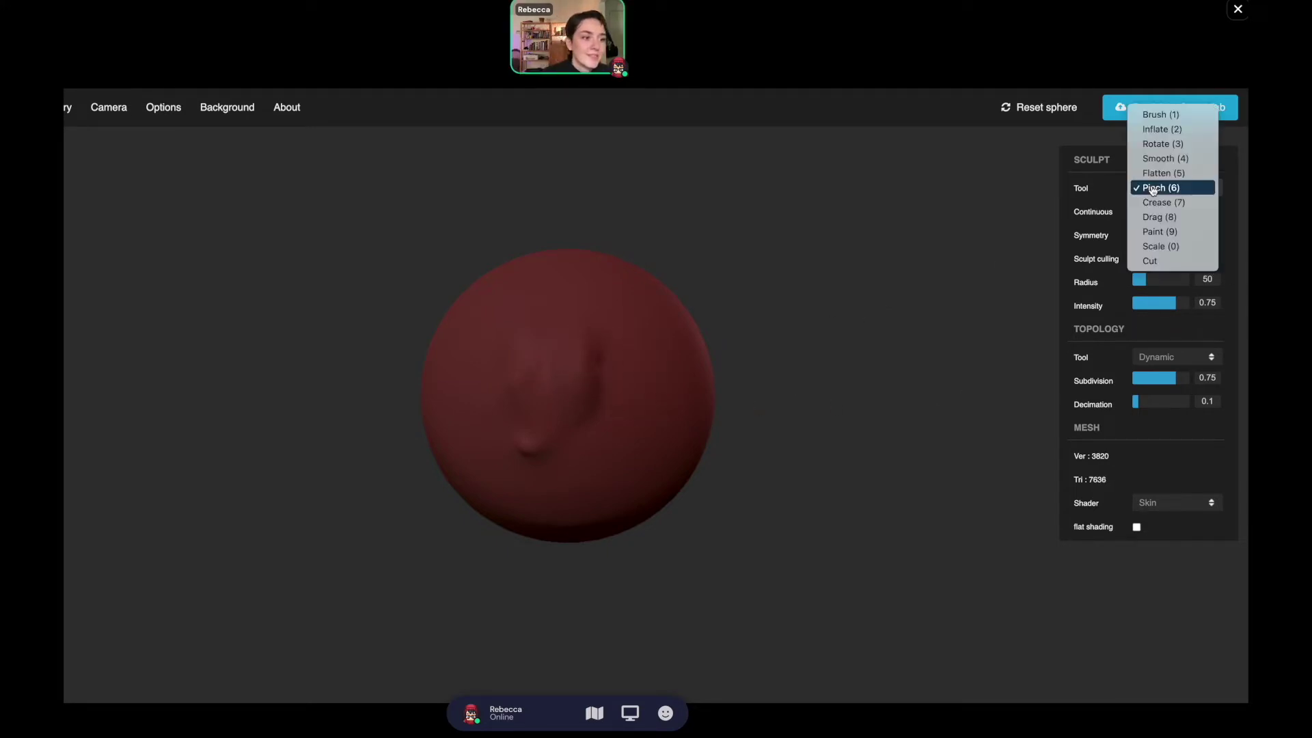
pyautogui.click(1166, 203)
pyautogui.moveTo(625, 379)
pyautogui.mouseDown()
pyautogui.moveTo(630, 352)
pyautogui.moveTo(621, 406)
pyautogui.moveTo(626, 330)
pyautogui.moveTo(614, 403)
pyautogui.moveTo(635, 354)
pyautogui.mouseUp()
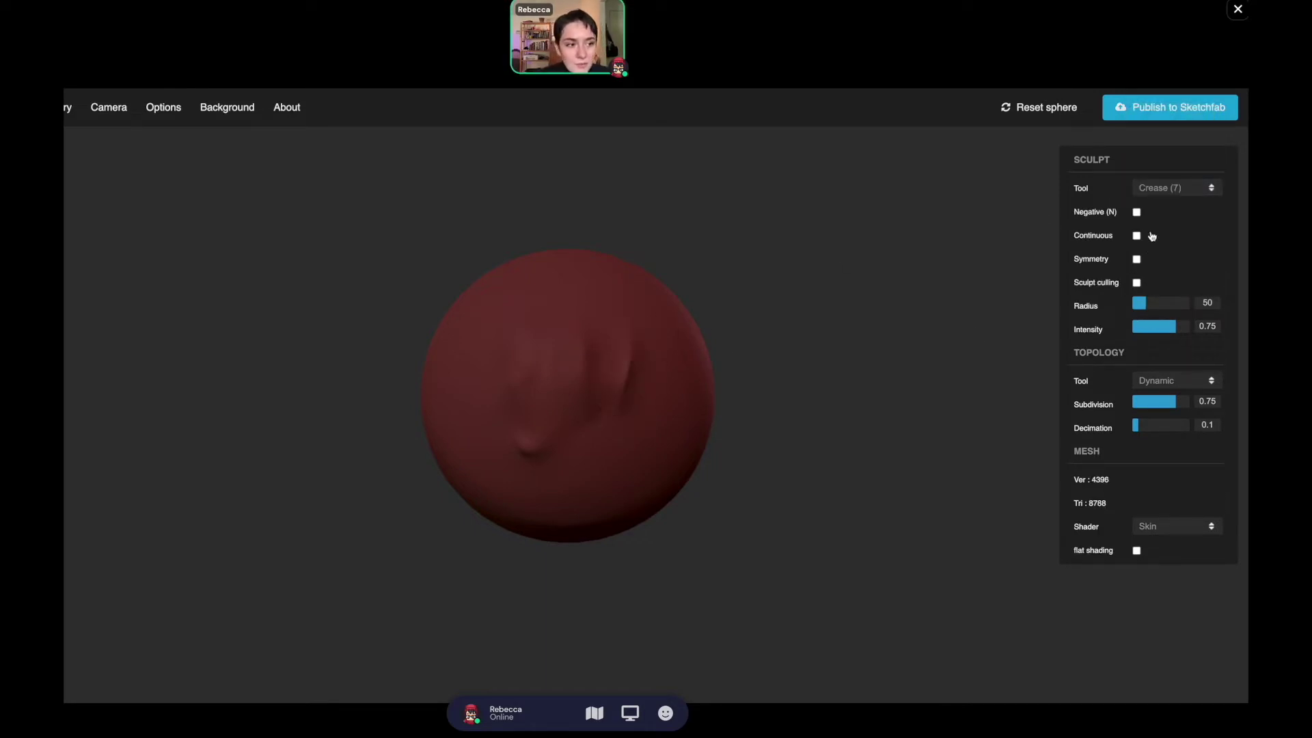
pyautogui.click(1136, 212)
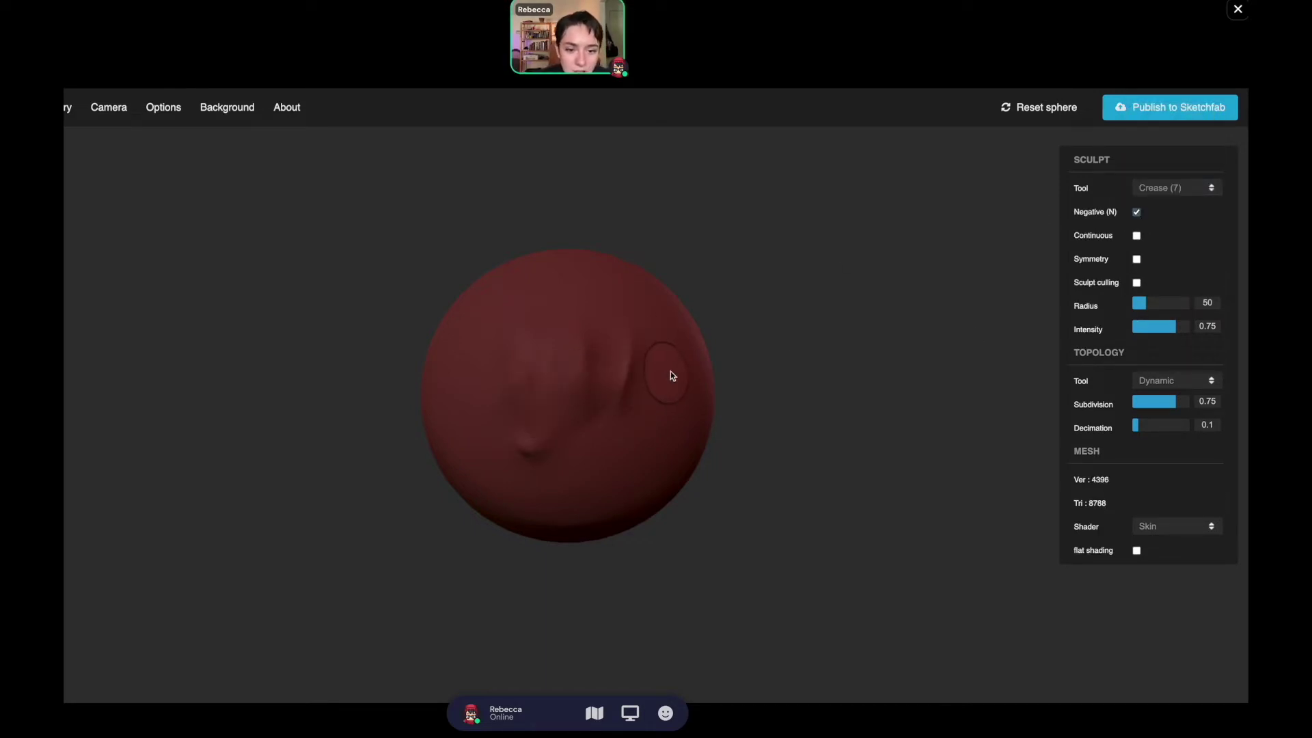
pyautogui.moveTo(670, 373)
pyautogui.mouseDown()
pyautogui.moveTo(645, 416)
pyautogui.moveTo(658, 373)
pyautogui.mouseUp()
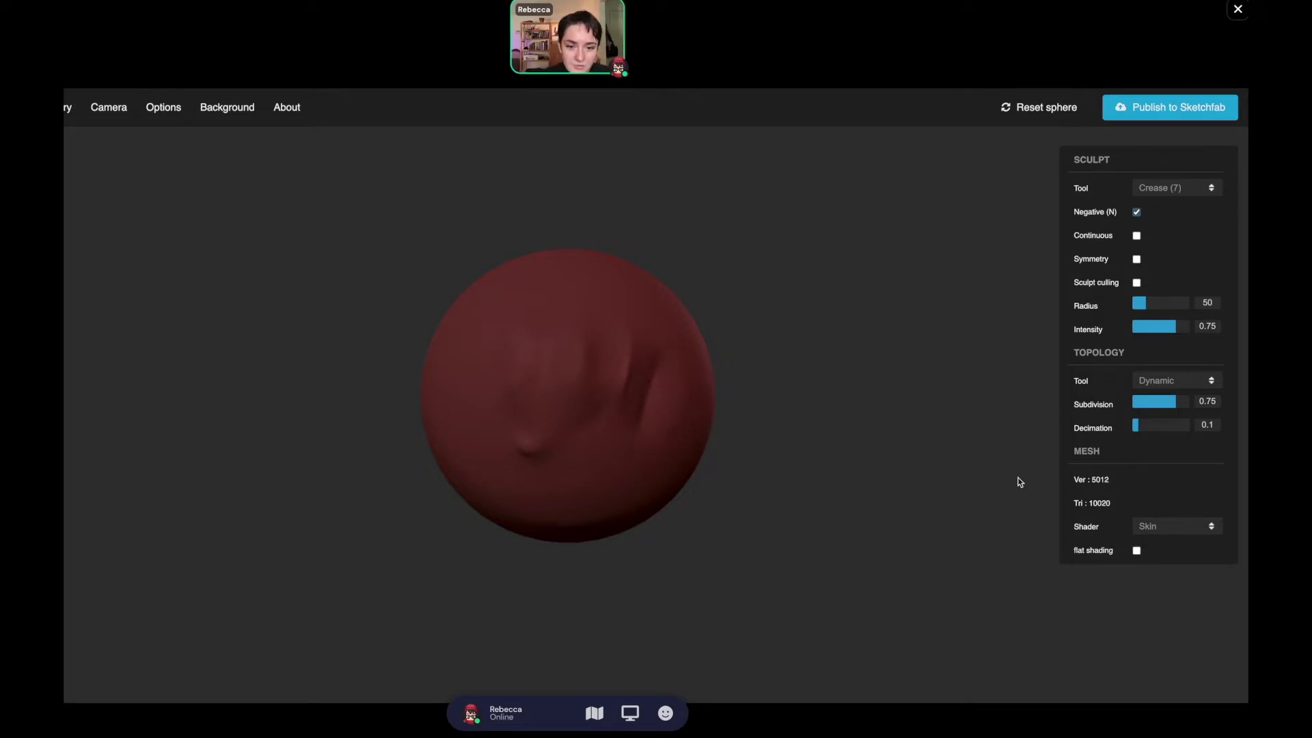
# With the Drag tool, pull ridges from the upper right and left and a long left spike.
pyautogui.click(1171, 188)
pyautogui.click(1183, 203)
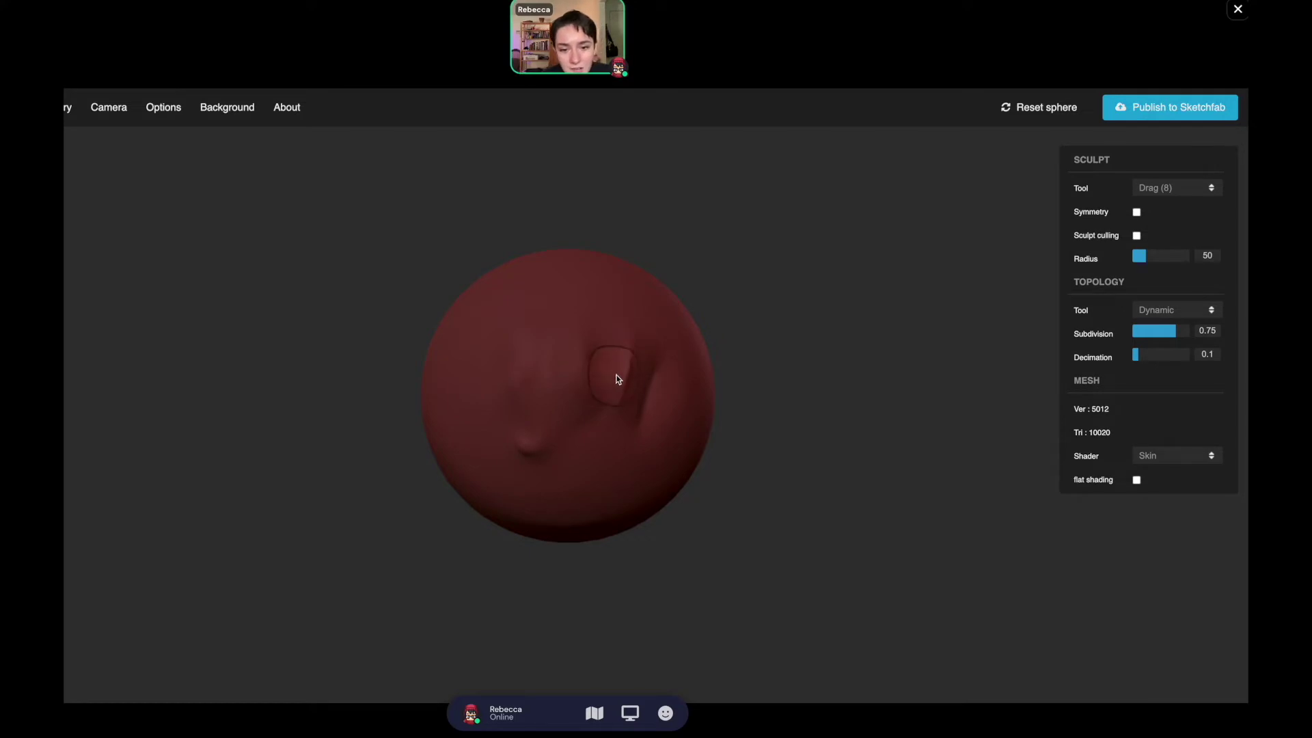
pyautogui.moveTo(617, 378)
pyautogui.mouseDown()
pyautogui.moveTo(638, 322)
pyautogui.moveTo(641, 343)
pyautogui.mouseUp()
pyautogui.moveTo(557, 352)
pyautogui.mouseDown()
pyautogui.moveTo(540, 302)
pyautogui.moveTo(572, 330)
pyautogui.moveTo(486, 346)
pyautogui.mouseUp()
pyautogui.moveTo(524, 410); pyautogui.dragTo(419, 425)
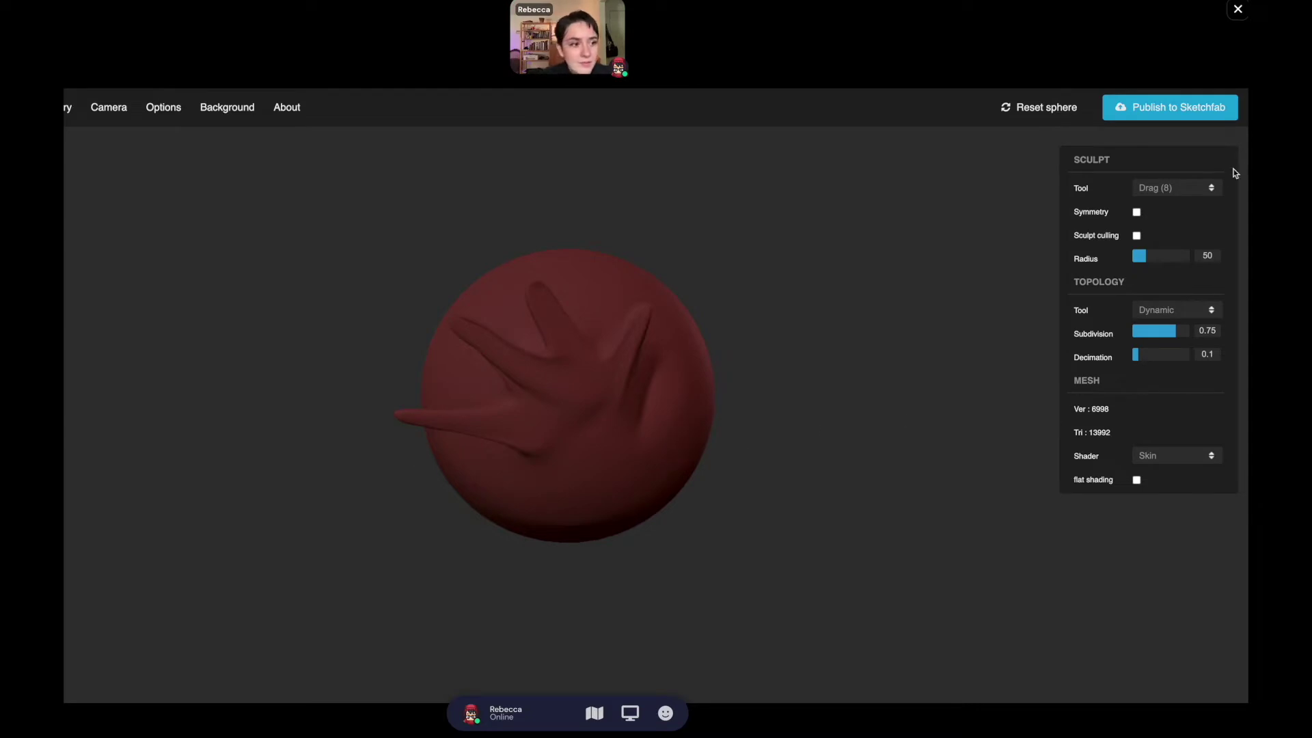
# Select the Paint tool and set its colour to light lavender #ded4ff.
pyautogui.click(1172, 188)
pyautogui.click(1171, 202)
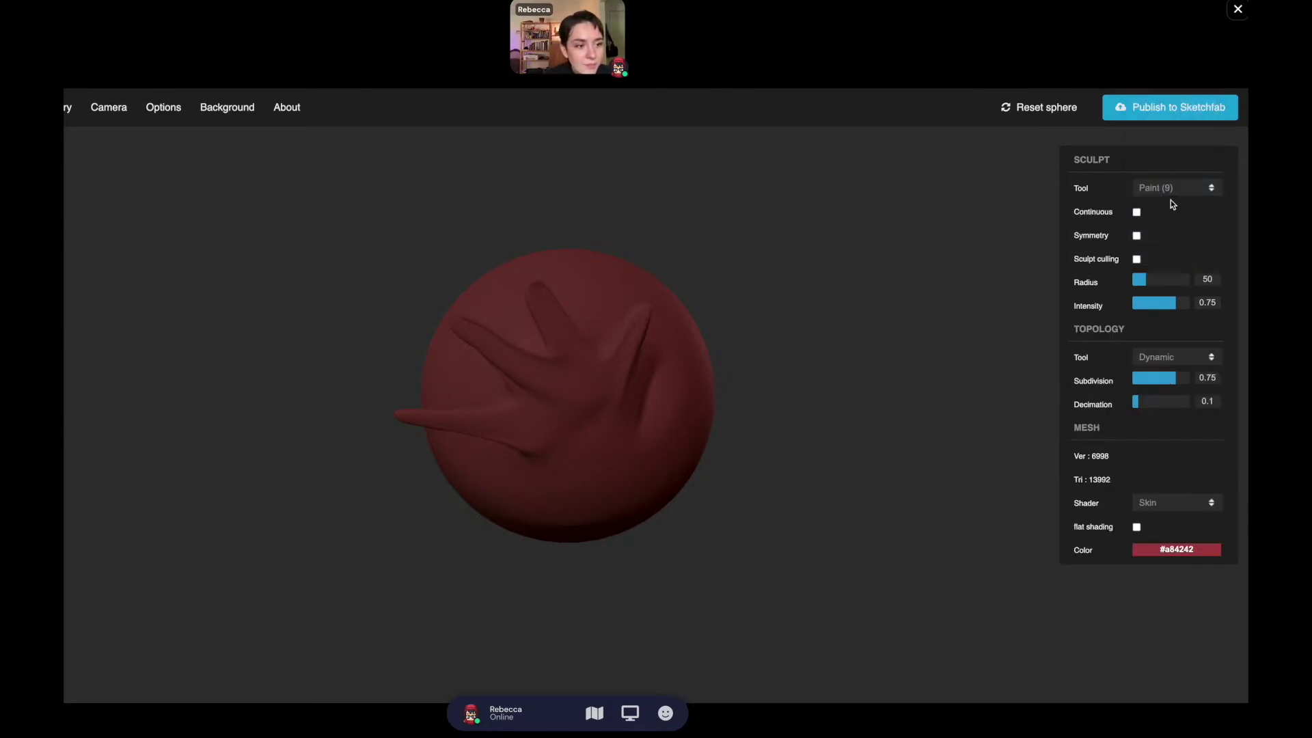
pyautogui.click(1175, 549)
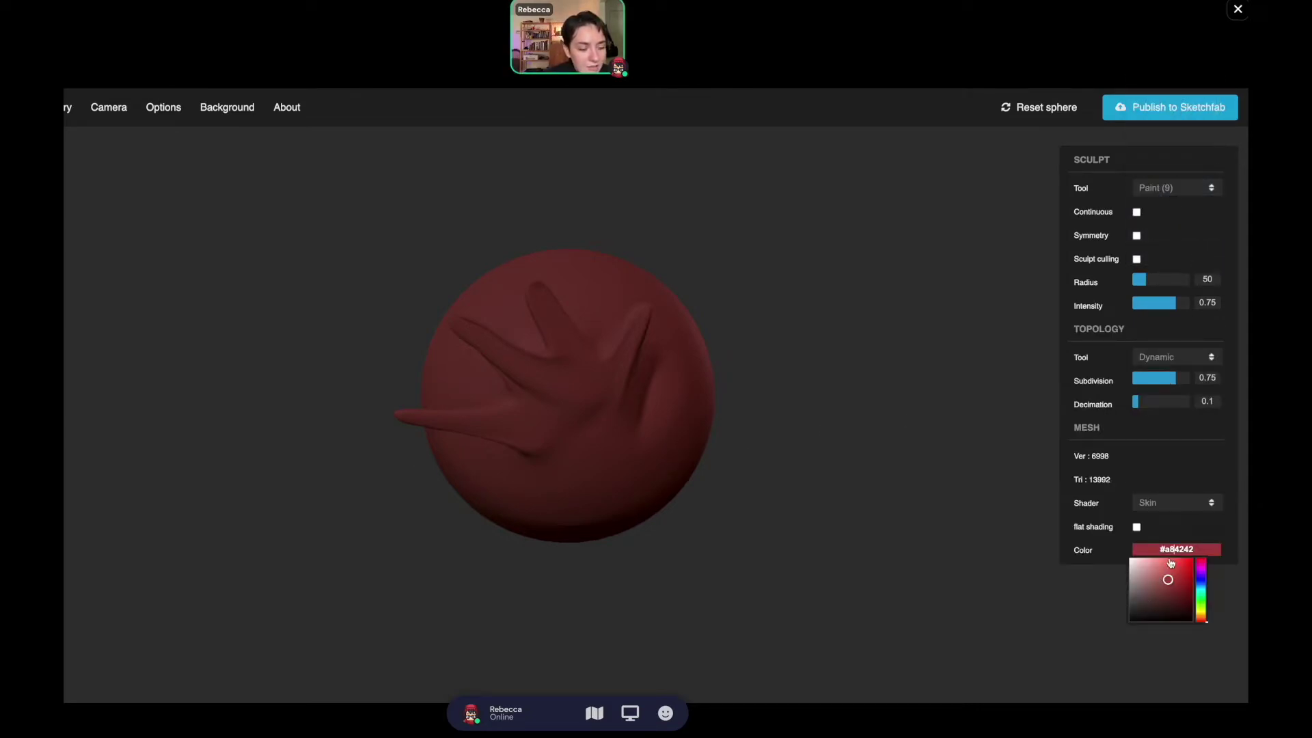
pyautogui.click(1104, 589)
pyautogui.click(1175, 549)
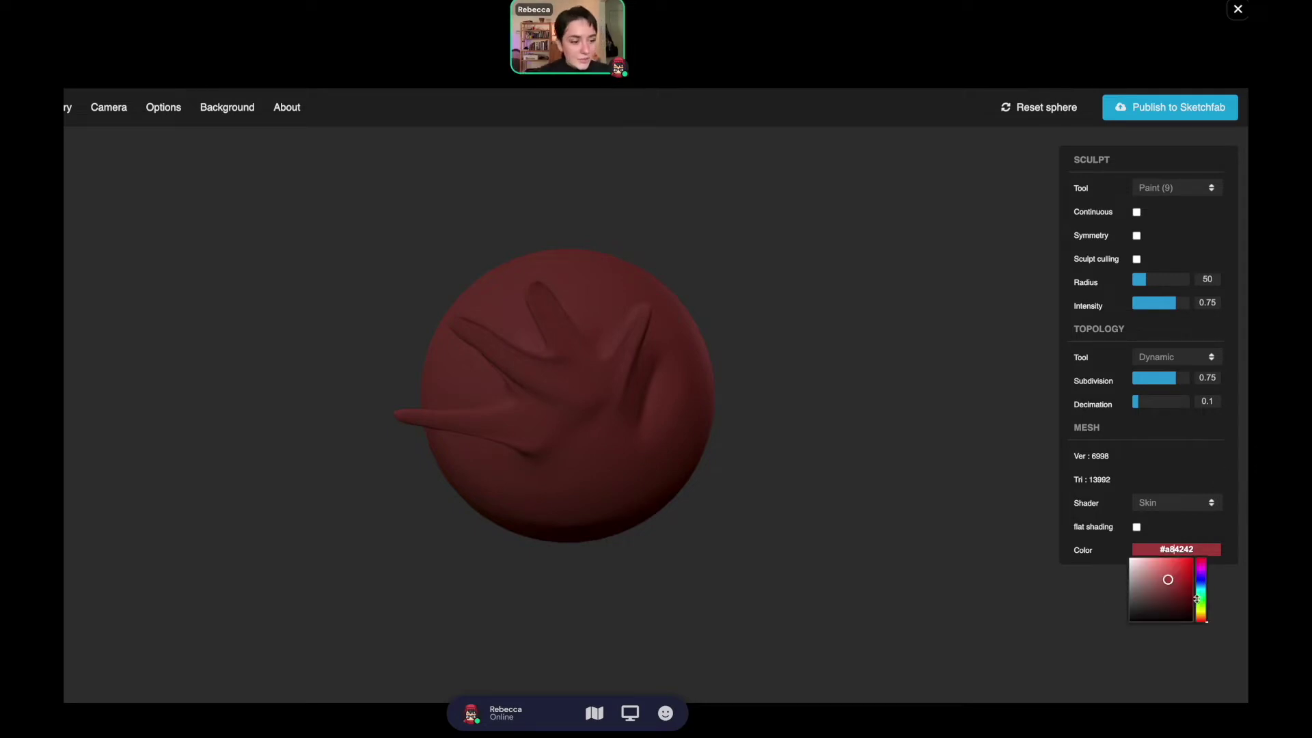
pyautogui.moveTo(1197, 568)
pyautogui.mouseDown()
pyautogui.moveTo(1197, 581)
pyautogui.moveTo(1140, 558)
pyautogui.mouseUp()
pyautogui.click(1124, 550)
# Paint a test lavender dab on the sphere, then undo it.
pyautogui.moveTo(567, 417)
pyautogui.mouseDown()
pyautogui.moveTo(555, 436)
pyautogui.moveTo(557, 417)
pyautogui.mouseUp()
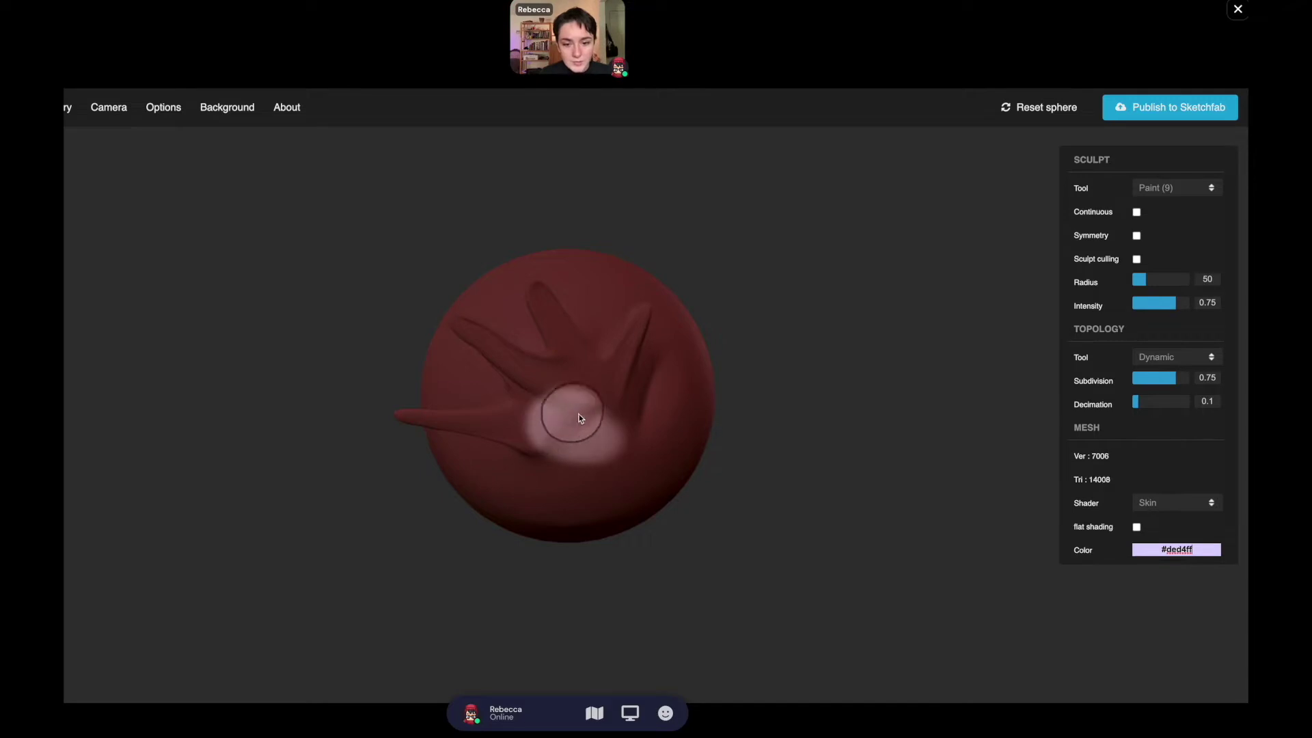
pyautogui.moveTo(67, 108)
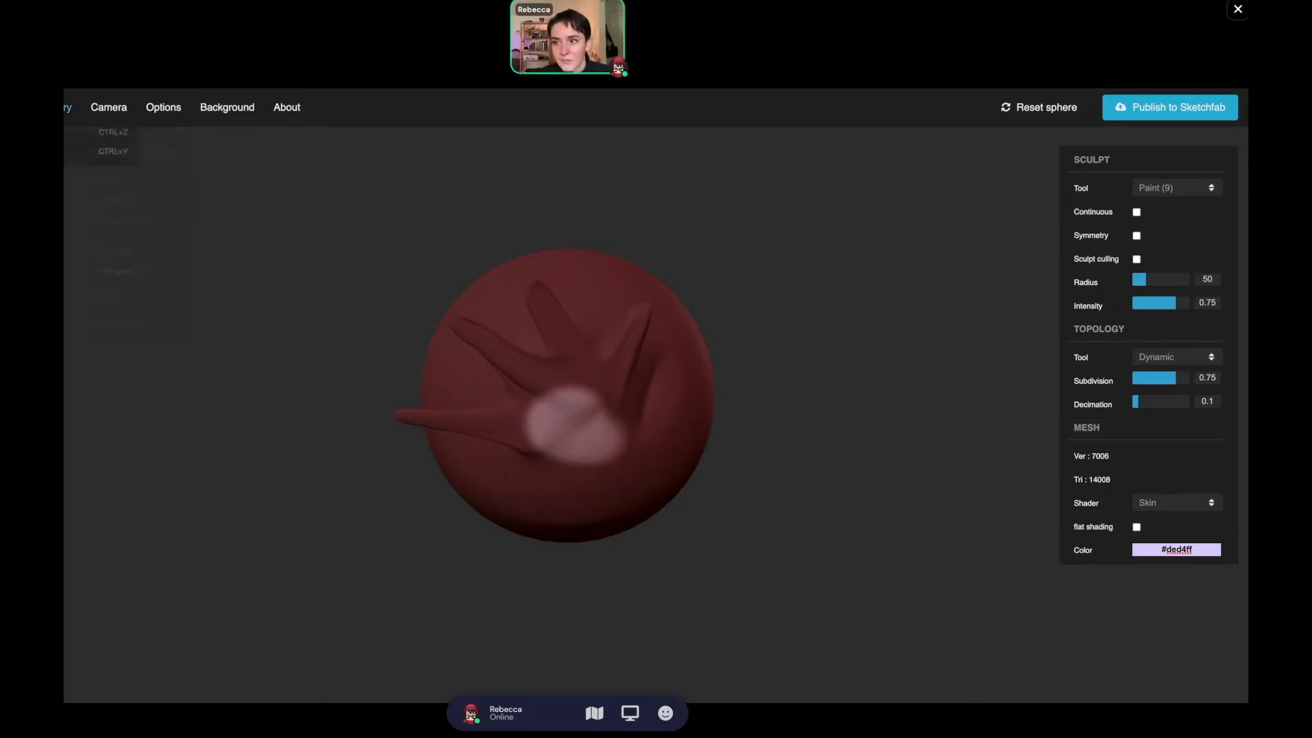
pyautogui.click(82, 134)
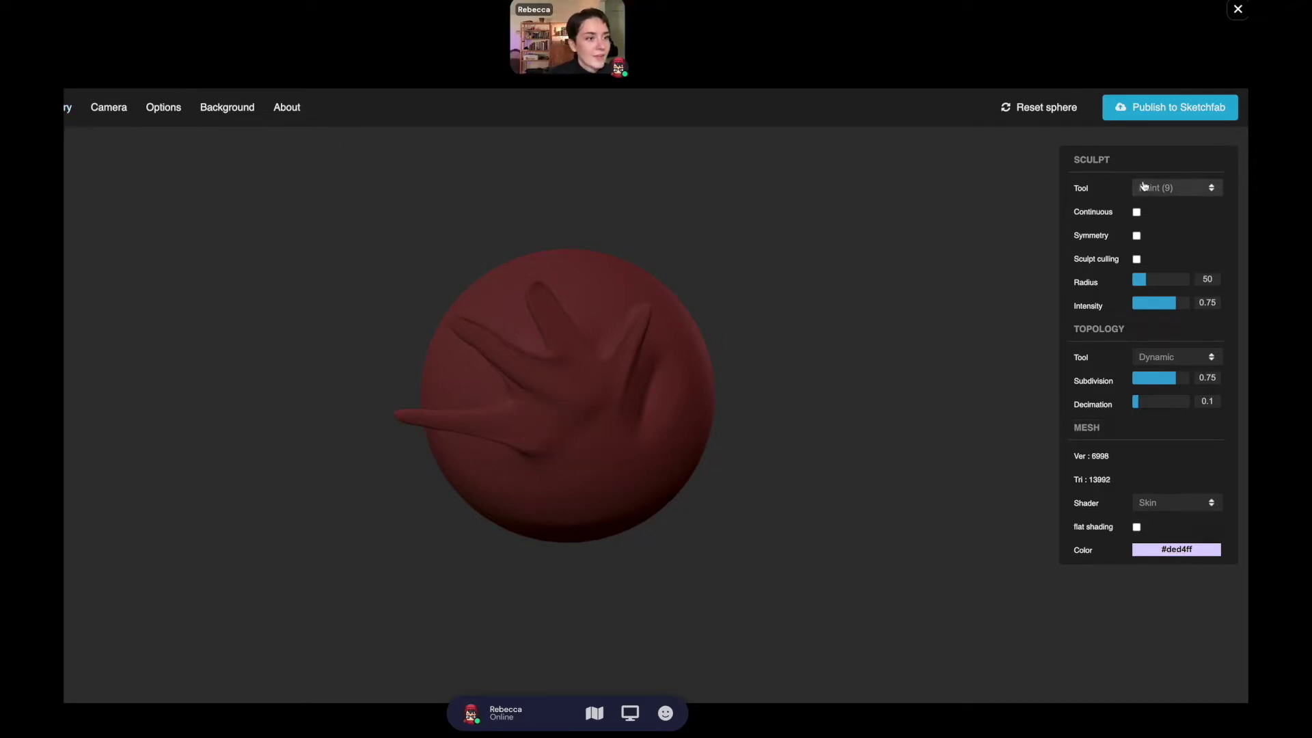
# Rescale a small patch of the sphere with the Scale tool.
pyautogui.click(1208, 191)
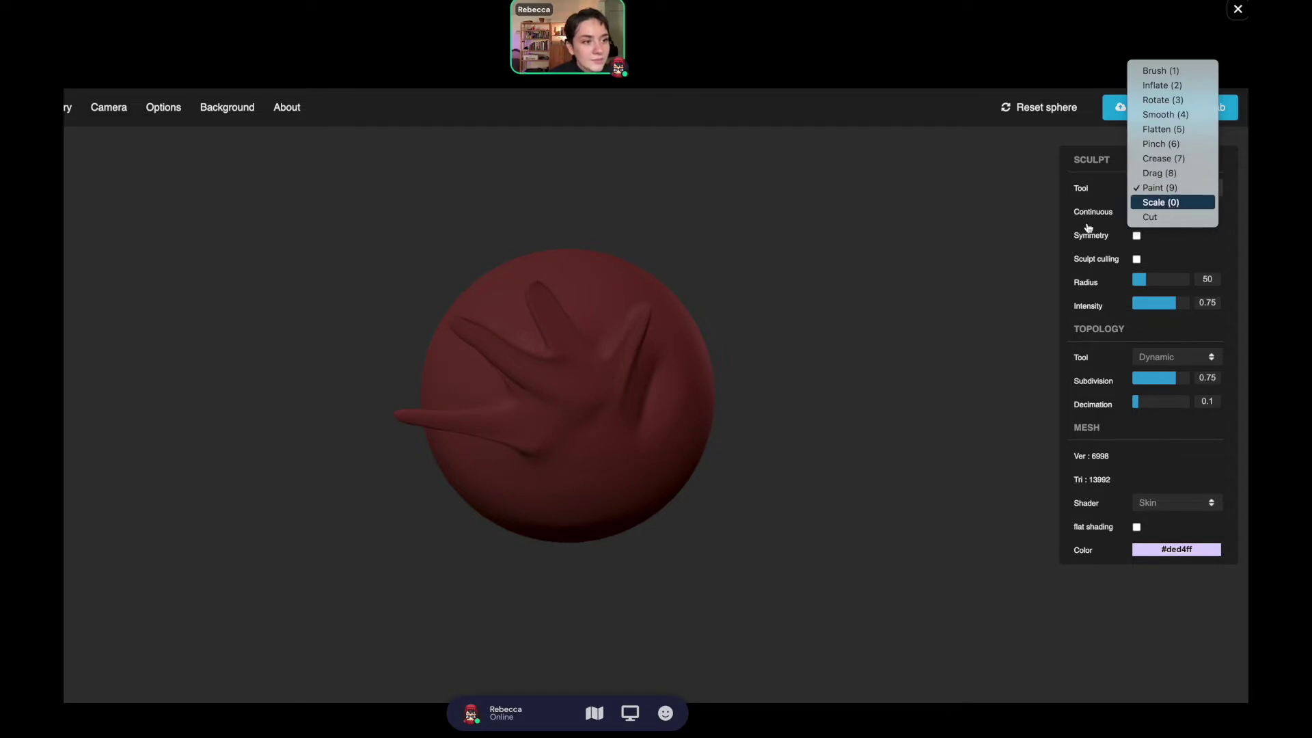
pyautogui.click(1166, 203)
pyautogui.moveTo(518, 380)
pyautogui.mouseDown()
pyautogui.moveTo(619, 351)
pyautogui.moveTo(443, 396)
pyautogui.moveTo(510, 383)
pyautogui.mouseUp()
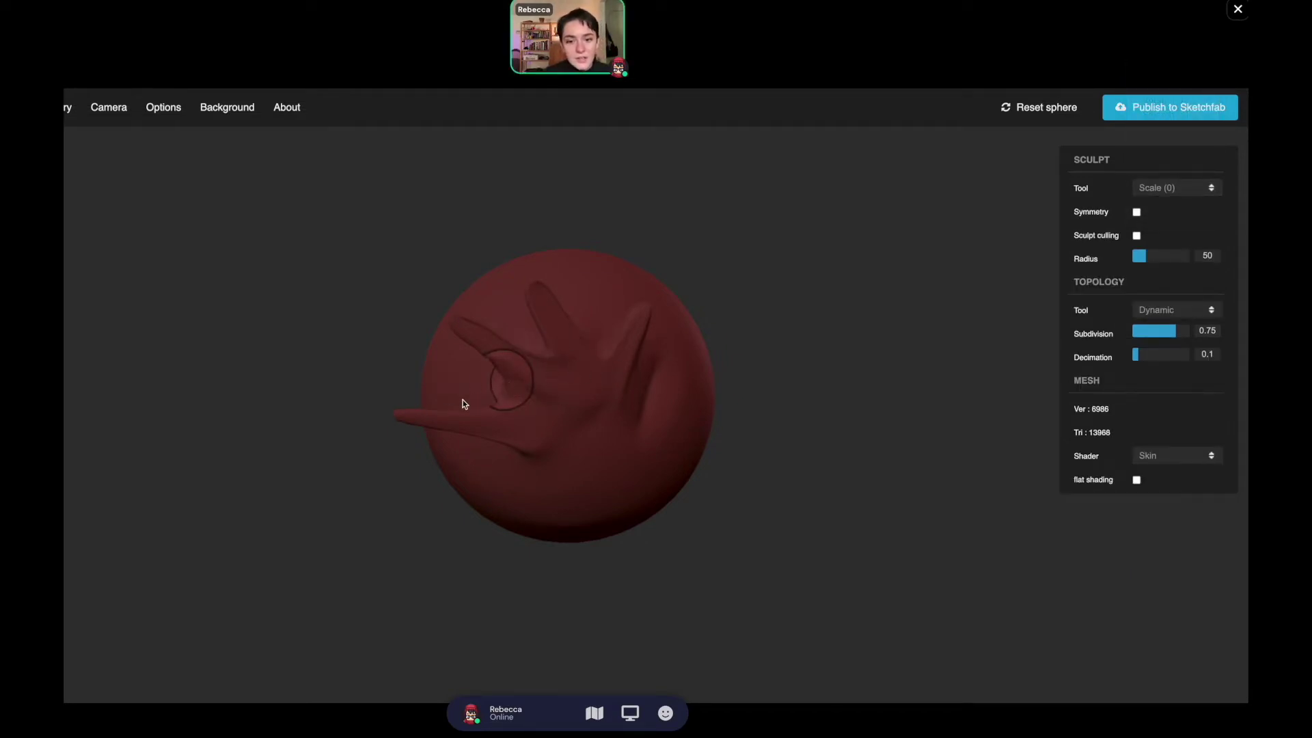
# Switch to Cut, orbit to view the spikes from all sides, then return to Brush.
pyautogui.click(1166, 190)
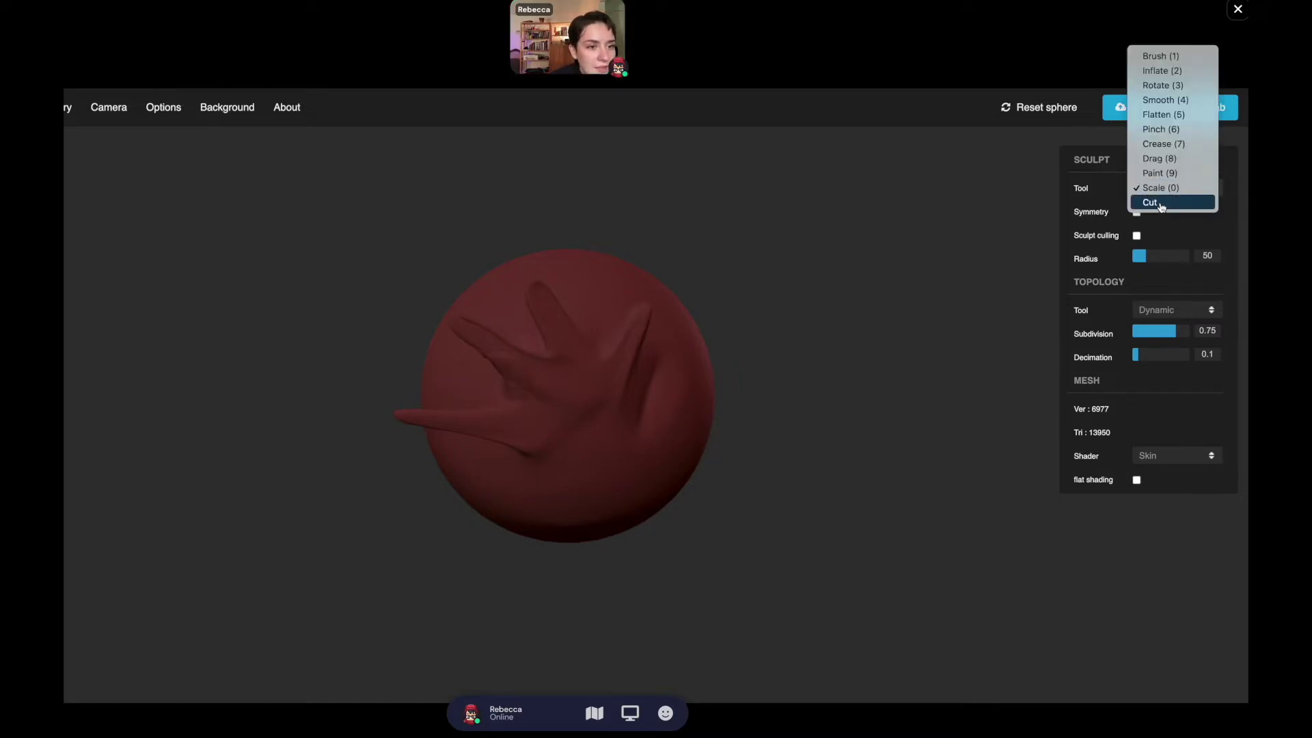
pyautogui.click(1161, 203)
pyautogui.moveTo(586, 358)
pyautogui.mouseDown(button='right')
pyautogui.moveTo(572, 381)
pyautogui.moveTo(753, 424)
pyautogui.moveTo(489, 627)
pyautogui.moveTo(249, 506)
pyautogui.moveTo(568, 278)
pyautogui.moveTo(705, 295)
pyautogui.mouseUp(button='right')
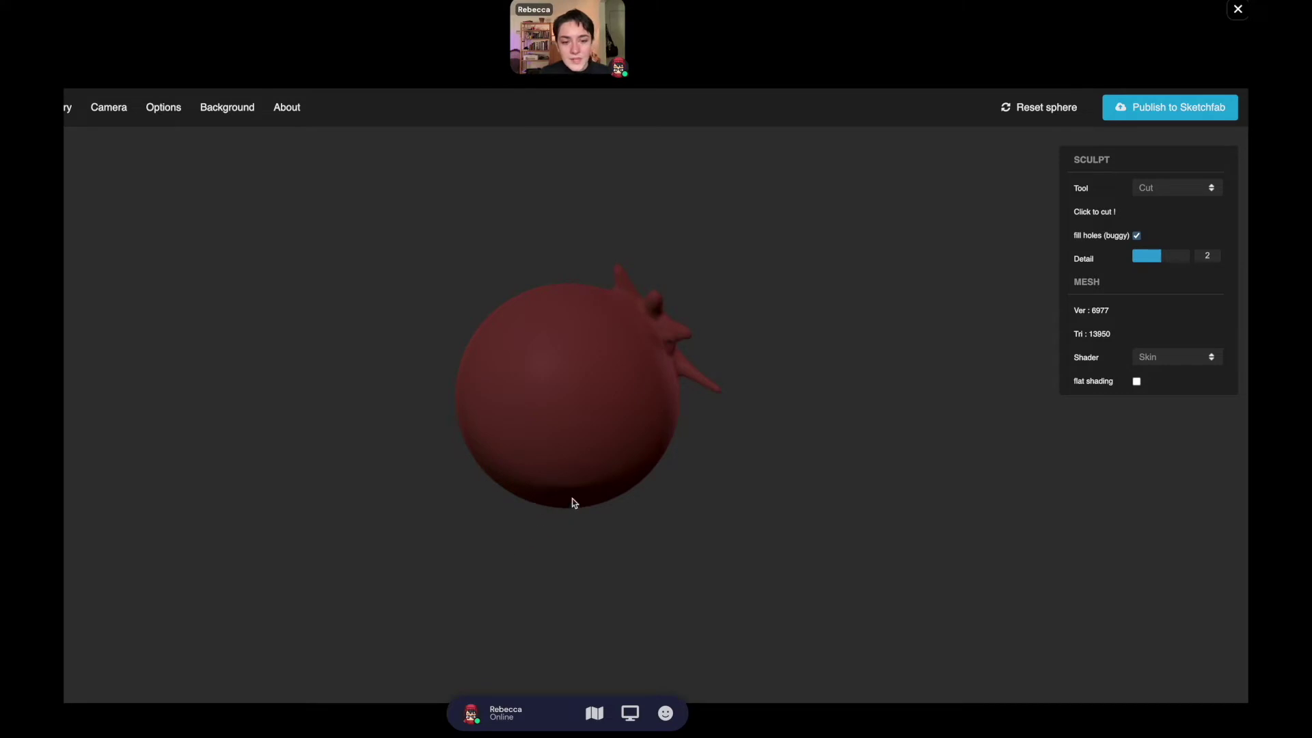
pyautogui.moveTo(572, 503)
pyautogui.mouseDown(button='right')
pyautogui.moveTo(334, 398)
pyautogui.moveTo(212, 308)
pyautogui.moveTo(793, 434)
pyautogui.mouseUp(button='right')
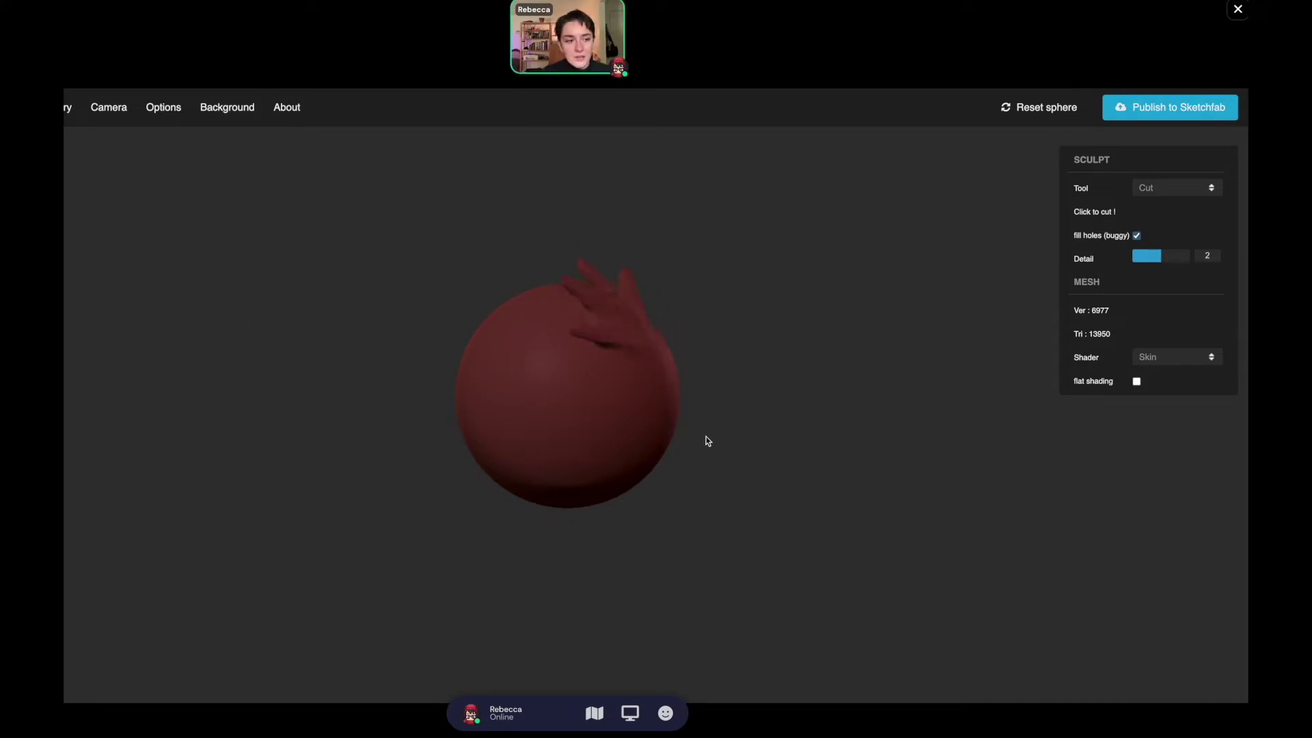
pyautogui.moveTo(708, 440); pyautogui.dragTo(558, 448)
pyautogui.moveTo(699, 387); pyautogui.dragTo(547, 429)
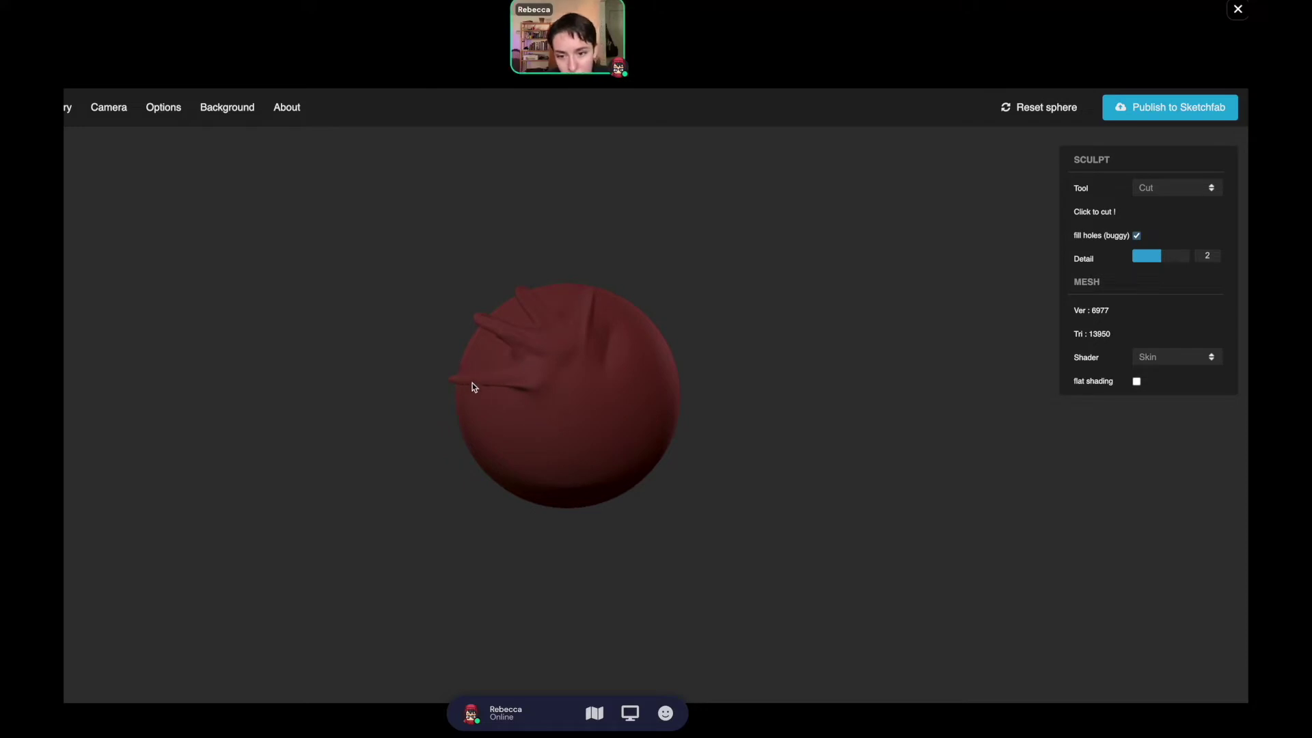
pyautogui.moveTo(592, 418); pyautogui.dragTo(399, 412)
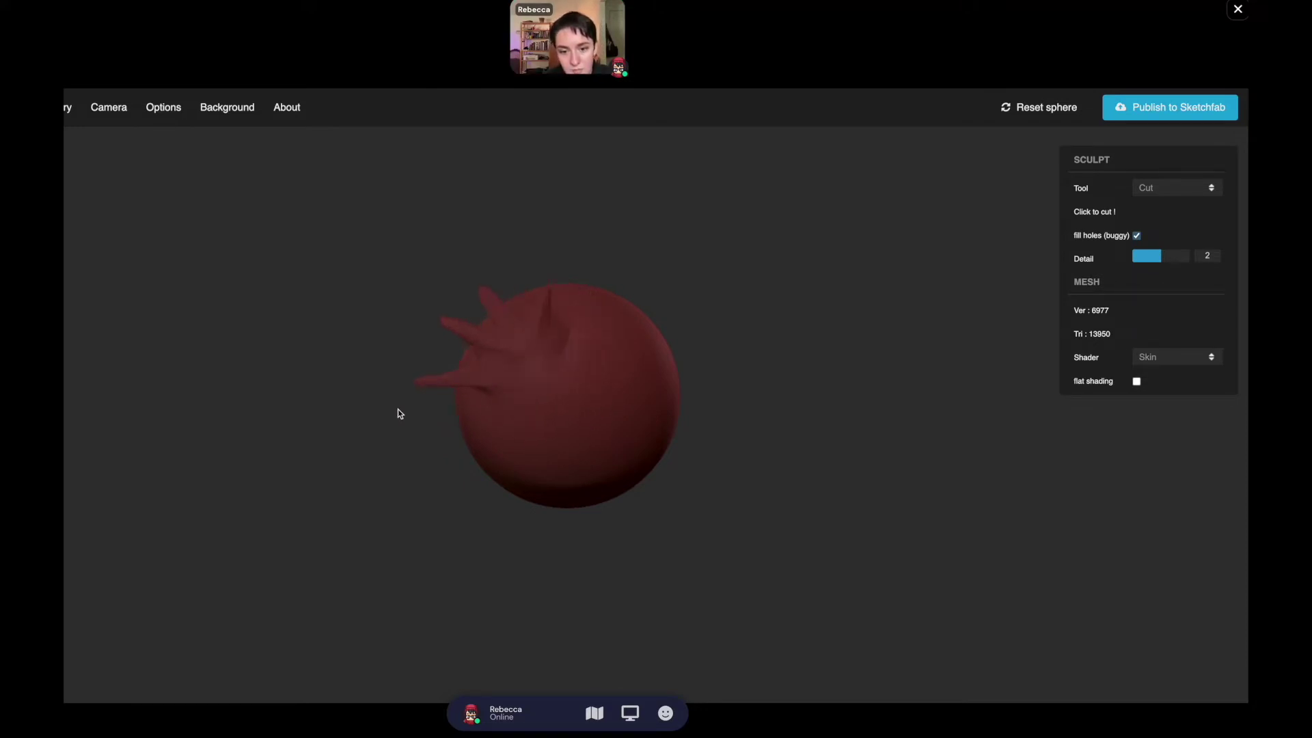
pyautogui.moveTo(605, 393); pyautogui.dragTo(975, 406)
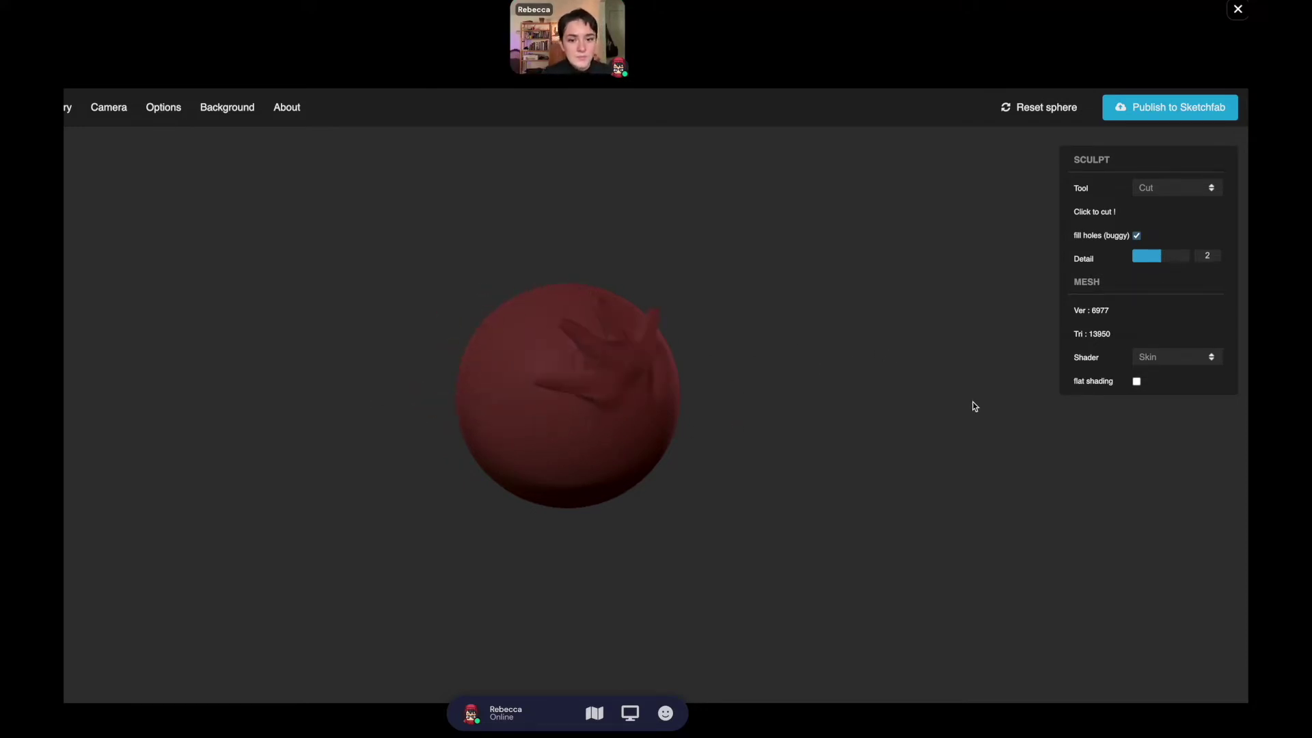
pyautogui.moveTo(576, 403); pyautogui.dragTo(430, 454)
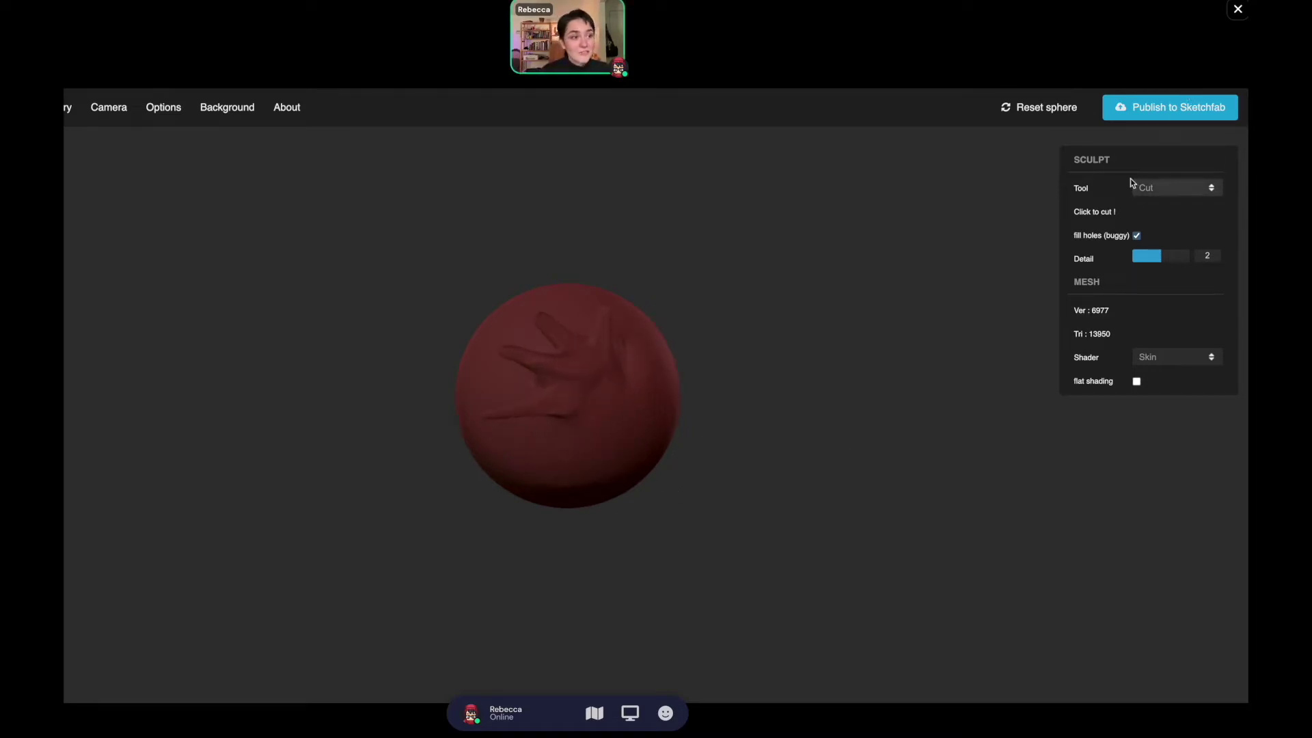
pyautogui.click(1175, 190)
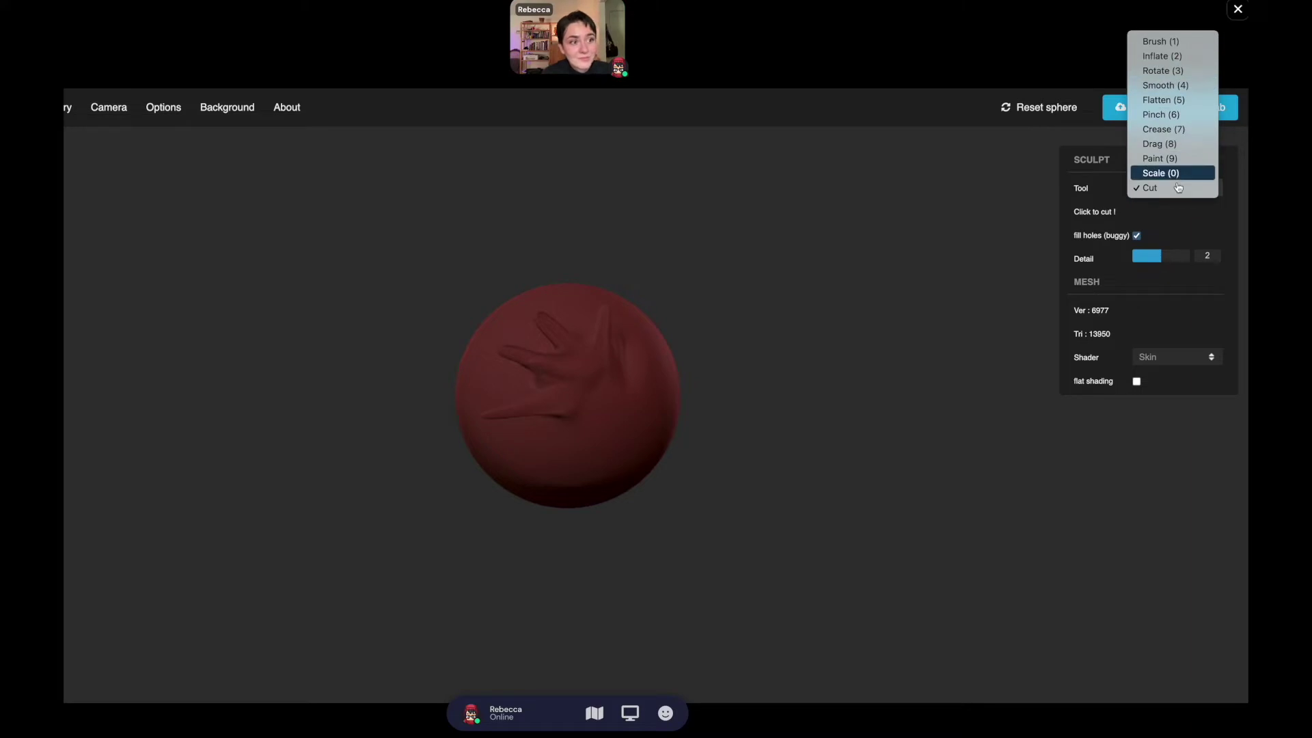
pyautogui.click(1160, 42)
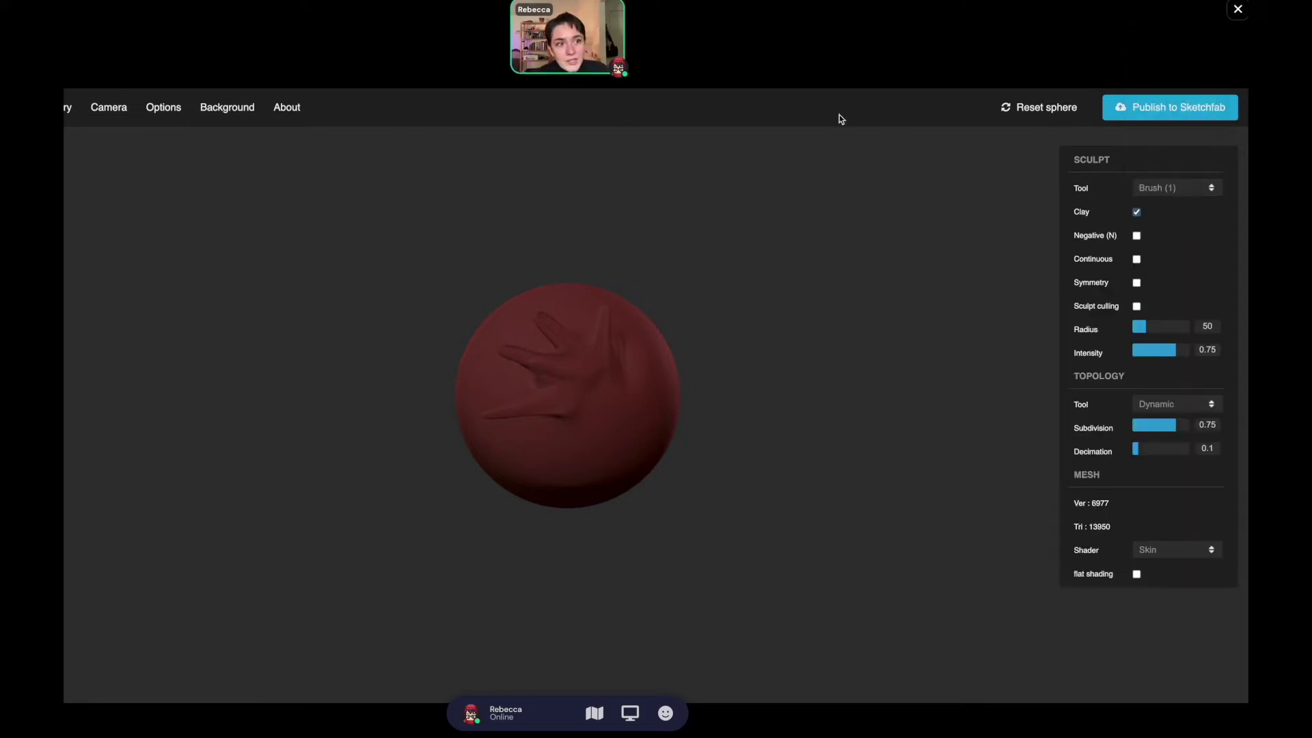
# Reset to a fresh 1026-vertex smooth sphere and readjust the zoom.
pyautogui.click(1044, 110)
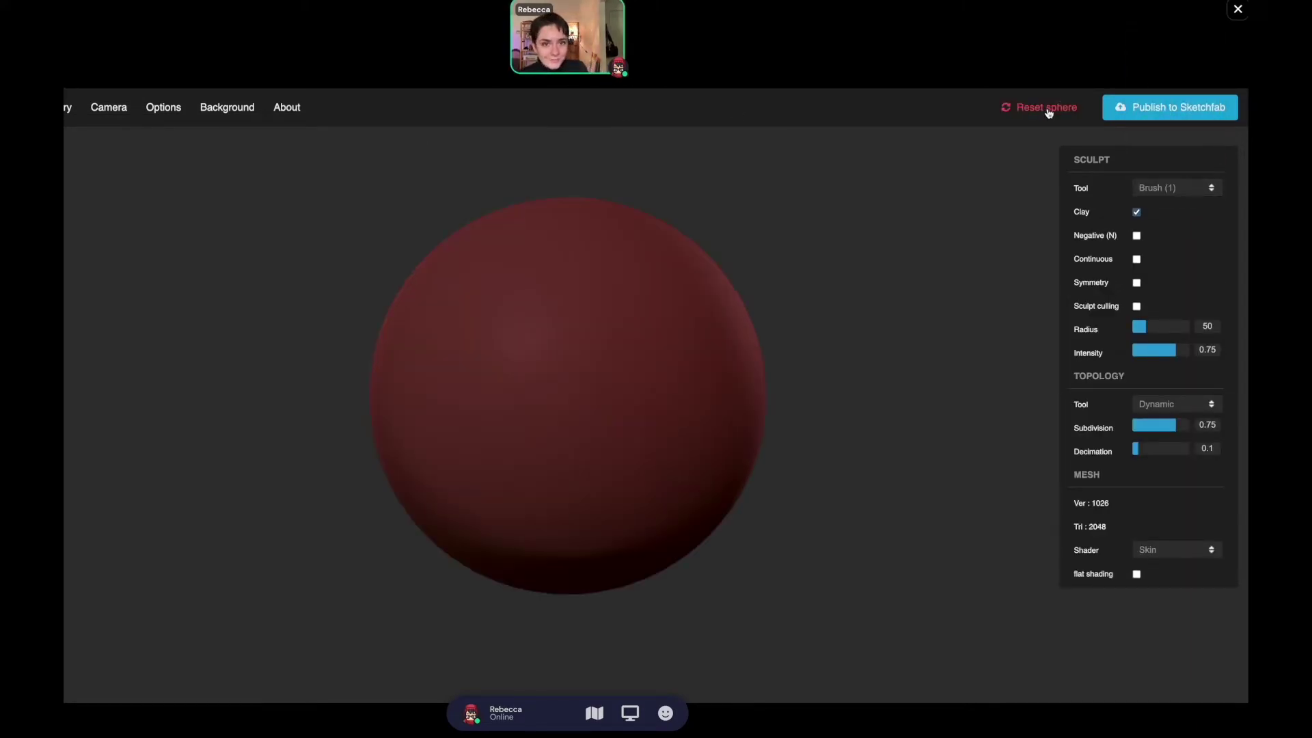
pyautogui.scroll(-3, 825, 301)
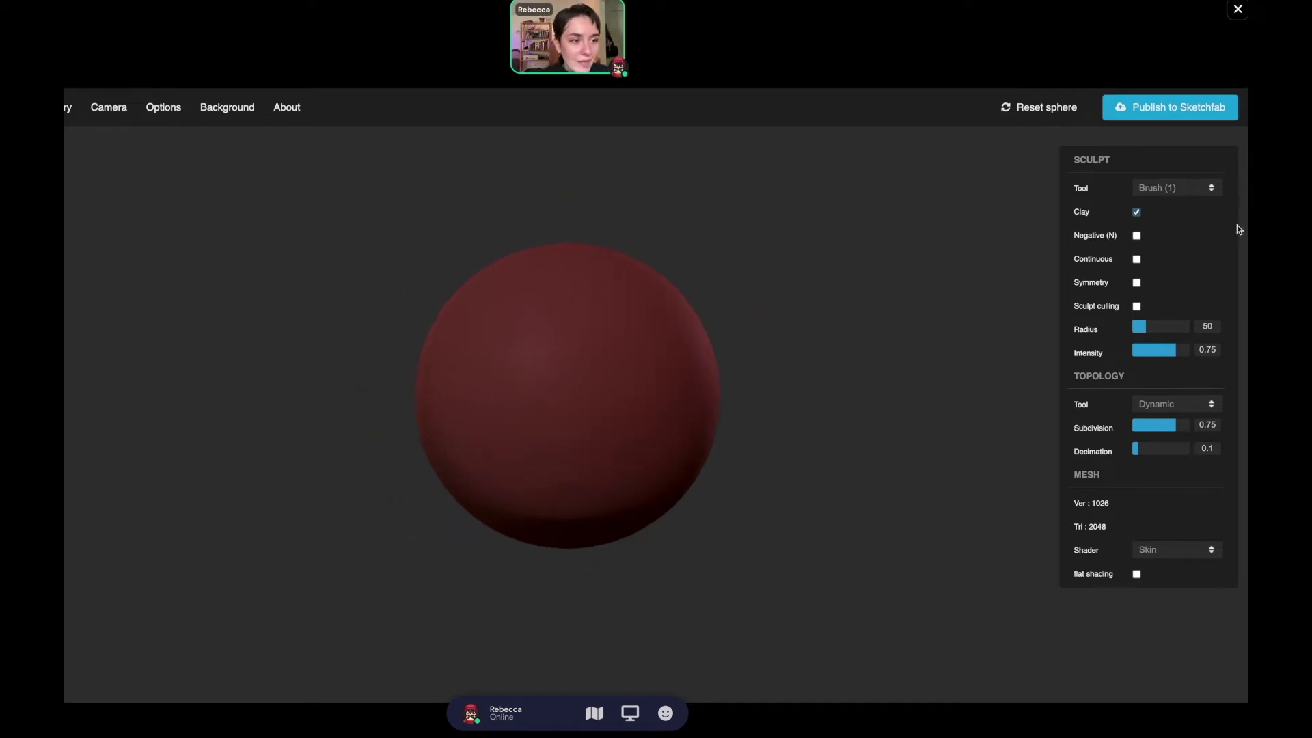
pyautogui.scroll(2, 557, 328)
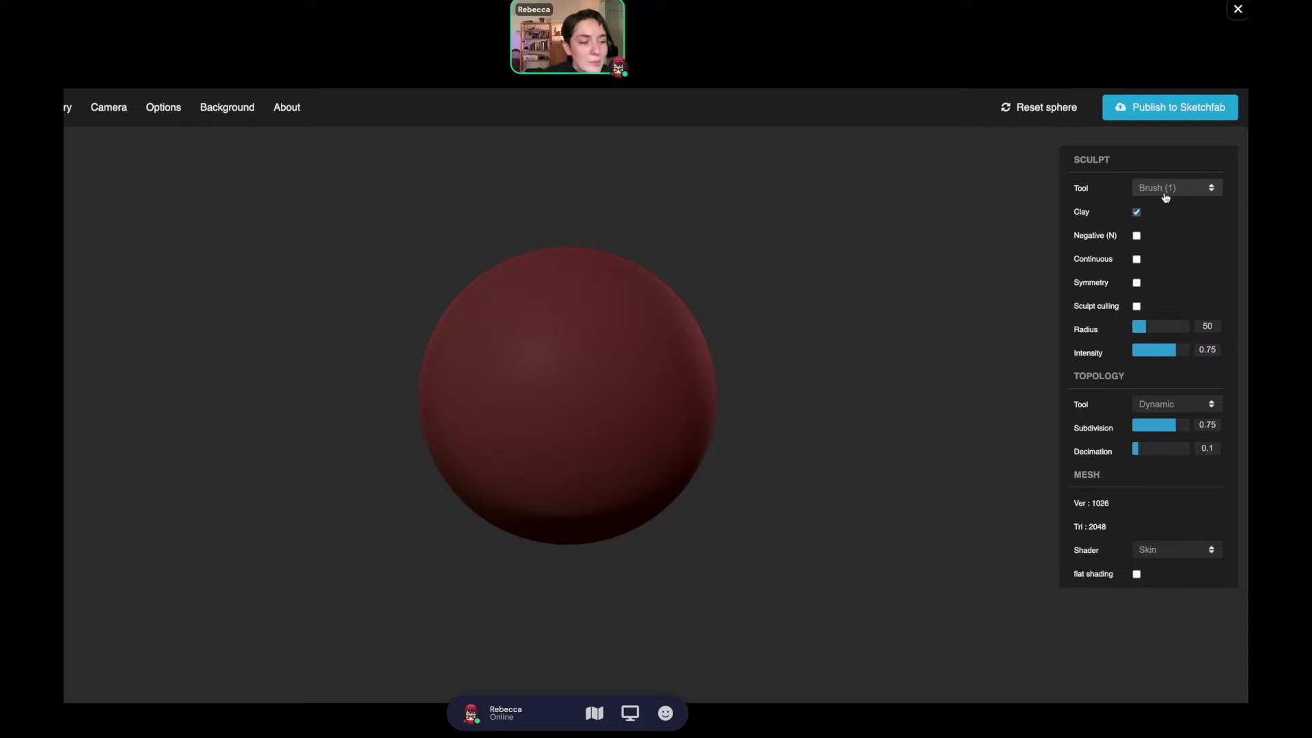
# Enable Negative and Symmetry, and set the brush radius to 51.
pyautogui.click(1137, 236)
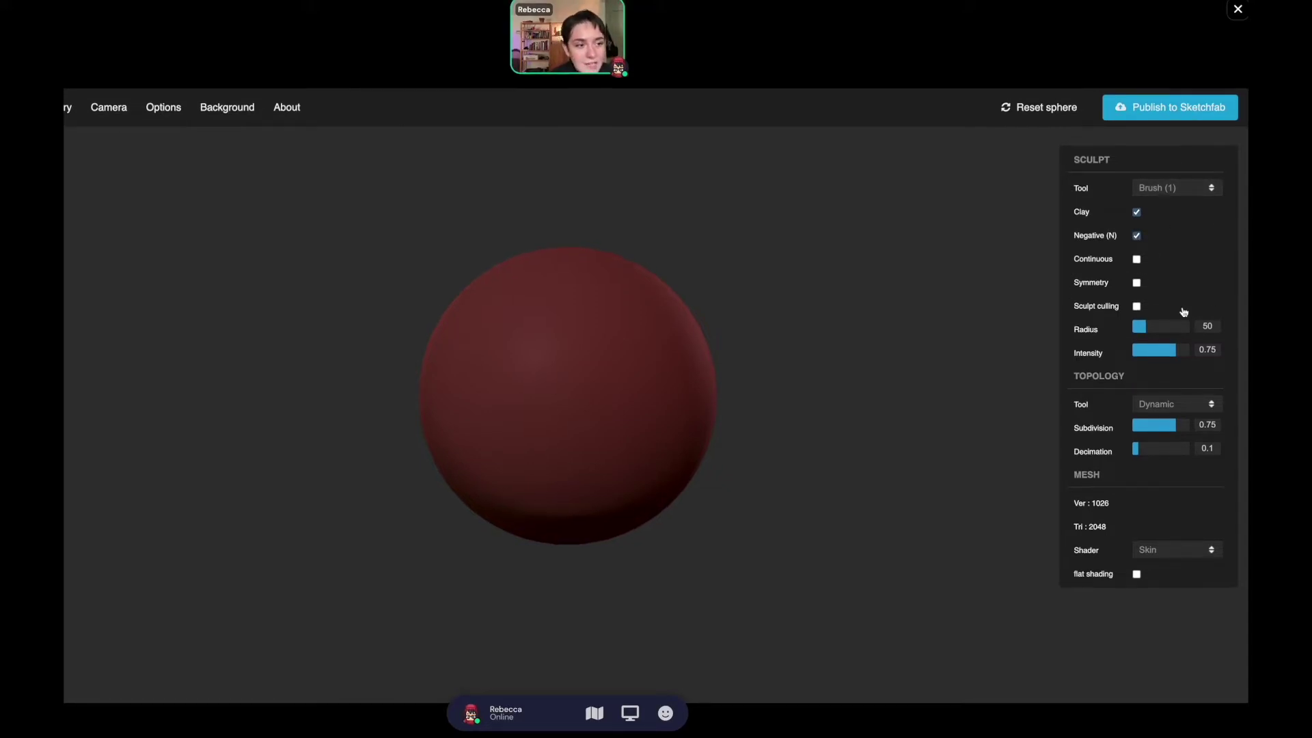
pyautogui.click(1137, 284)
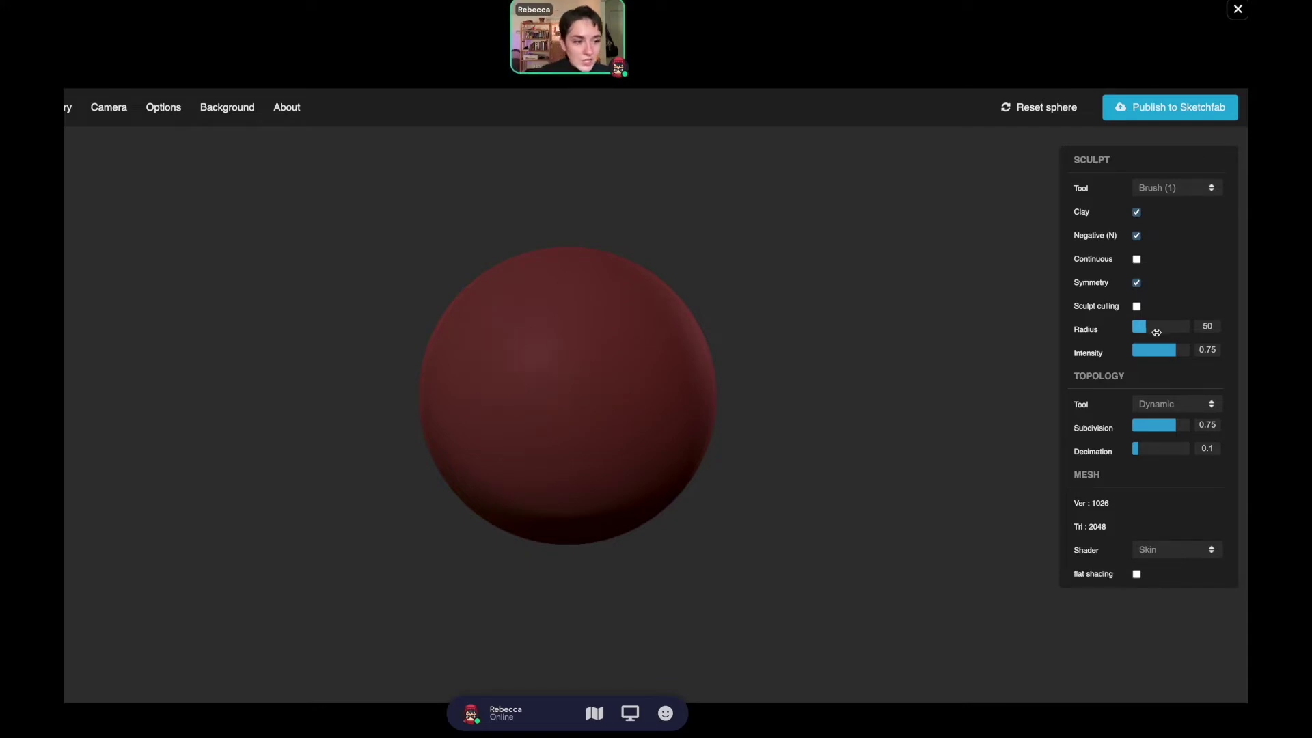
pyautogui.click(1135, 326)
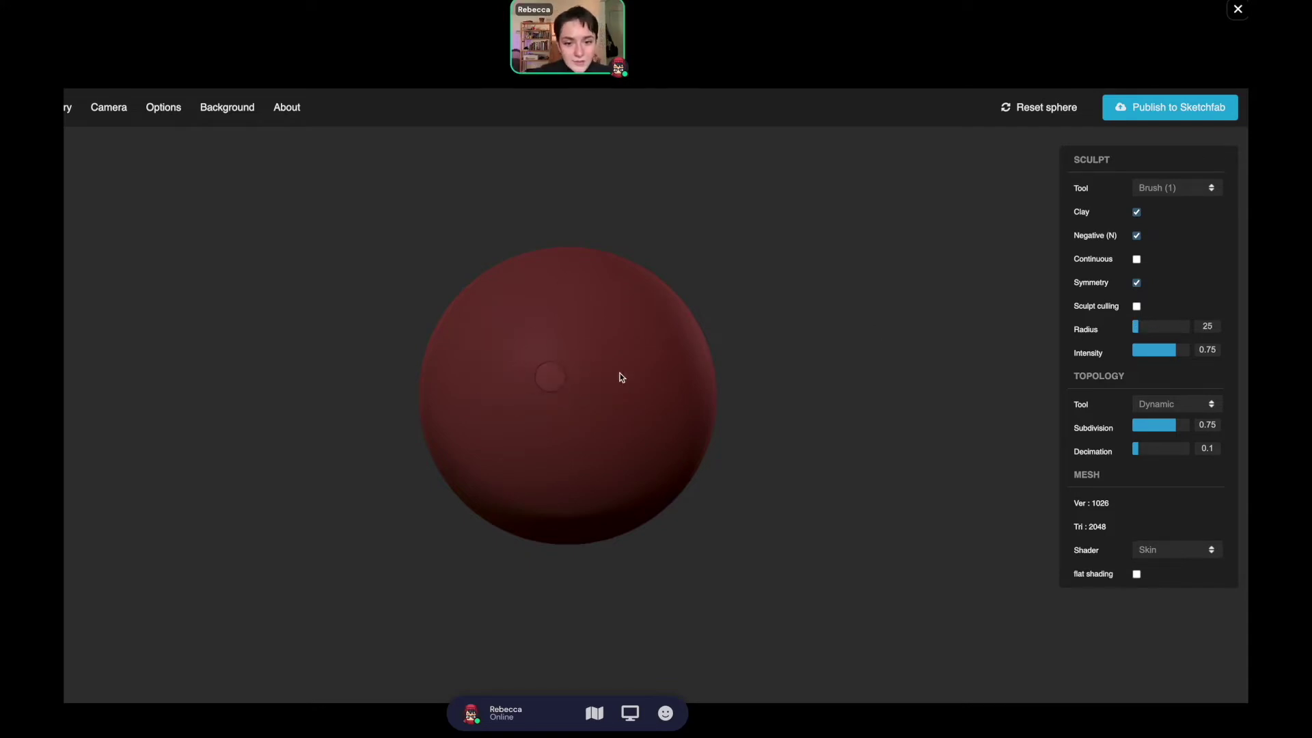
pyautogui.click(1140, 327)
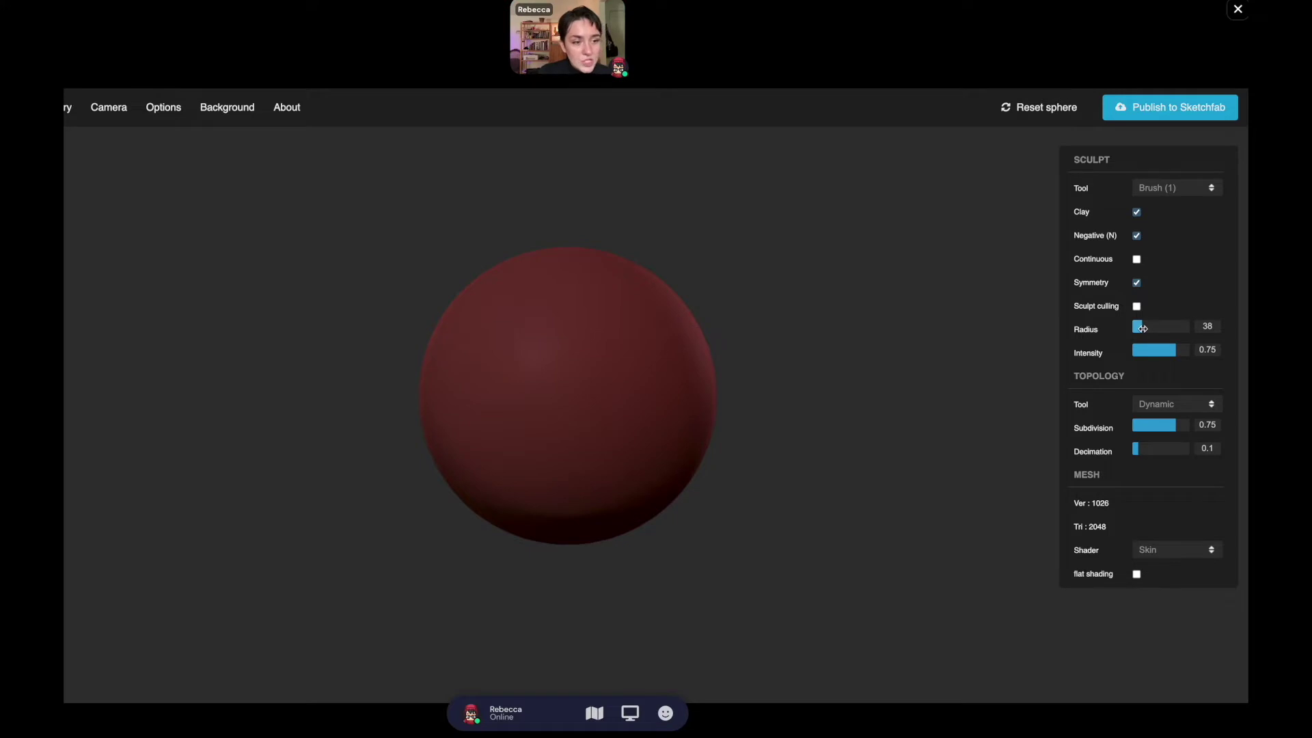
pyautogui.click(1145, 327)
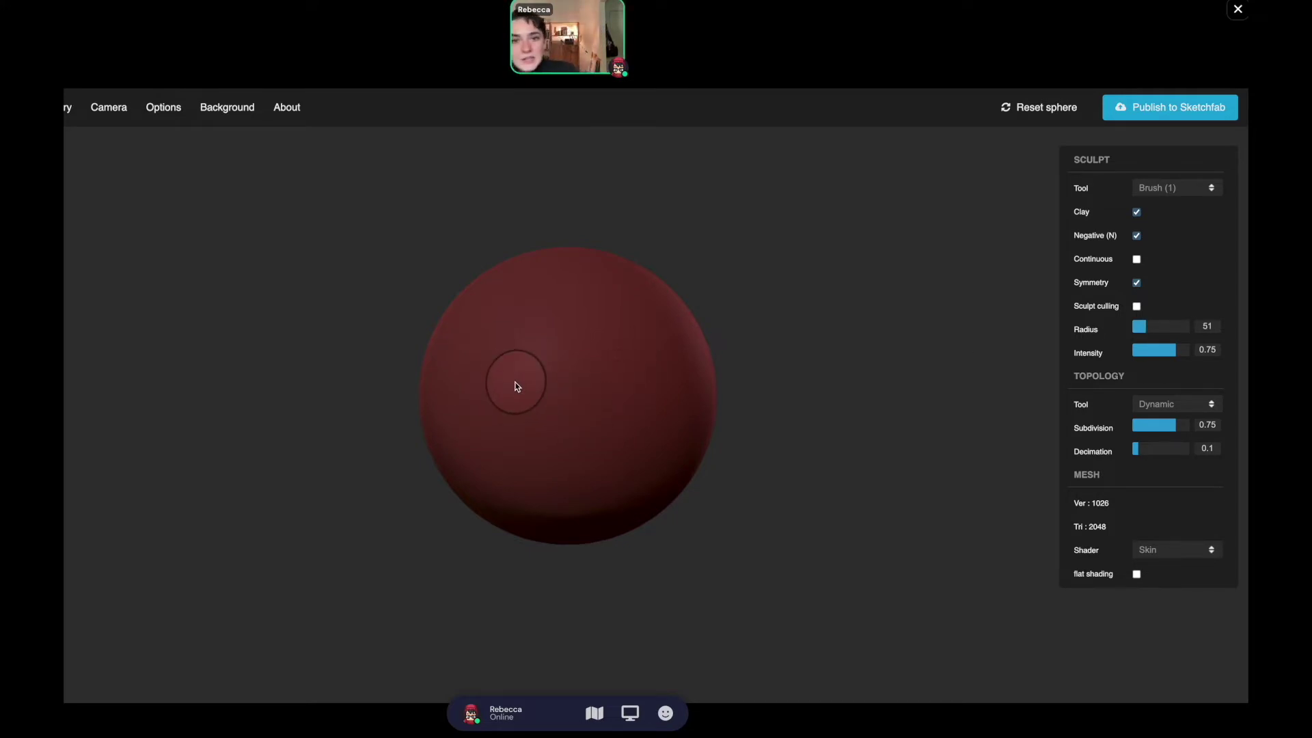
# Press two mirrored eye sockets into the sphere and orbit slightly to check them.
pyautogui.moveTo(517, 386)
pyautogui.mouseDown()
pyautogui.moveTo(499, 377)
pyautogui.moveTo(519, 383)
pyautogui.moveTo(514, 401)
pyautogui.moveTo(506, 390)
pyautogui.moveTo(526, 397)
pyautogui.mouseUp()
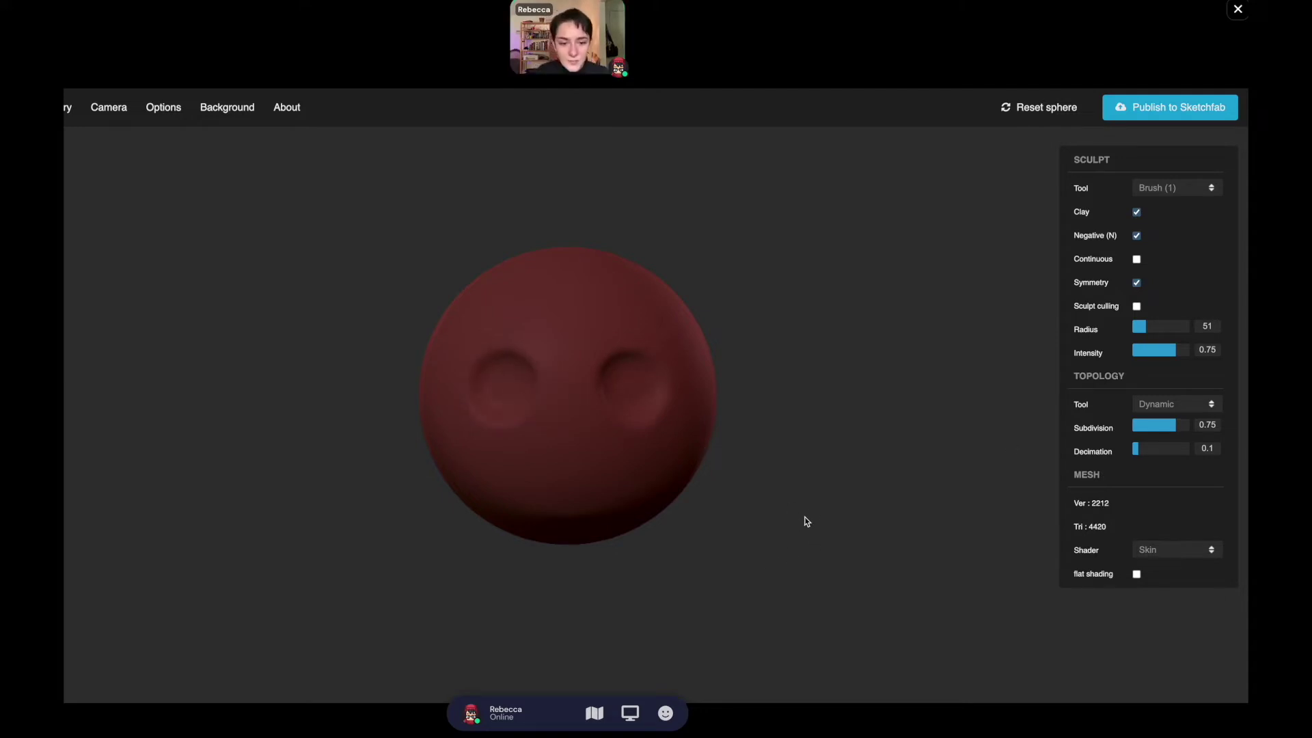
pyautogui.moveTo(807, 521)
pyautogui.mouseDown()
pyautogui.moveTo(715, 521)
pyautogui.moveTo(826, 519)
pyautogui.mouseUp()
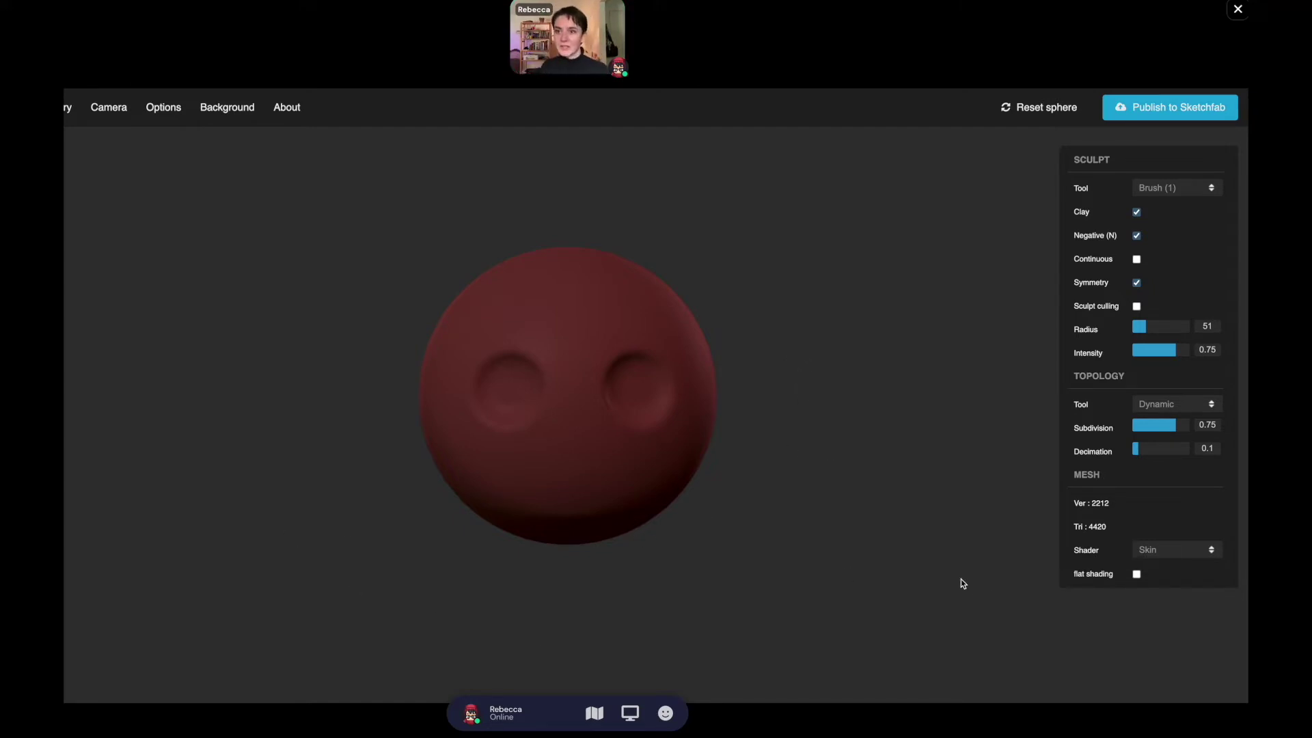
pyautogui.moveTo(108, 110)
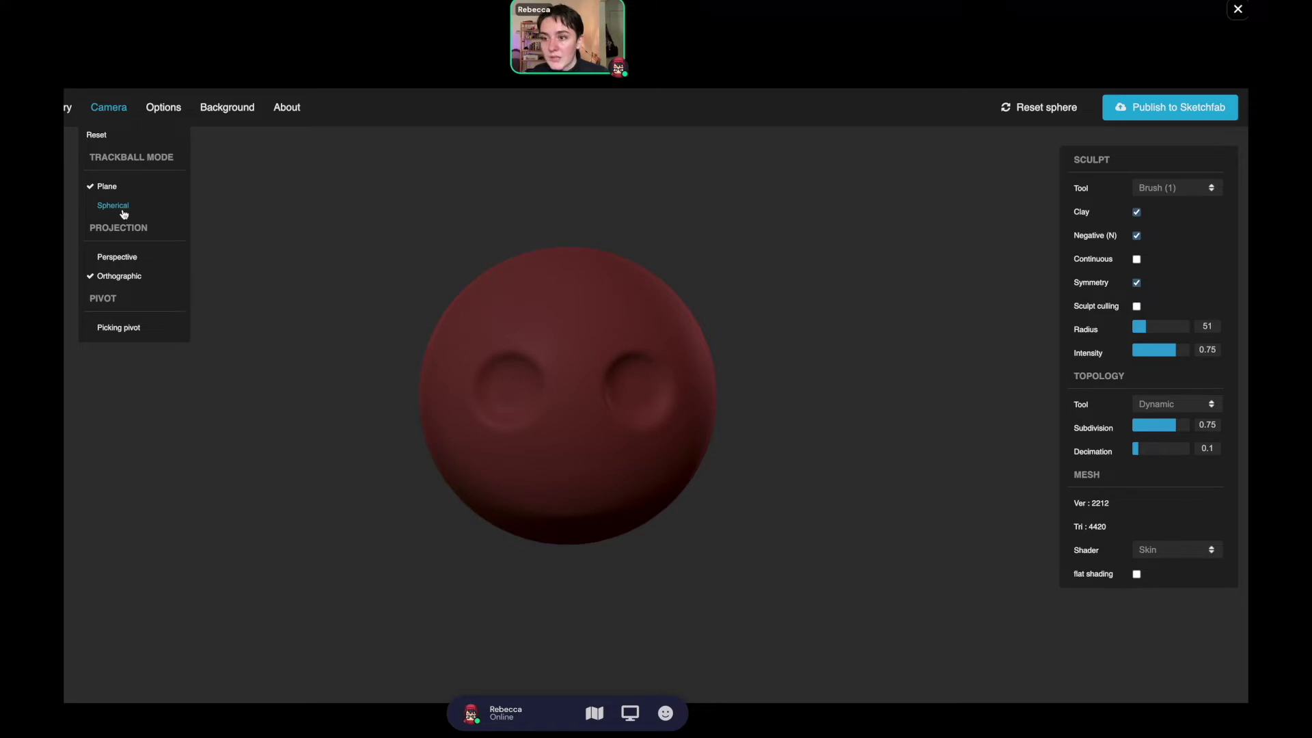
# Orbit around the sphere to inspect the pair of eye sockets from slightly different angles.
pyautogui.moveTo(835, 494)
pyautogui.mouseDown()
pyautogui.moveTo(589, 513)
pyautogui.moveTo(832, 457)
pyautogui.moveTo(831, 512)
pyautogui.mouseUp()
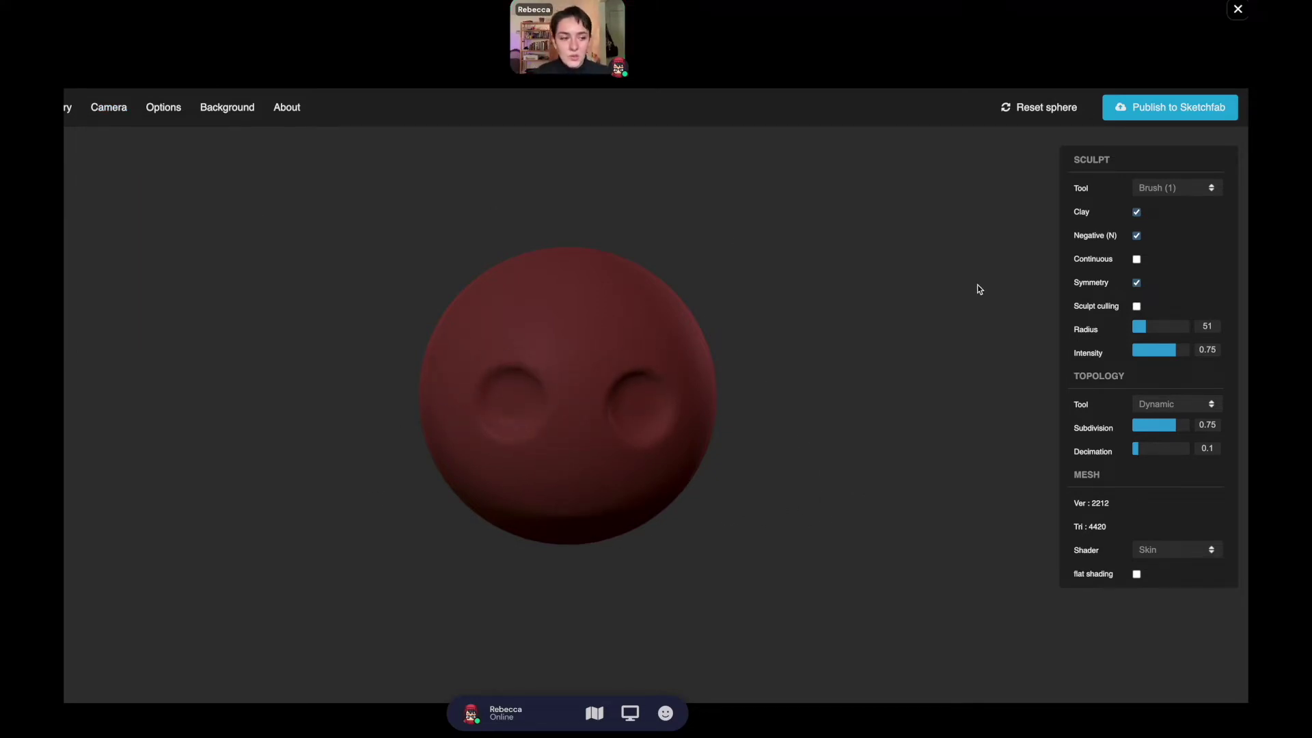
pyautogui.moveTo(800, 407); pyautogui.dragTo(785, 375)
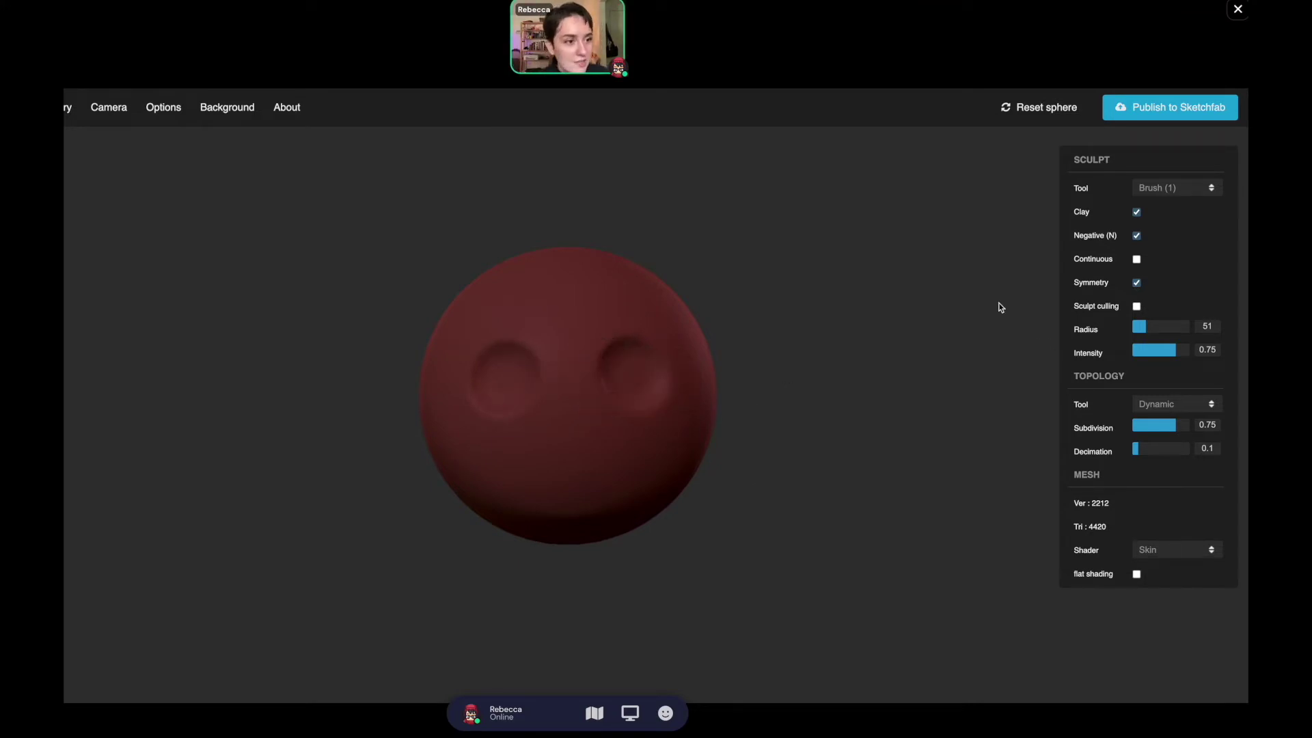
pyautogui.click(1170, 188)
pyautogui.press('Escape')
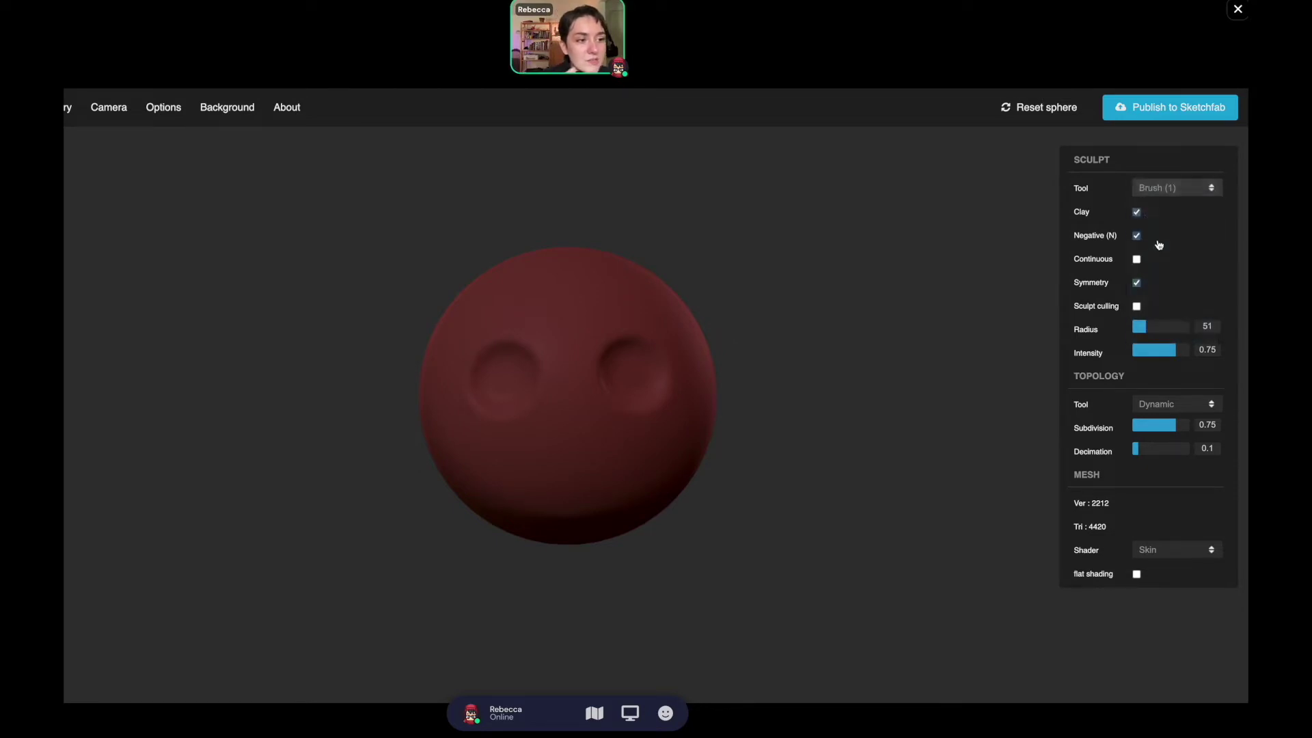
pyautogui.press('4')
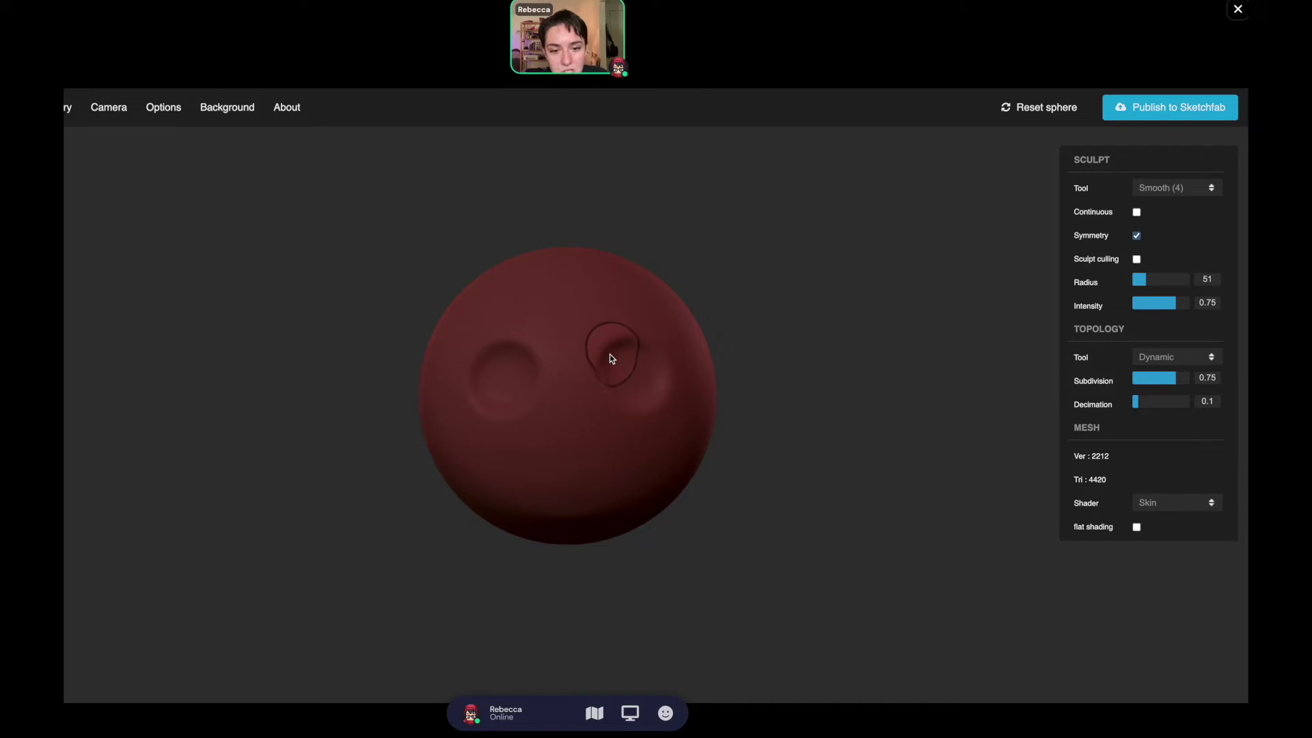
pyautogui.moveTo(610, 354)
pyautogui.mouseDown()
pyautogui.moveTo(635, 345)
pyautogui.moveTo(659, 380)
pyautogui.moveTo(640, 406)
pyautogui.moveTo(597, 398)
pyautogui.mouseUp()
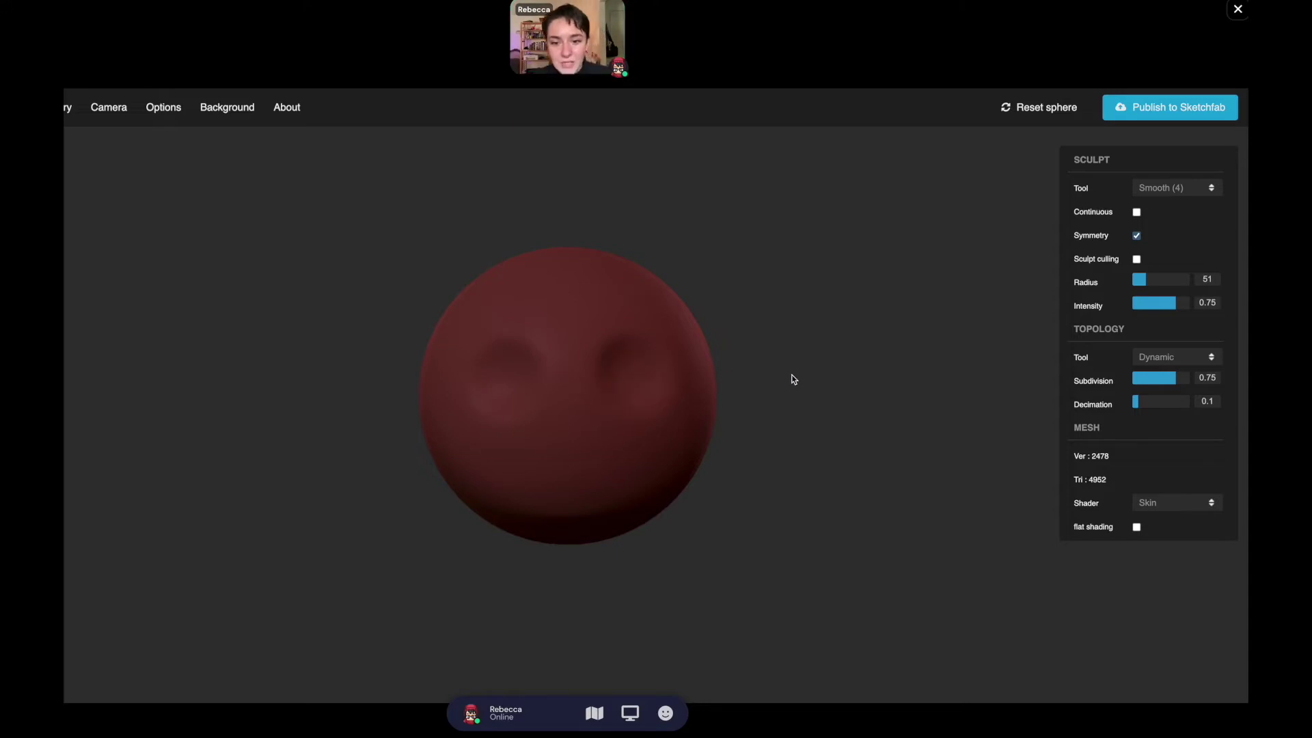
pyautogui.moveTo(791, 375)
pyautogui.mouseDown()
pyautogui.moveTo(911, 401)
pyautogui.moveTo(805, 448)
pyautogui.moveTo(800, 371)
pyautogui.mouseUp()
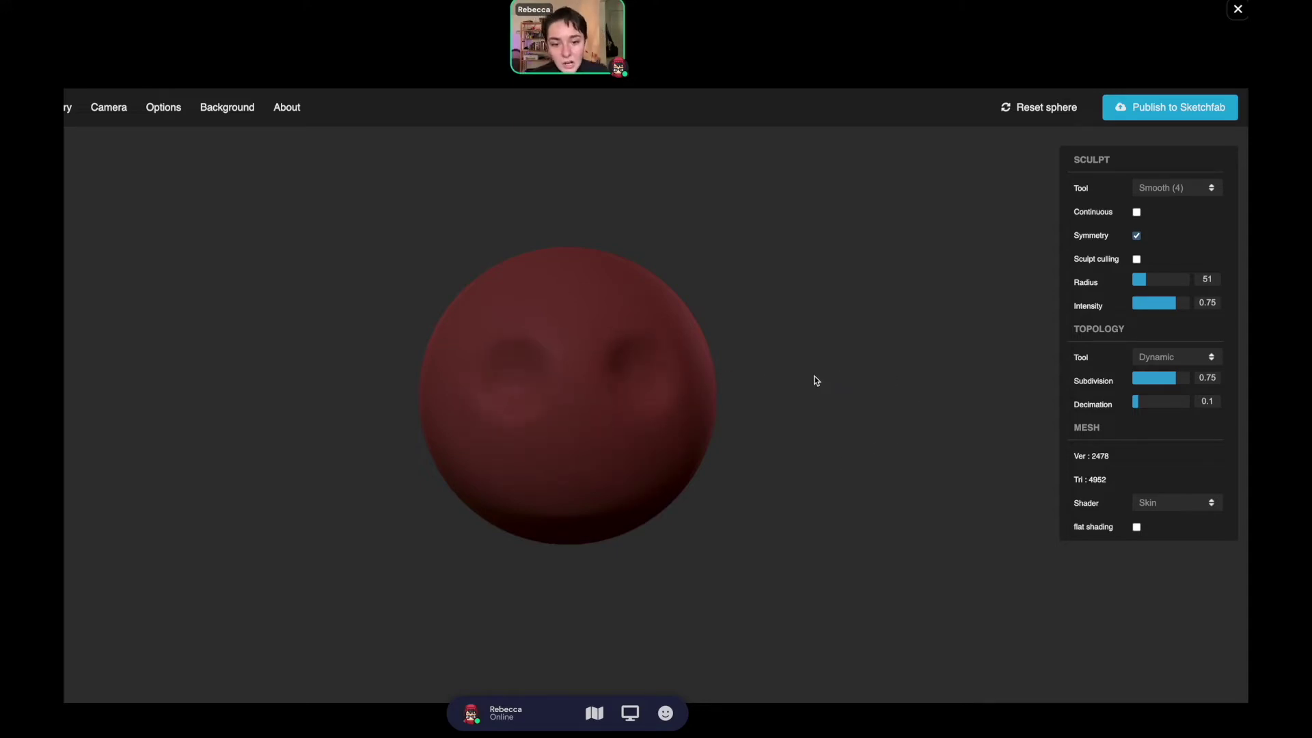
pyautogui.click(1184, 189)
# Try a mouth dent with the clay brush, undo it, and turn off Negative so the brush adds clay.
pyautogui.click(1174, 150)
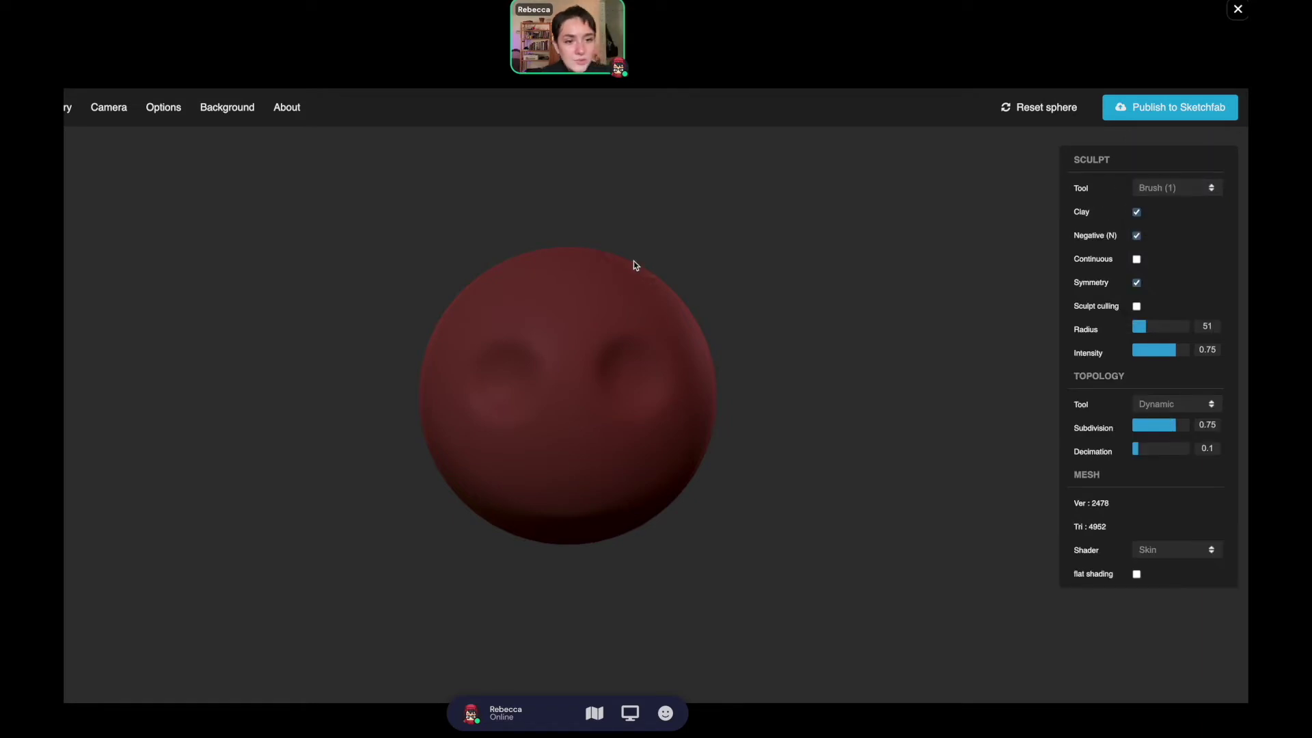
pyautogui.click(575, 442)
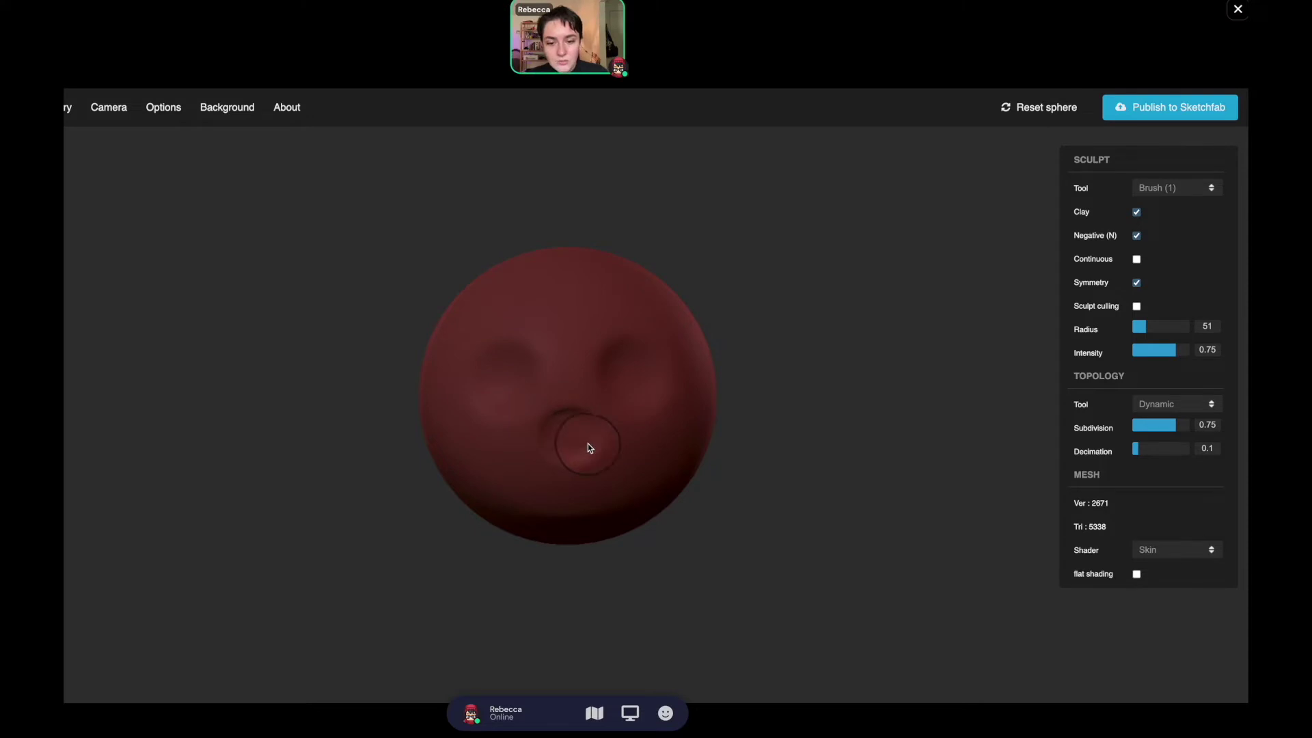
pyautogui.moveTo(67, 109)
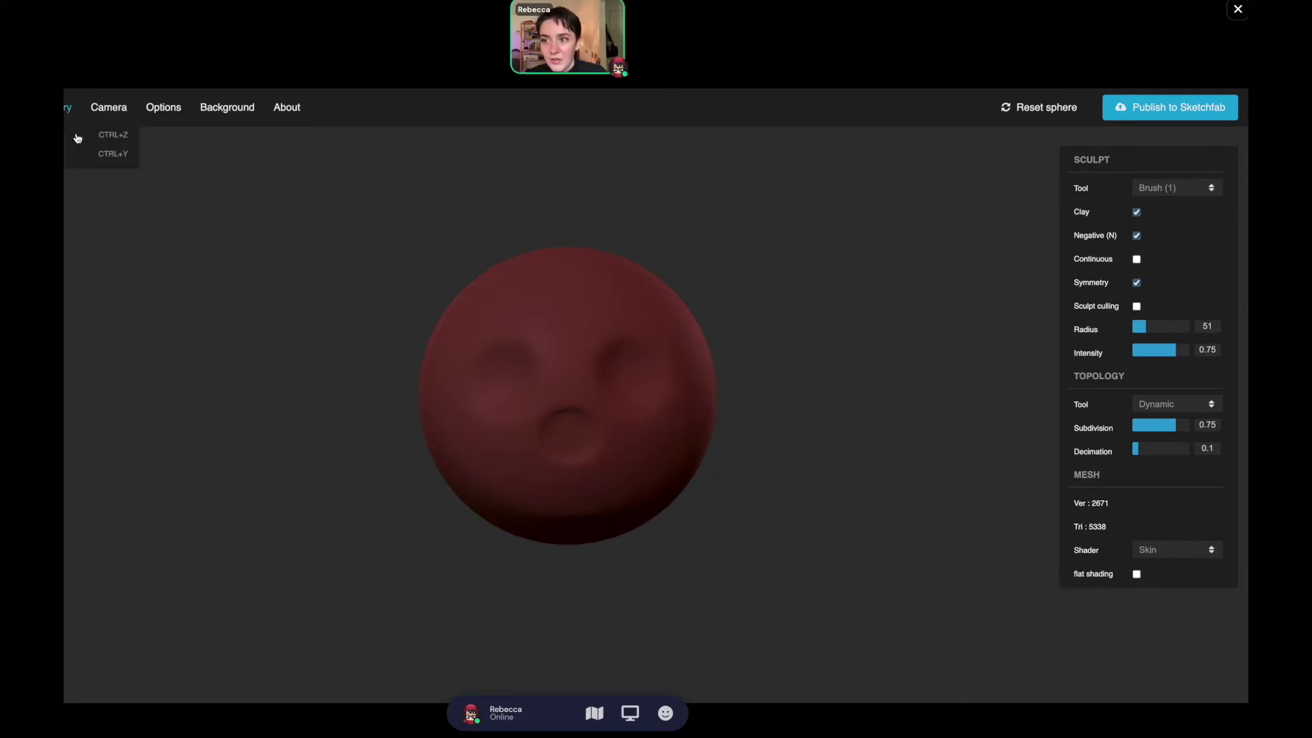
pyautogui.click(78, 136)
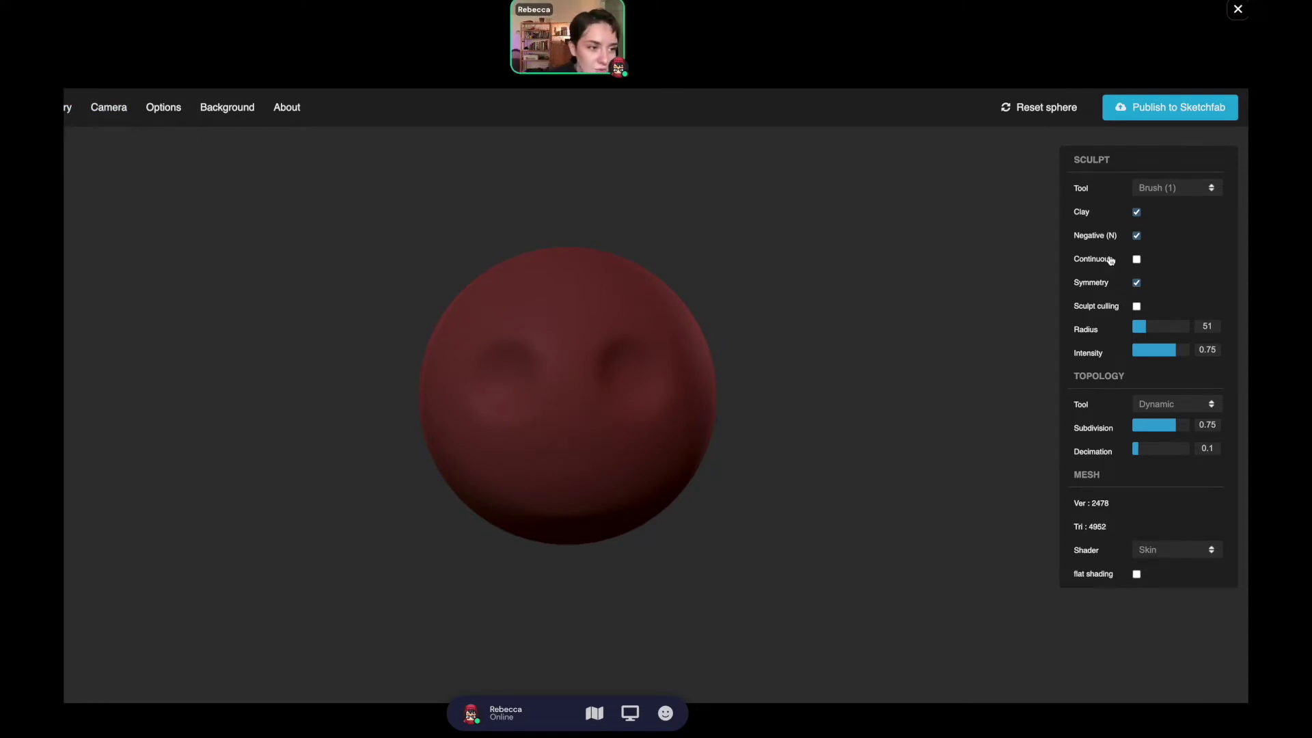
pyautogui.click(1137, 237)
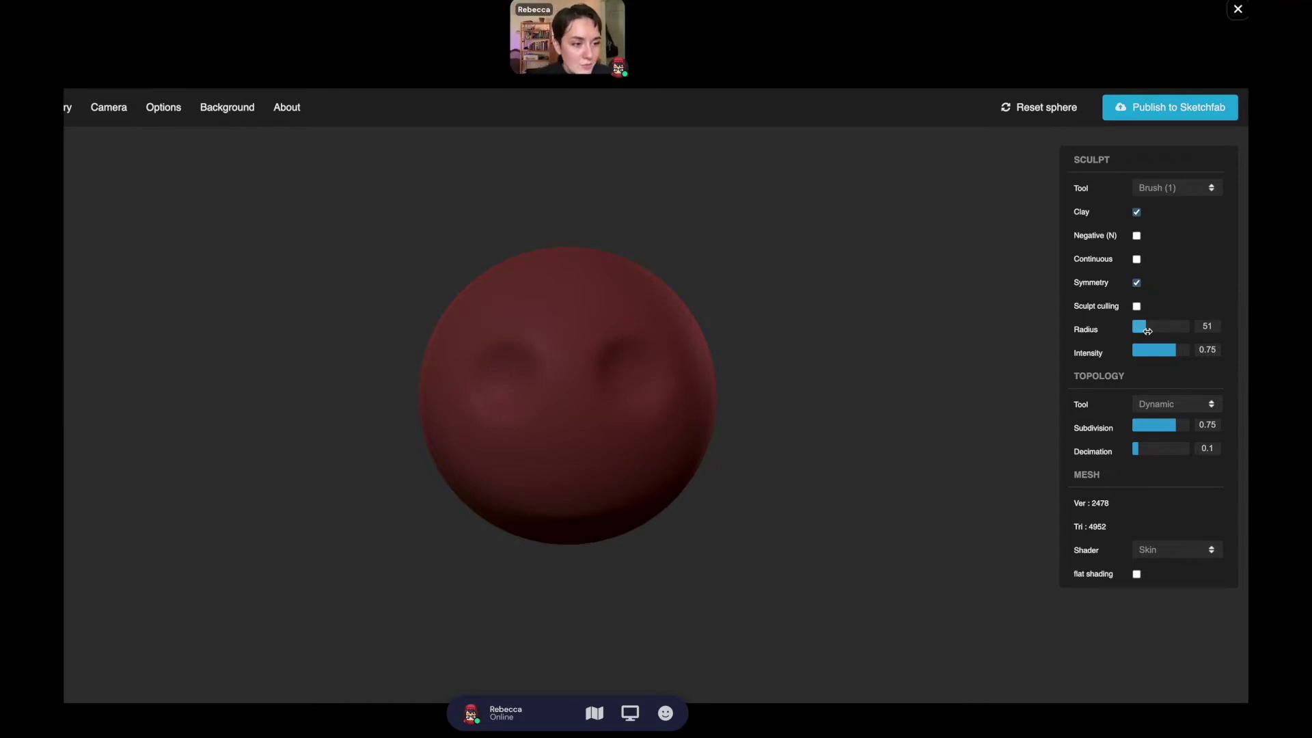
# Set the brush radius to 33 and stroke a raised nose bump below the eyes.
pyautogui.moveTo(1148, 331); pyautogui.dragTo(1139, 329)
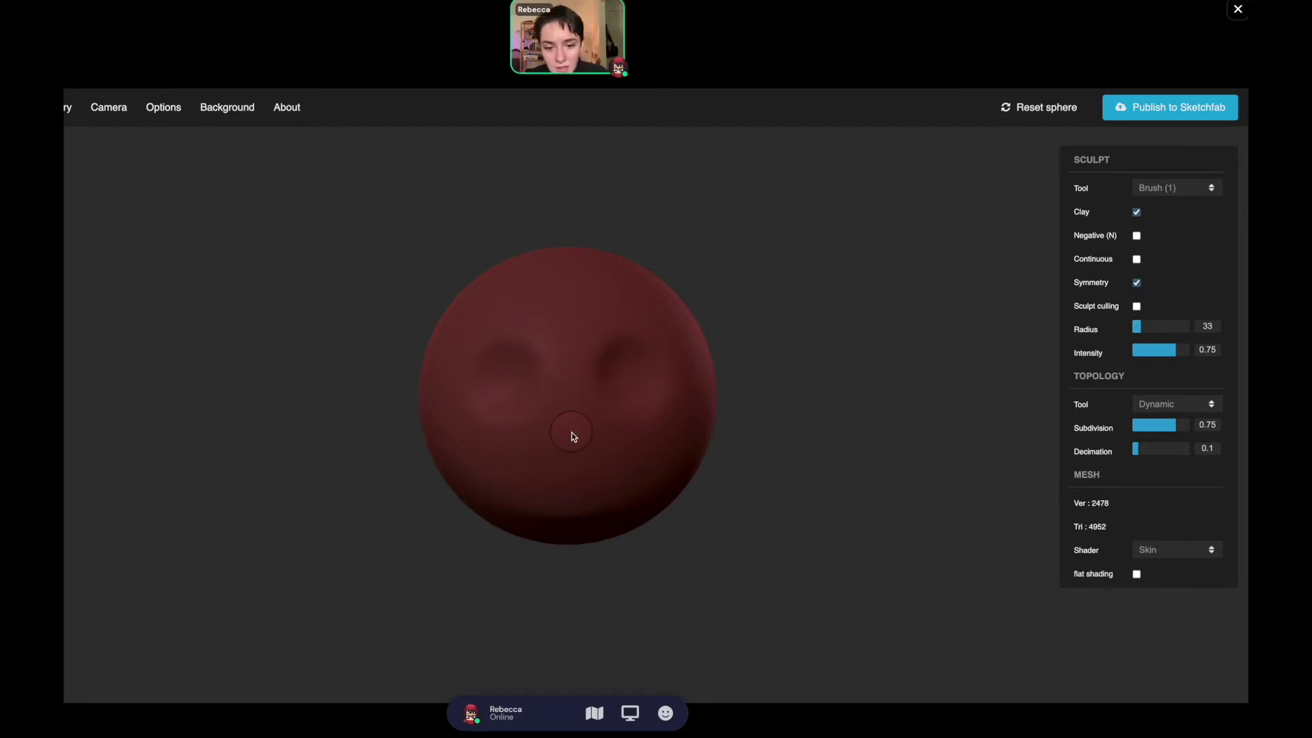
pyautogui.moveTo(570, 430)
pyautogui.mouseDown()
pyautogui.moveTo(566, 453)
pyautogui.moveTo(569, 433)
pyautogui.mouseUp()
pyautogui.scroll(2, 574, 432)
pyautogui.scroll(-2, 573, 429)
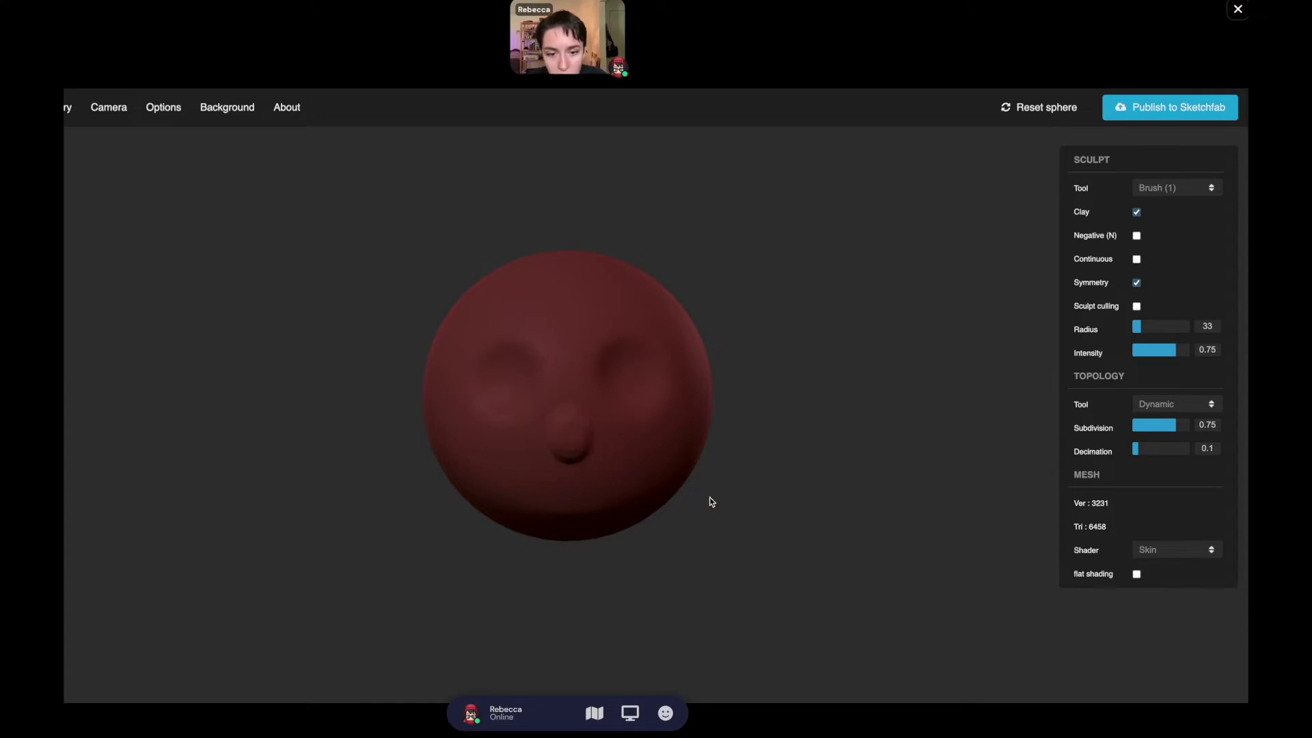
# Orbit around the sphere to check the nose profile, then return to a front view.
pyautogui.moveTo(763, 509); pyautogui.dragTo(925, 503)
pyautogui.moveTo(550, 600)
pyautogui.mouseDown()
pyautogui.moveTo(665, 598)
pyautogui.moveTo(342, 597)
pyautogui.mouseUp()
pyautogui.moveTo(788, 530)
pyautogui.mouseDown()
pyautogui.moveTo(400, 527)
pyautogui.moveTo(474, 542)
pyautogui.moveTo(433, 486)
pyautogui.mouseUp()
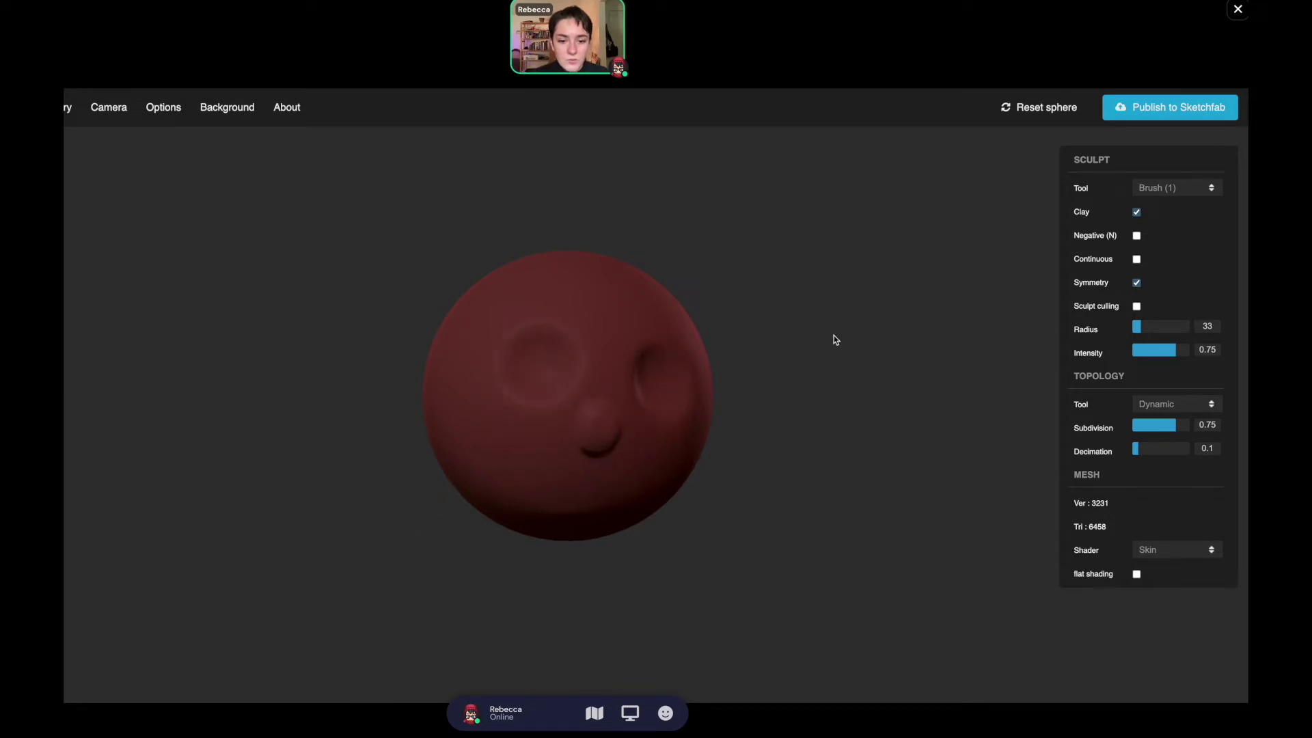
pyautogui.moveTo(831, 340); pyautogui.dragTo(739, 285)
pyautogui.moveTo(576, 501)
pyautogui.mouseDown()
pyautogui.moveTo(305, 457)
pyautogui.moveTo(307, 469)
pyautogui.mouseUp()
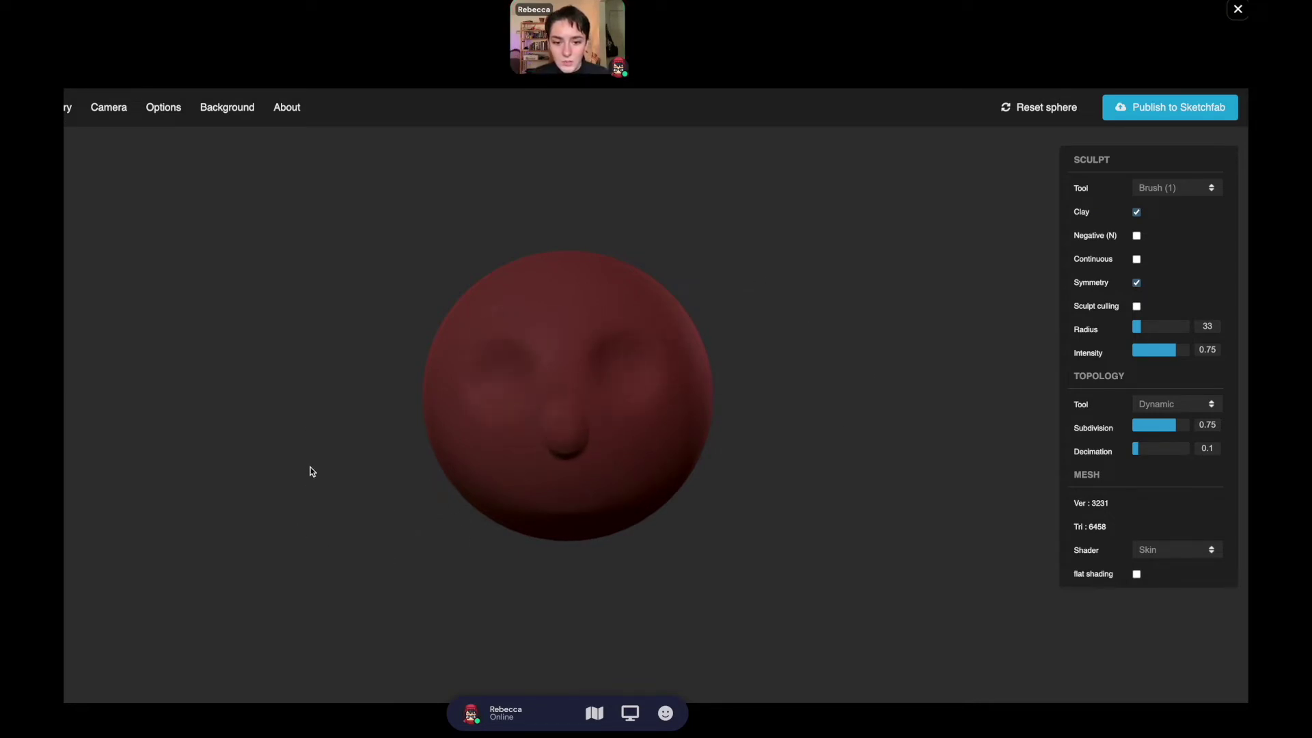
pyautogui.moveTo(399, 484)
pyautogui.mouseDown()
pyautogui.moveTo(384, 480)
pyautogui.moveTo(480, 486)
pyautogui.mouseUp()
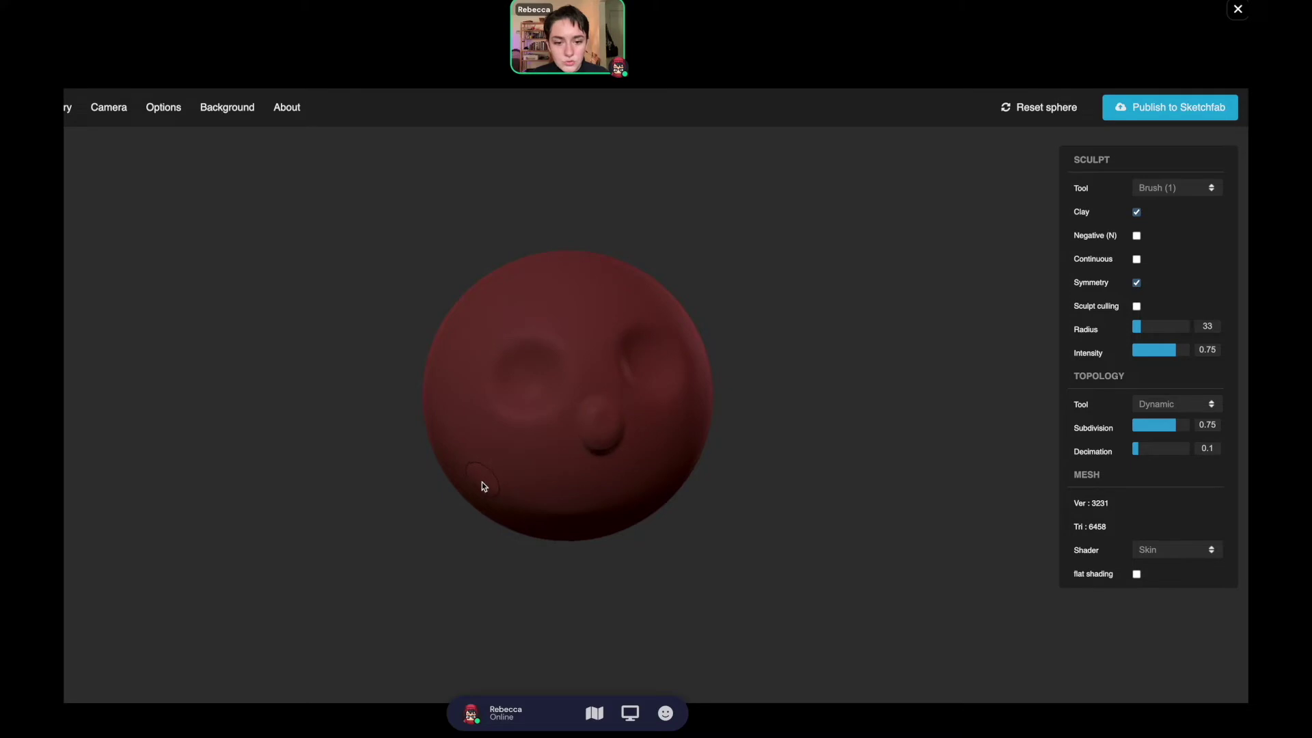
pyautogui.click(1178, 188)
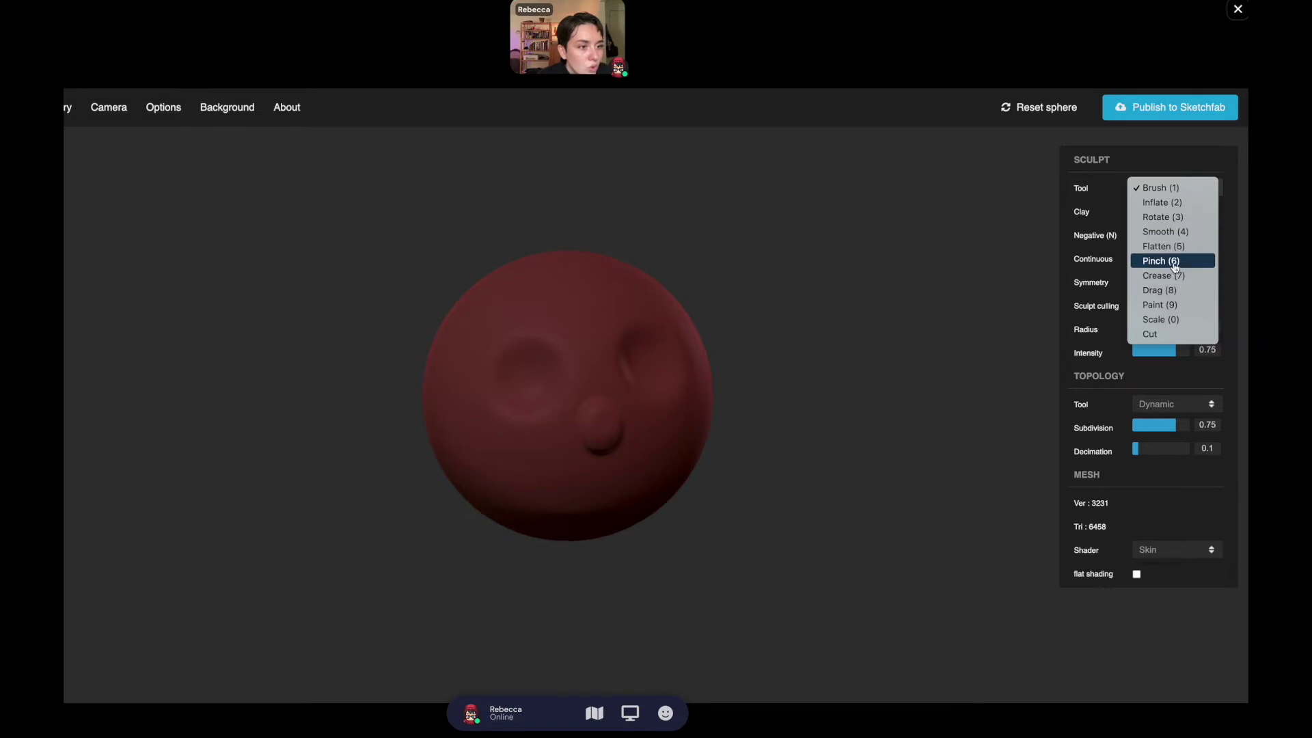
# Pinch the nose bump into a sharper shape with the Pinch tool.
pyautogui.press('Return')
pyautogui.moveTo(600, 433); pyautogui.dragTo(606, 426)
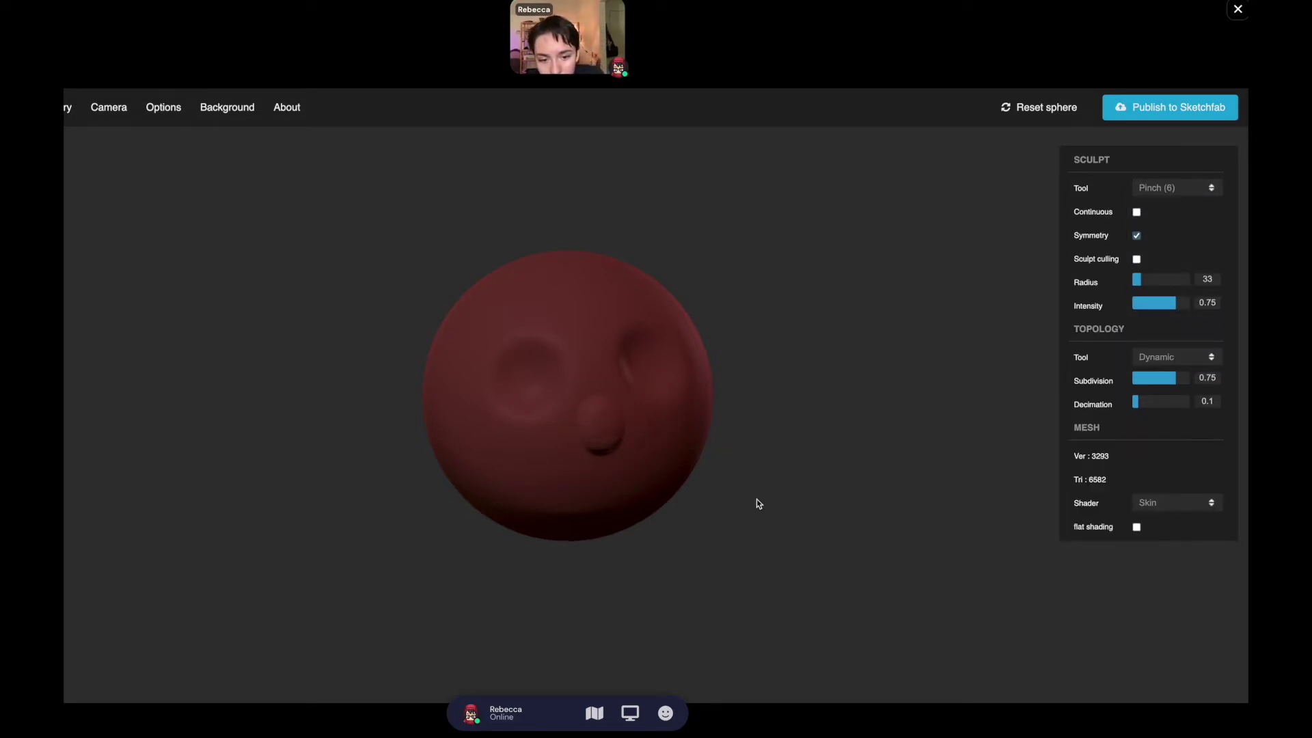
pyautogui.moveTo(756, 499); pyautogui.dragTo(974, 470)
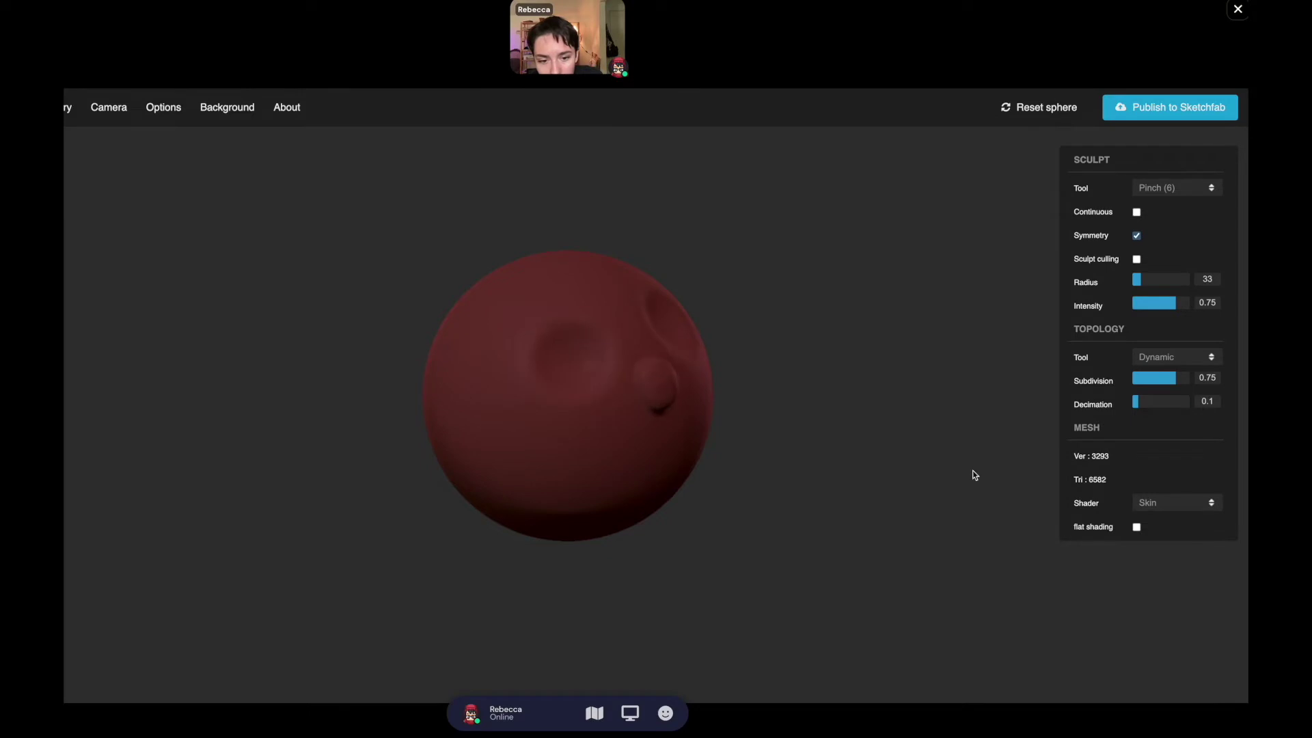
# Pull the bump outward into a pointed beak with the Drag tool.
pyautogui.click(1174, 189)
pyautogui.click(1169, 217)
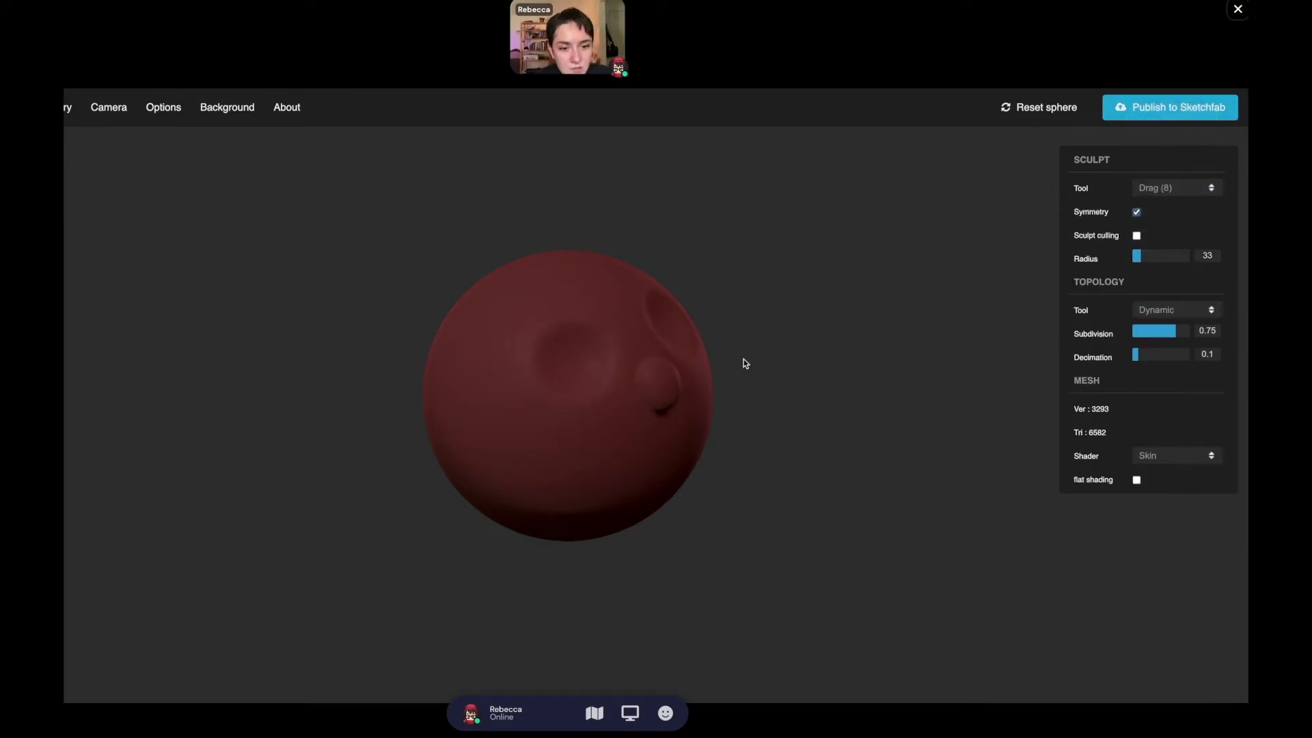
pyautogui.moveTo(675, 381)
pyautogui.mouseDown()
pyautogui.moveTo(667, 371)
pyautogui.moveTo(674, 404)
pyautogui.moveTo(679, 382)
pyautogui.mouseUp()
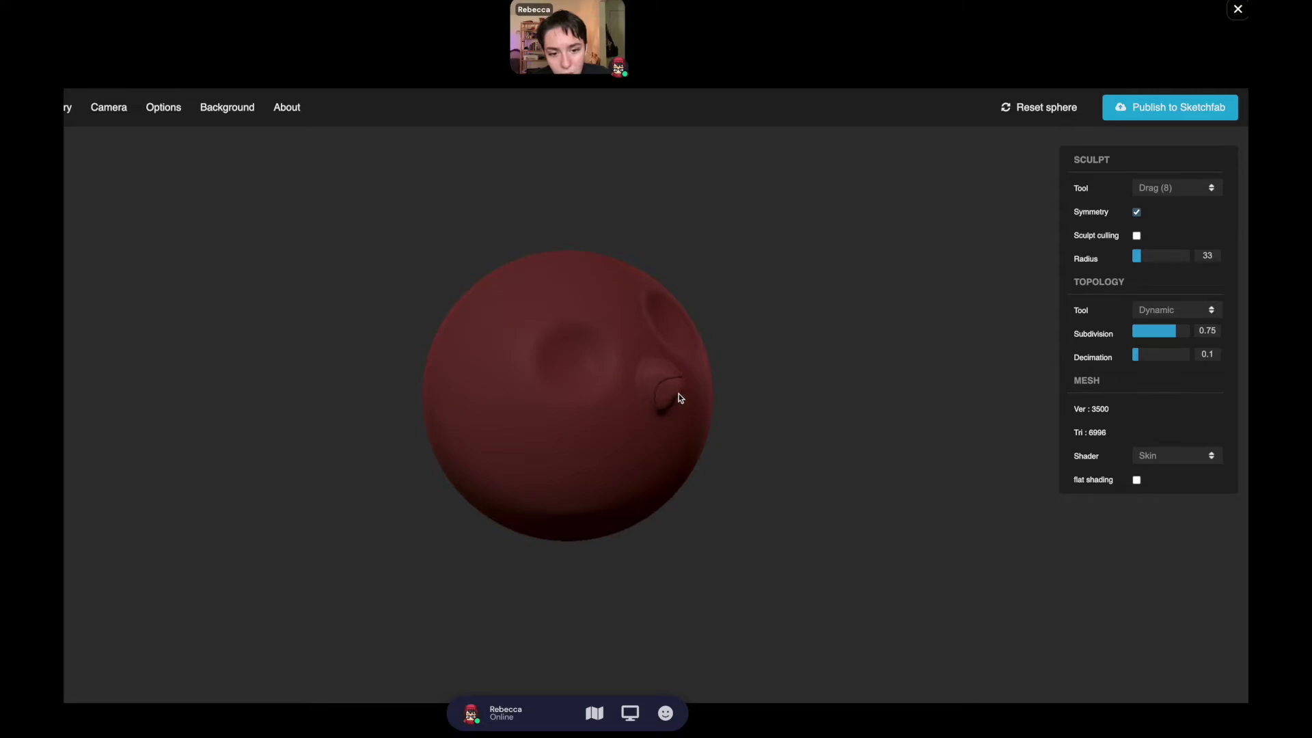
pyautogui.moveTo(679, 385); pyautogui.dragTo(680, 381)
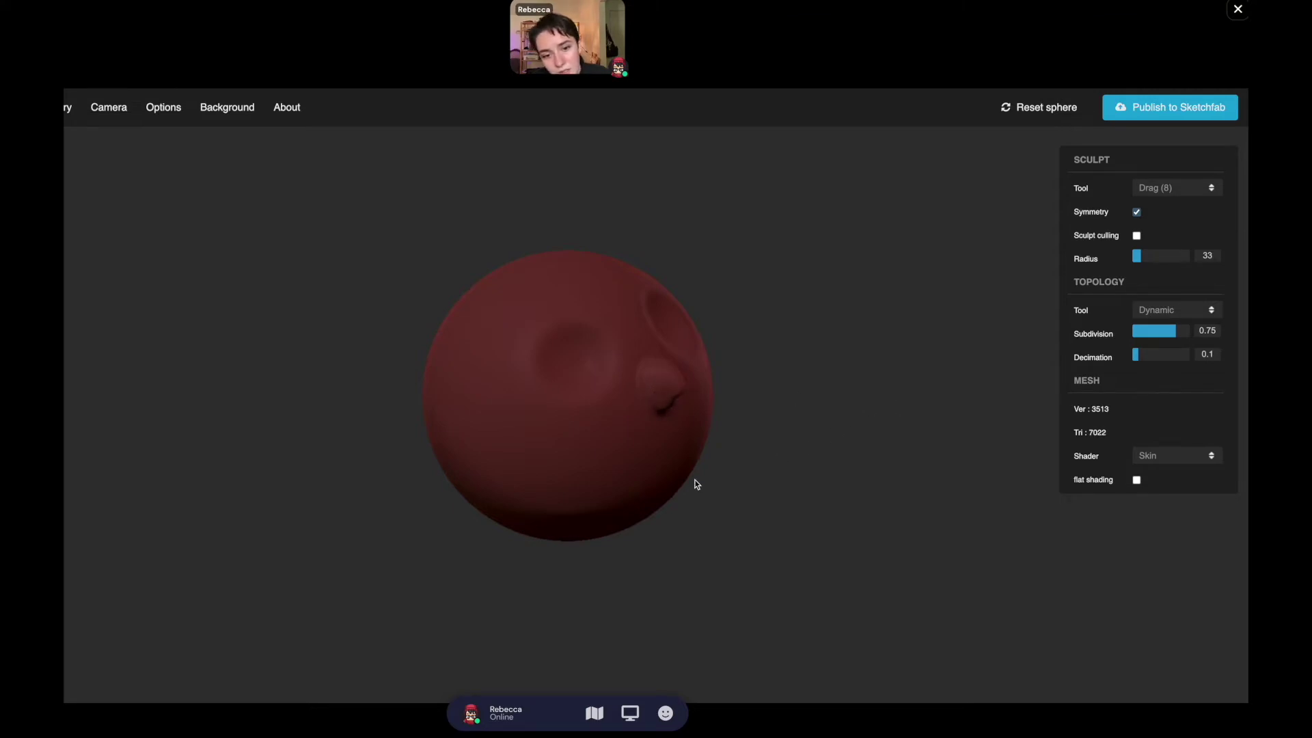
pyautogui.click(1166, 184)
# Orbit to inspect the beak, then smooth the rough area beneath it with the Smooth tool.
pyautogui.click(1162, 85)
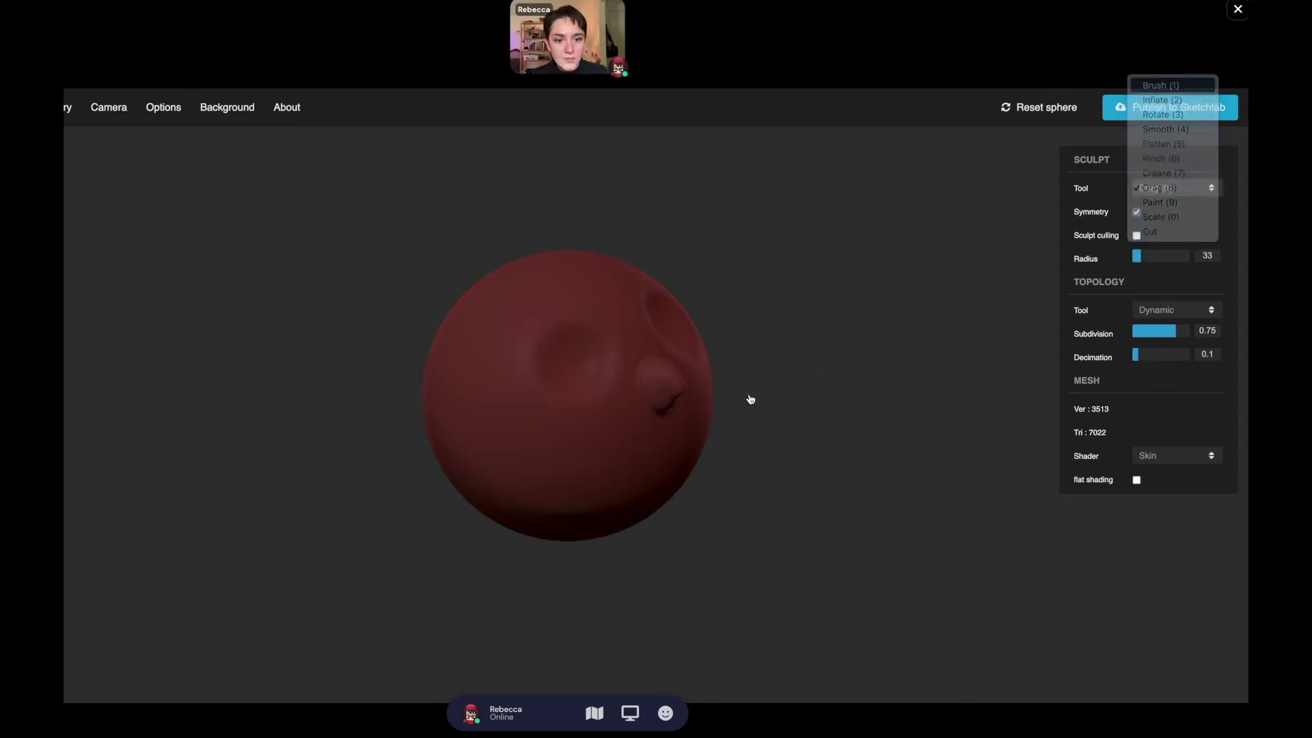
pyautogui.moveTo(750, 399)
pyautogui.mouseDown()
pyautogui.moveTo(831, 421)
pyautogui.moveTo(801, 433)
pyautogui.mouseUp()
pyautogui.moveTo(301, 454); pyautogui.dragTo(330, 377)
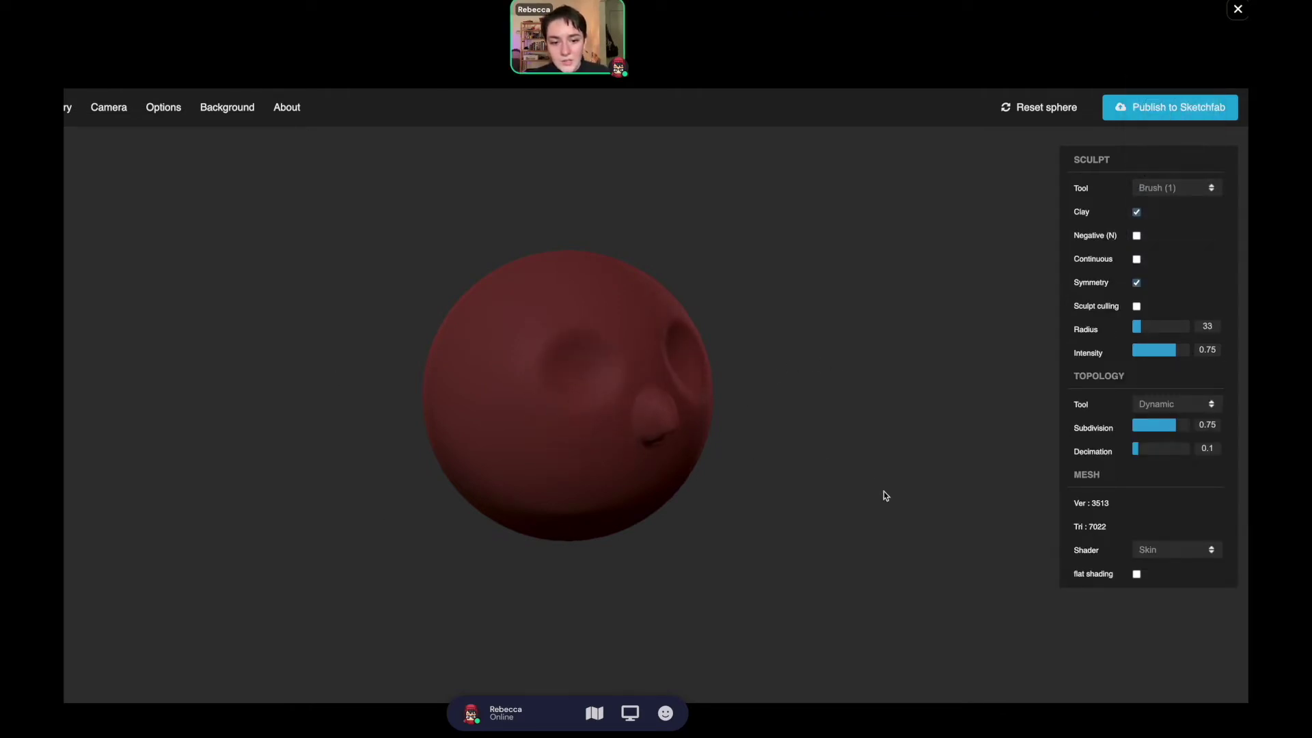
pyautogui.moveTo(884, 490); pyautogui.dragTo(668, 504)
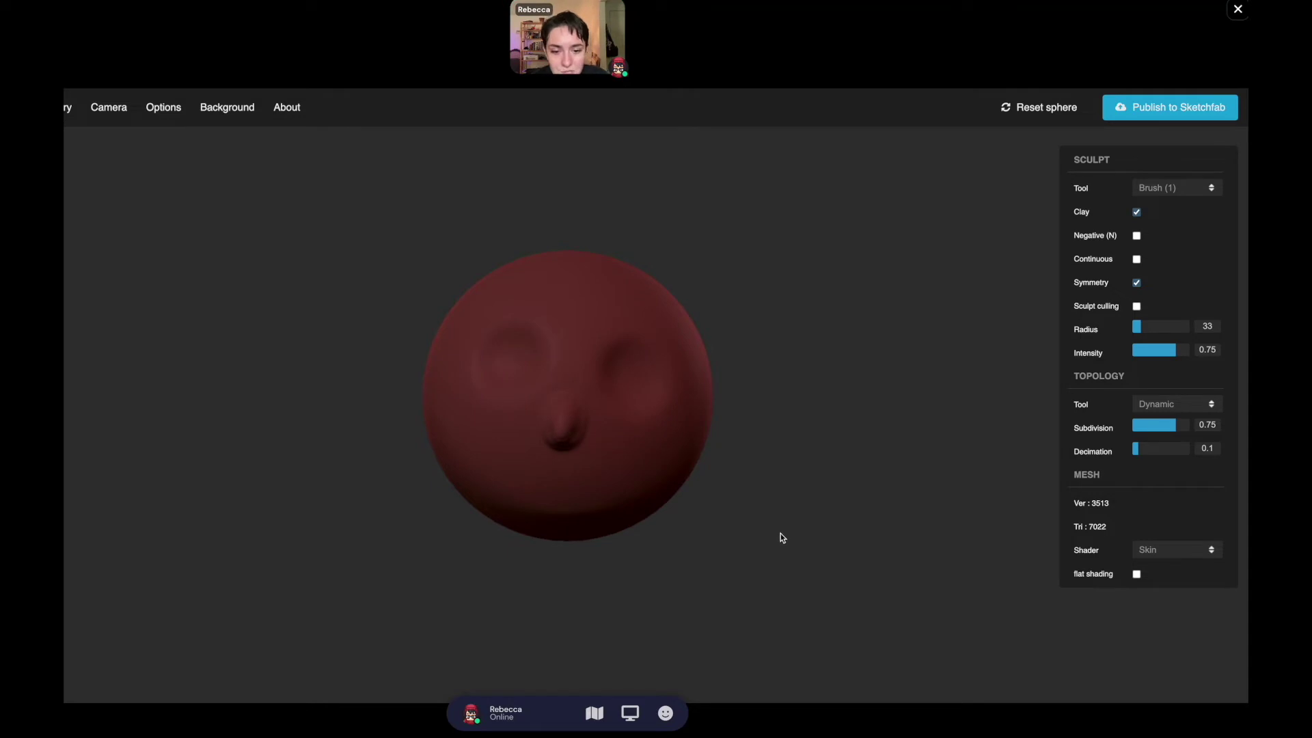
pyautogui.moveTo(780, 533); pyautogui.dragTo(970, 498)
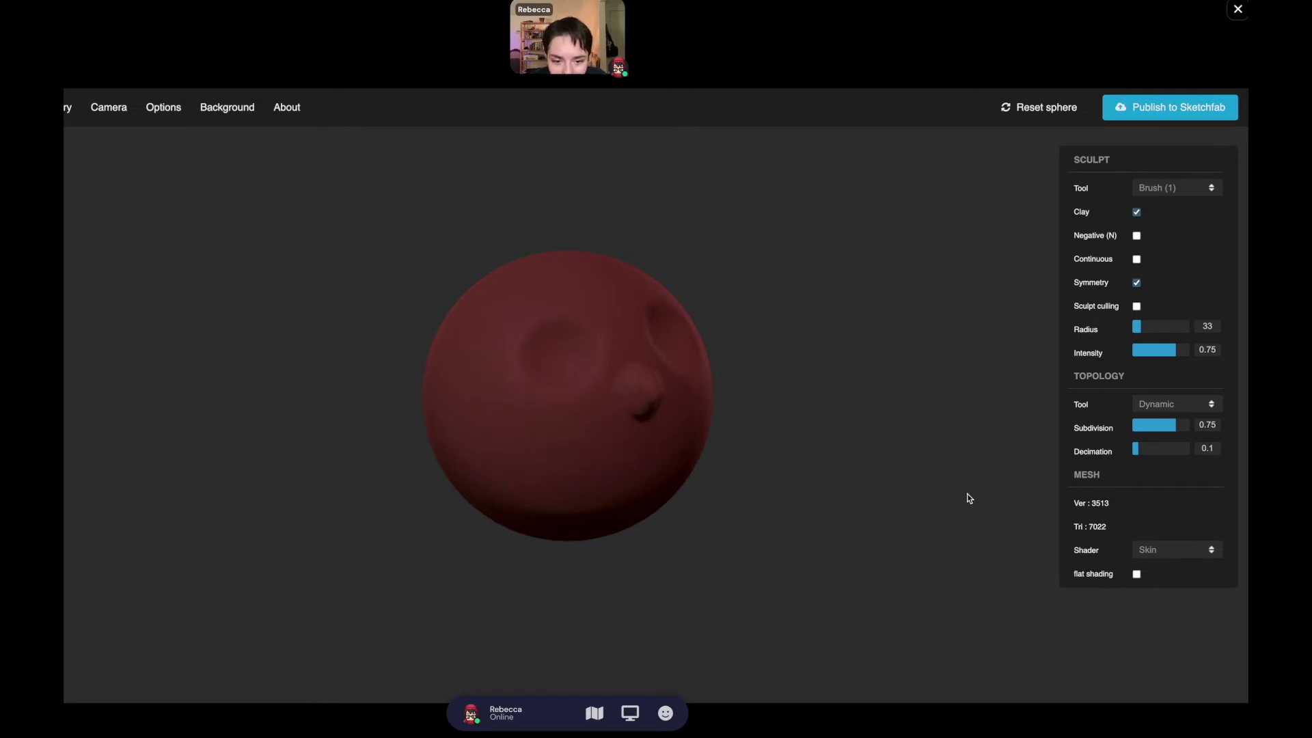
pyautogui.click(1165, 189)
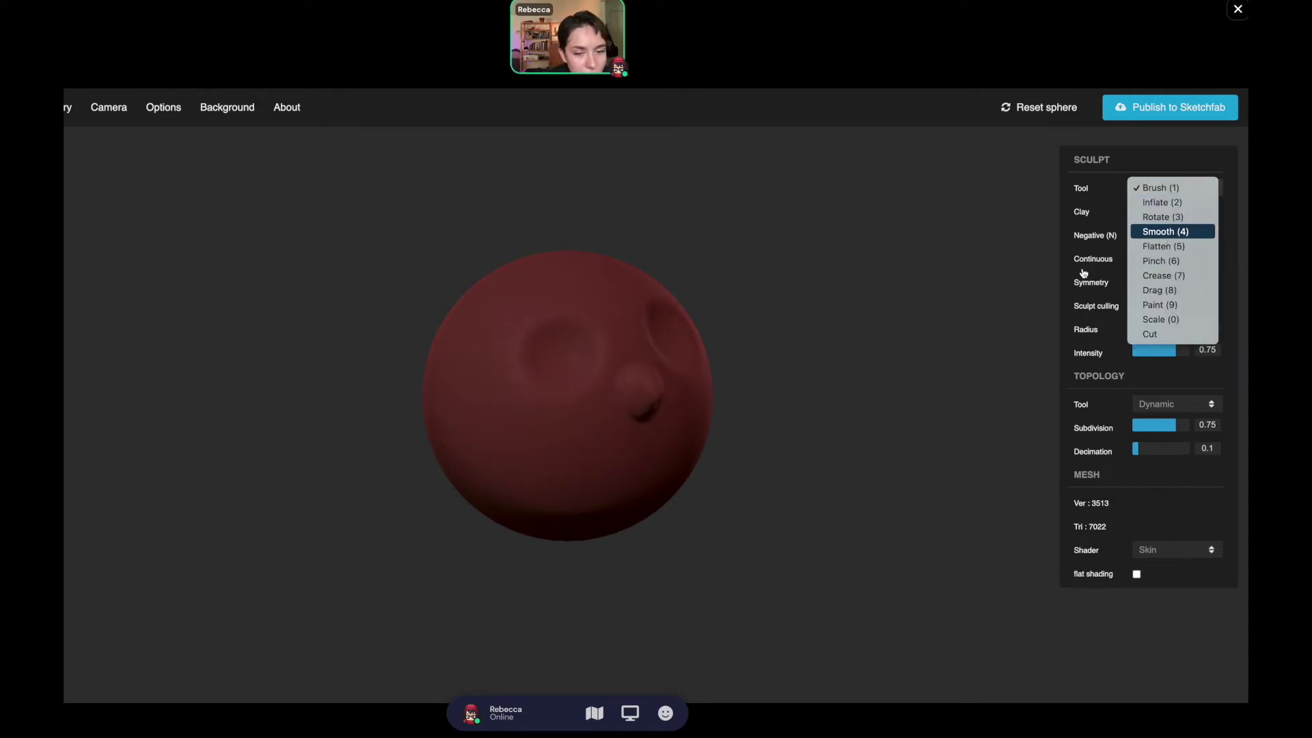
pyautogui.press('Return')
pyautogui.moveTo(624, 375)
pyautogui.mouseDown()
pyautogui.moveTo(615, 390)
pyautogui.moveTo(629, 424)
pyautogui.mouseUp()
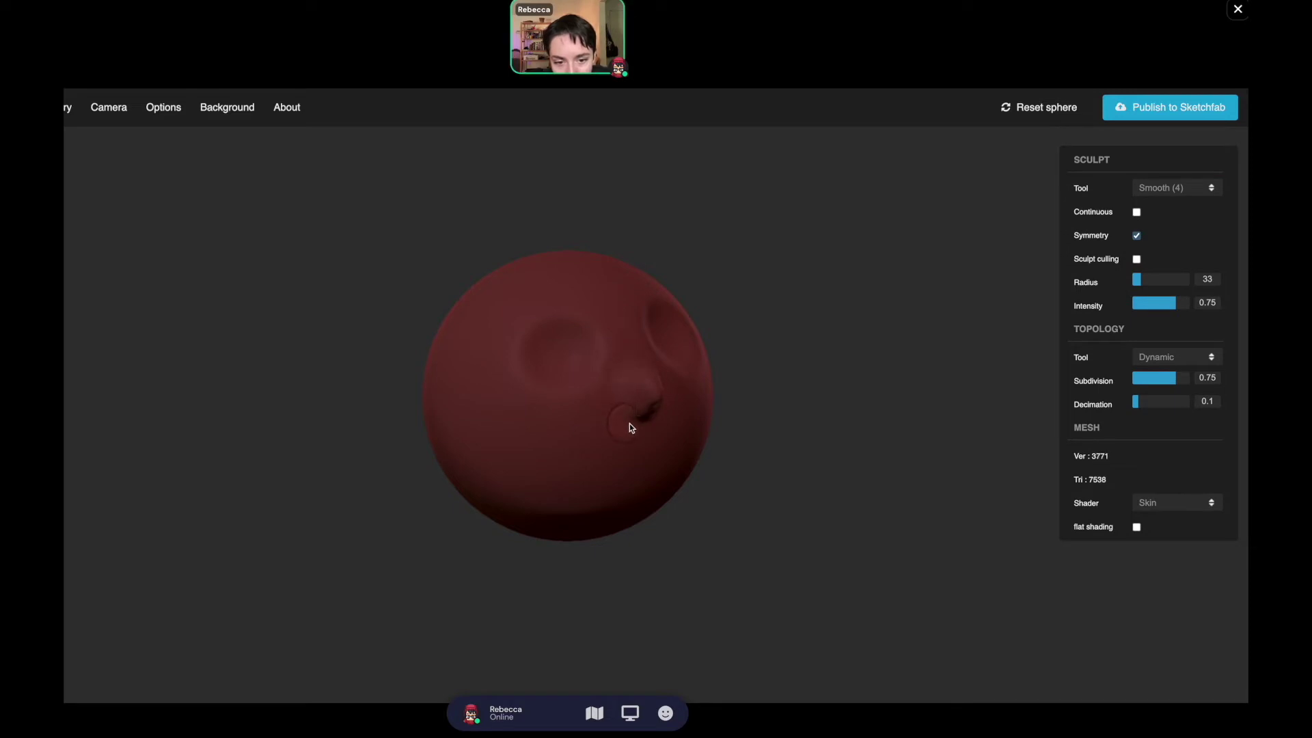
# Orbit and zoom in to inspect the smoothed beak and face close up.
pyautogui.moveTo(900, 451)
pyautogui.mouseDown()
pyautogui.moveTo(641, 394)
pyautogui.moveTo(597, 433)
pyautogui.mouseUp()
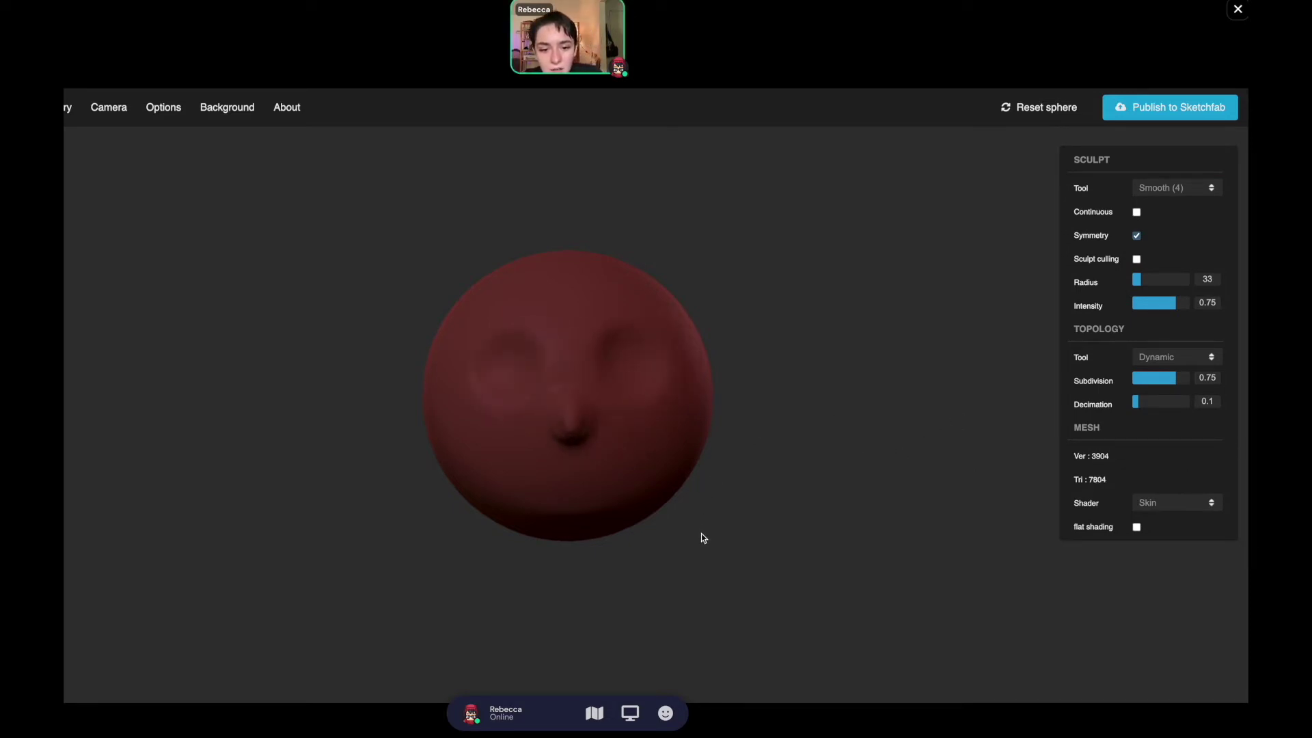
pyautogui.moveTo(702, 538); pyautogui.dragTo(738, 506)
pyautogui.scroll(-1, 738, 506)
pyautogui.scroll(4, 739, 507)
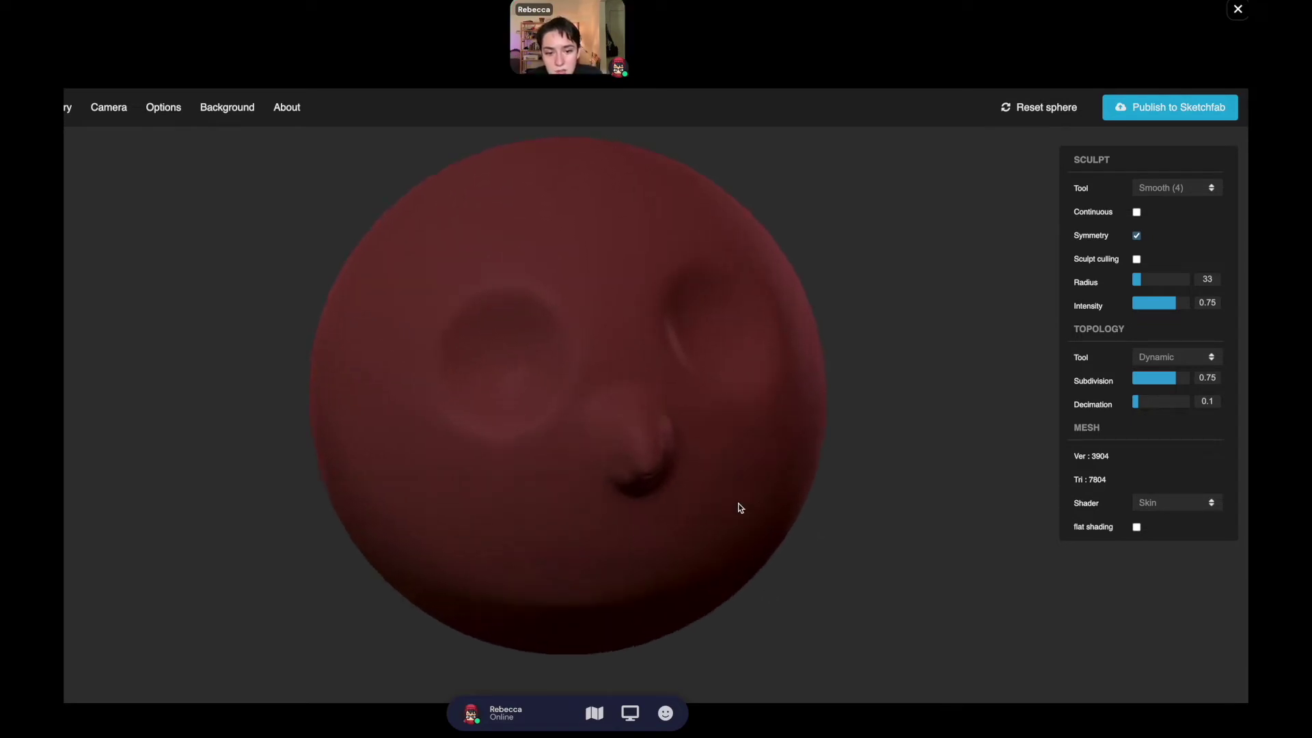
pyautogui.scroll(3, 802, 502)
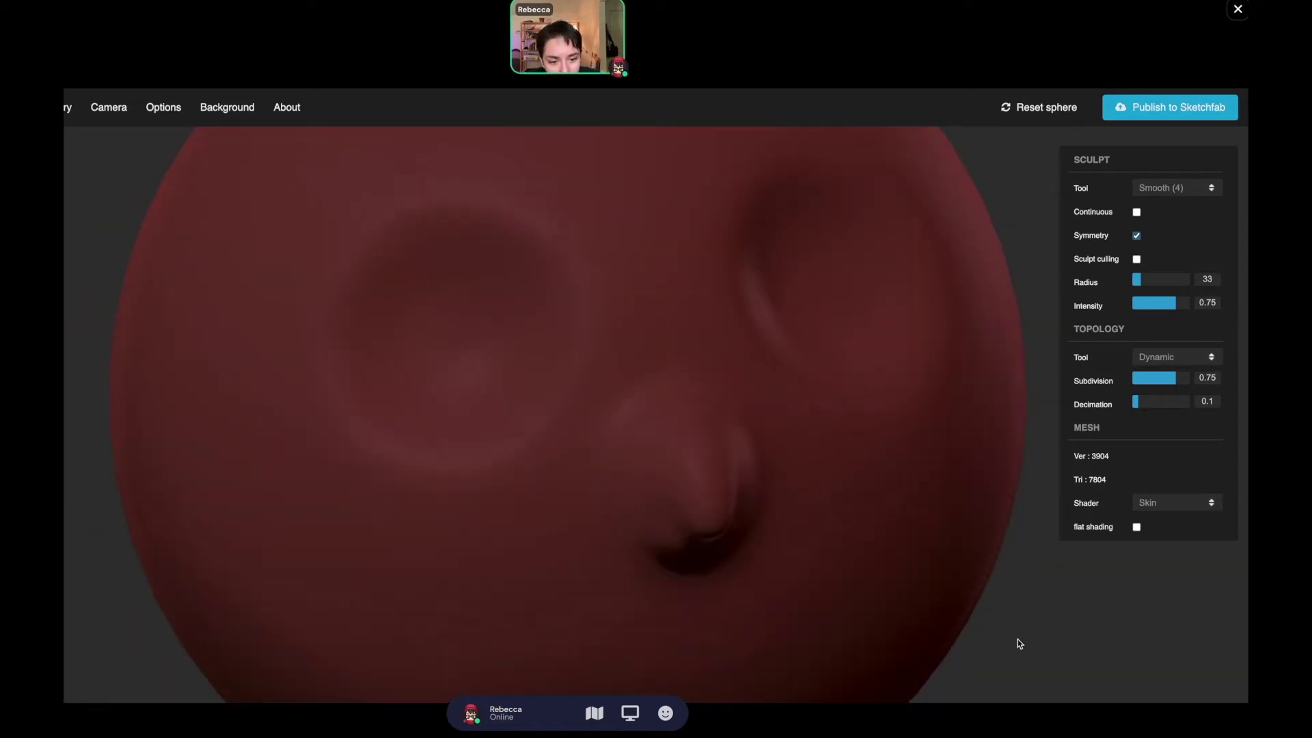
pyautogui.moveTo(1018, 639)
pyautogui.mouseDown()
pyautogui.moveTo(1011, 597)
pyautogui.moveTo(1034, 615)
pyautogui.mouseUp()
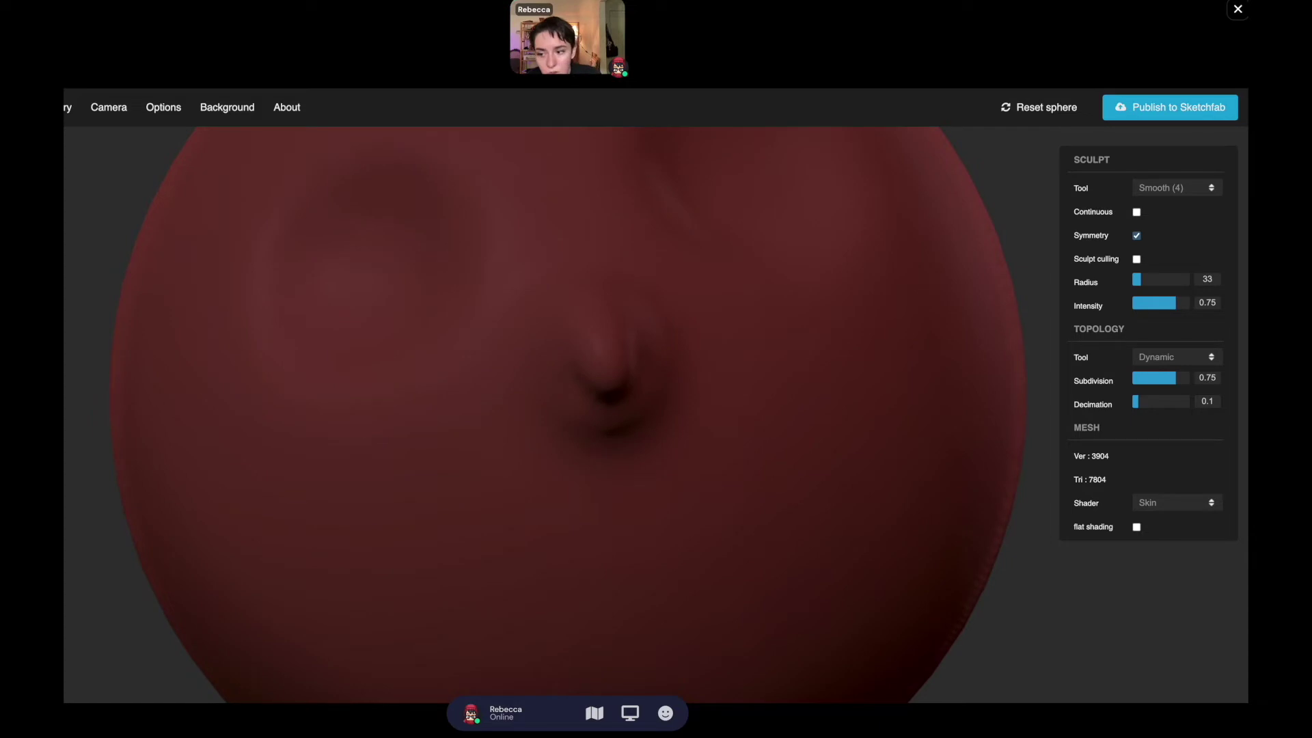
pyautogui.moveTo(96, 509); pyautogui.dragTo(175, 500)
pyautogui.scroll(1, 800, 393)
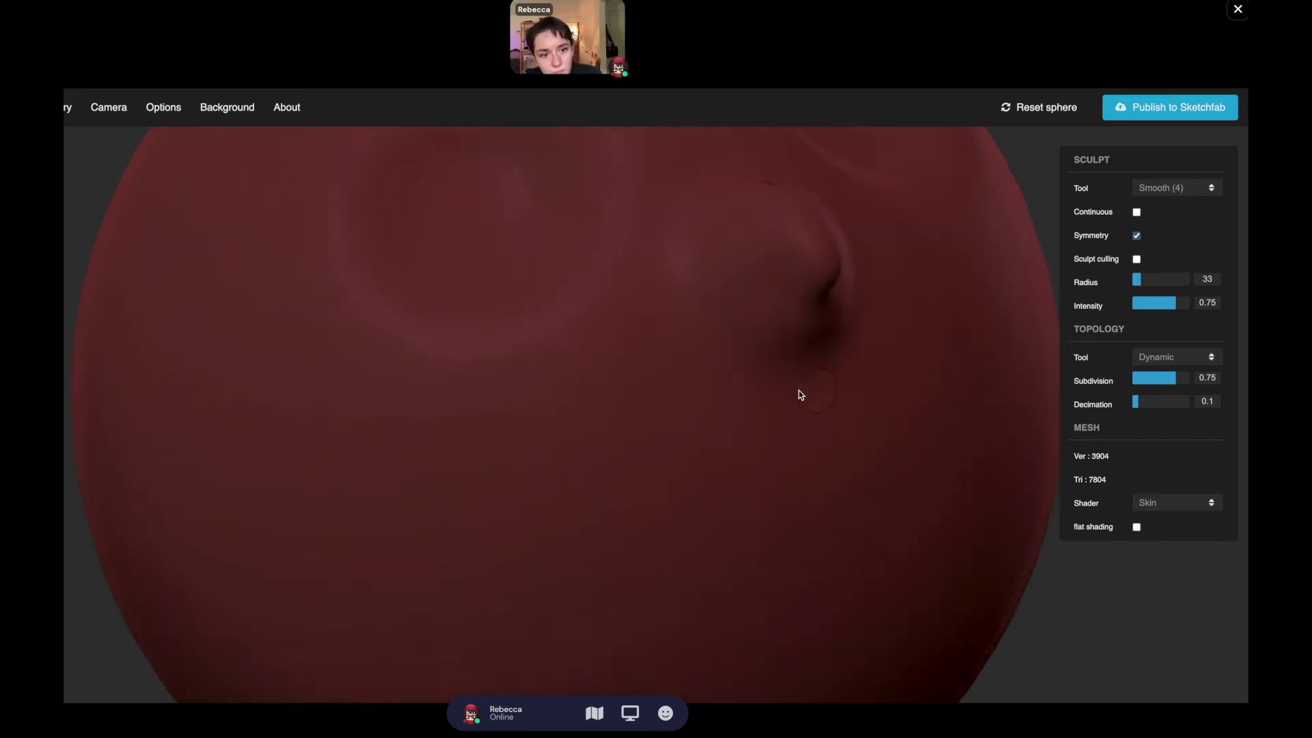
pyautogui.scroll(1, 798, 390)
pyautogui.scroll(-5, 933, 289)
pyautogui.scroll(4, 934, 288)
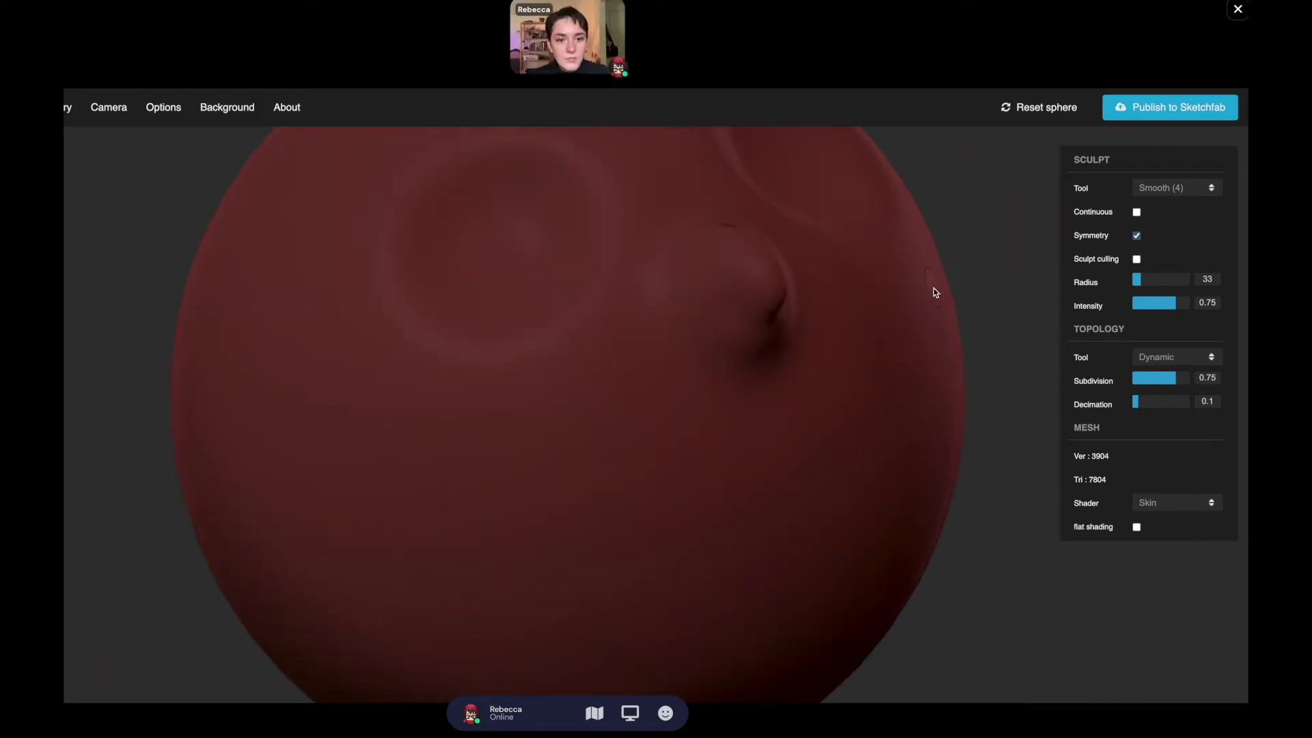
pyautogui.click(1202, 191)
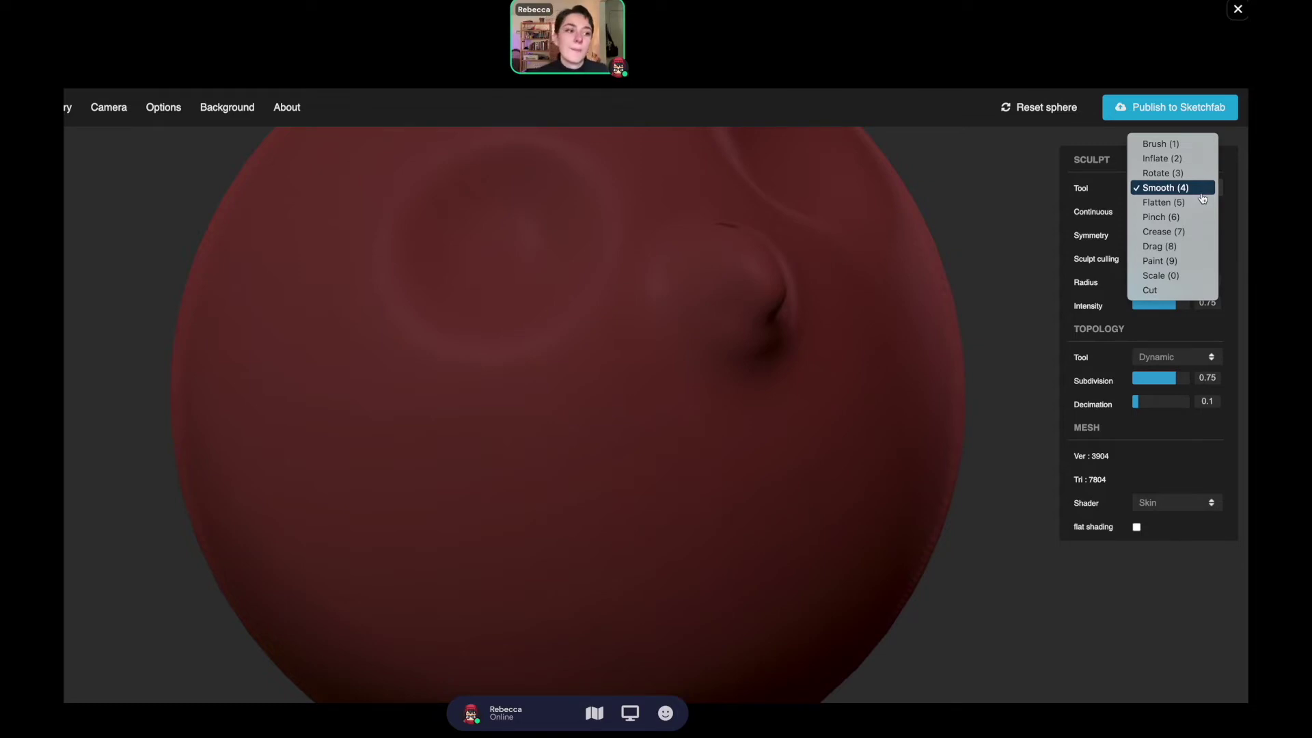
# With the clay brush set to Negative, carve creases around the beak base, orbiting between strokes.
pyautogui.click(1170, 146)
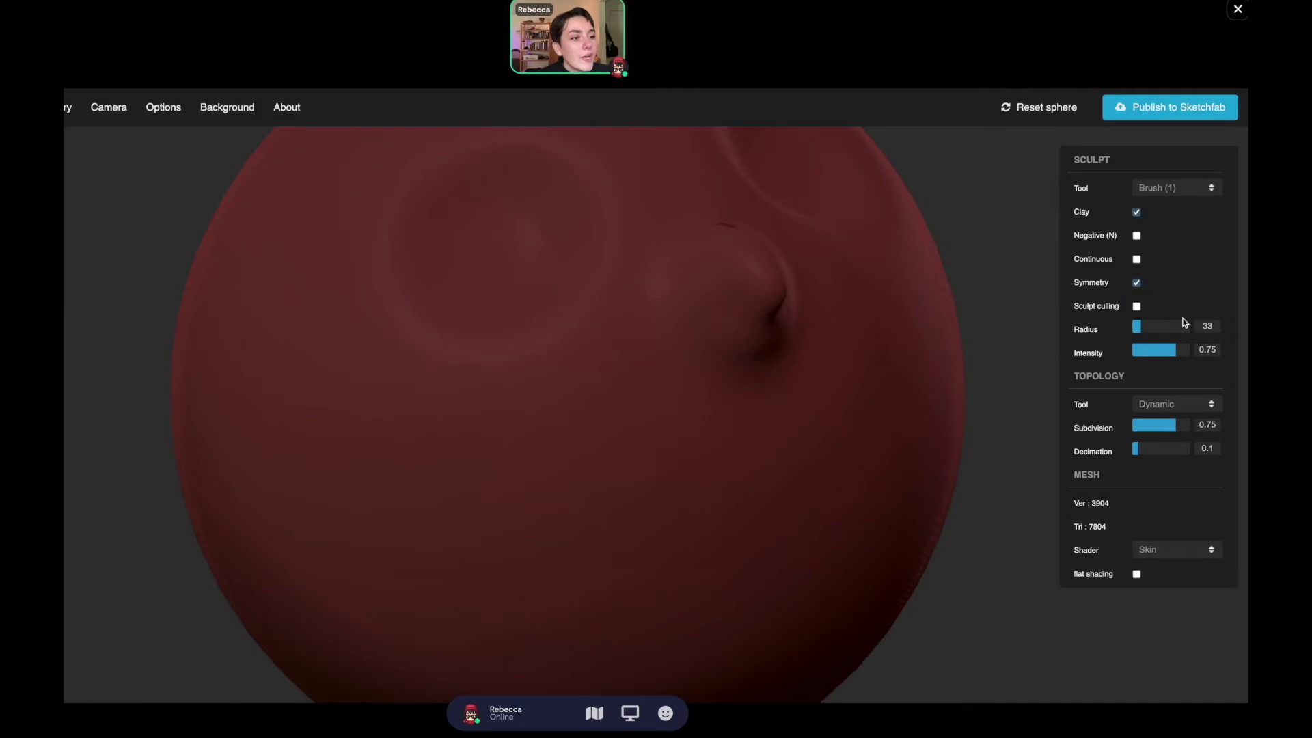
pyautogui.click(1136, 236)
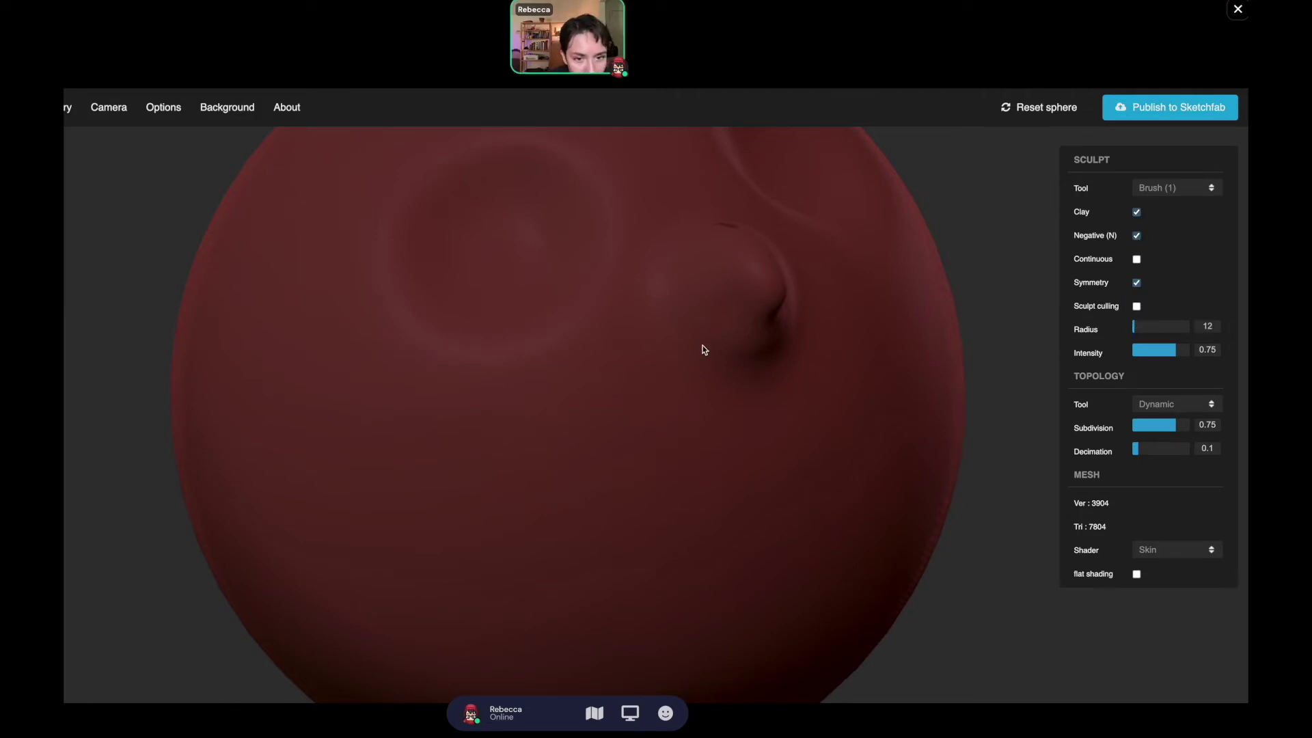
pyautogui.moveTo(764, 320)
pyautogui.mouseDown()
pyautogui.moveTo(713, 318)
pyautogui.moveTo(776, 314)
pyautogui.moveTo(714, 320)
pyautogui.mouseUp()
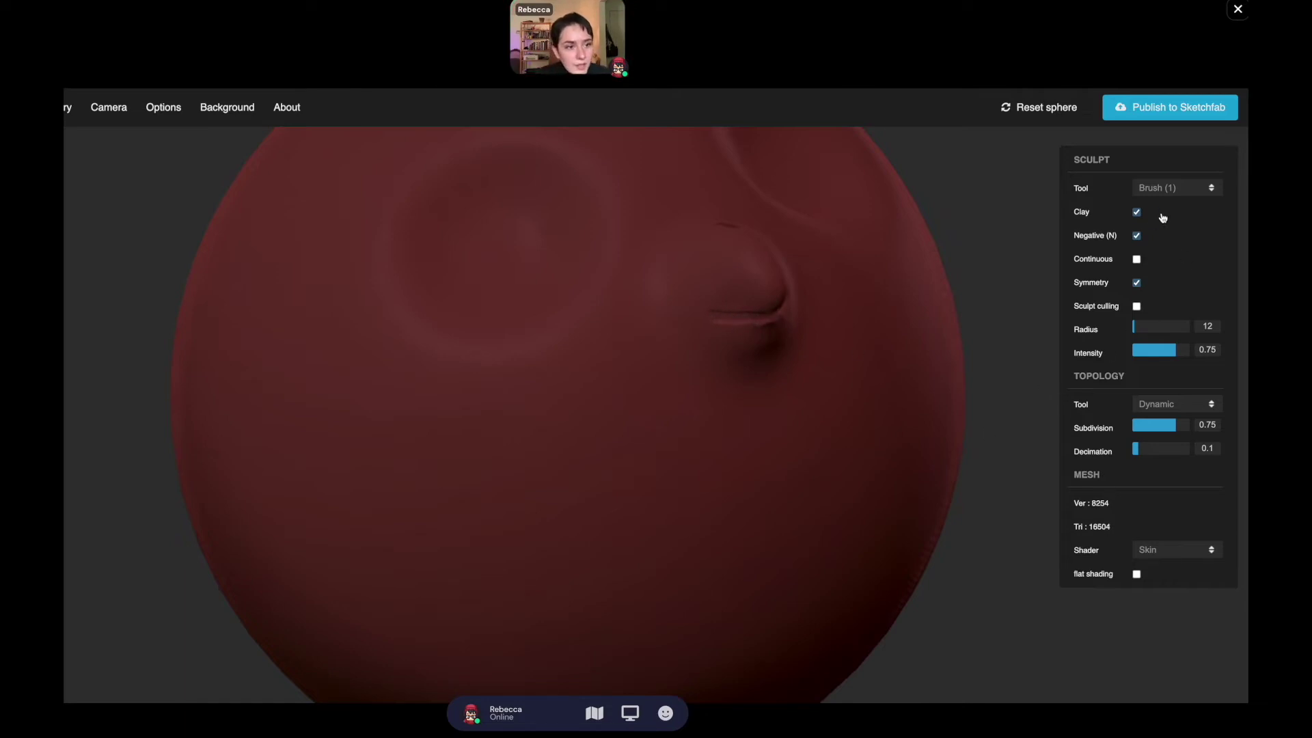
pyautogui.moveTo(719, 320)
pyautogui.mouseDown()
pyautogui.moveTo(768, 315)
pyautogui.moveTo(751, 319)
pyautogui.mouseUp()
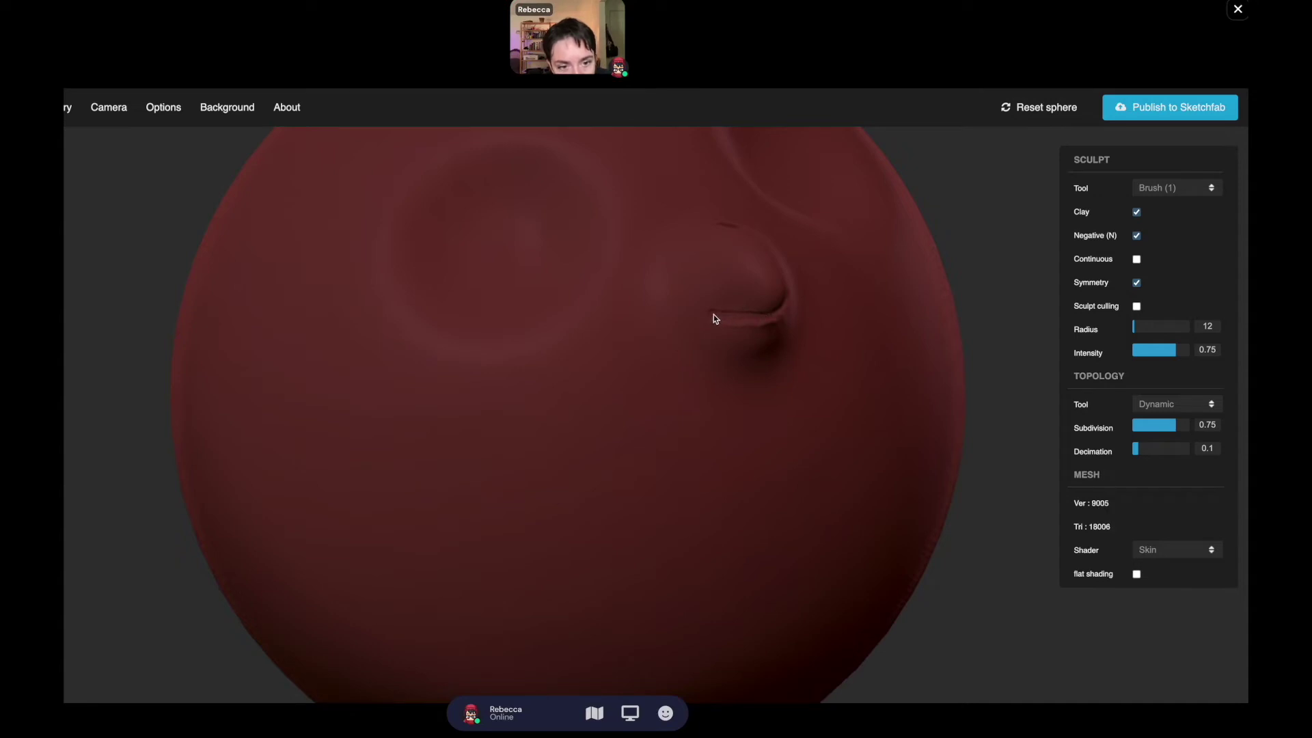
pyautogui.moveTo(1007, 367); pyautogui.dragTo(928, 440)
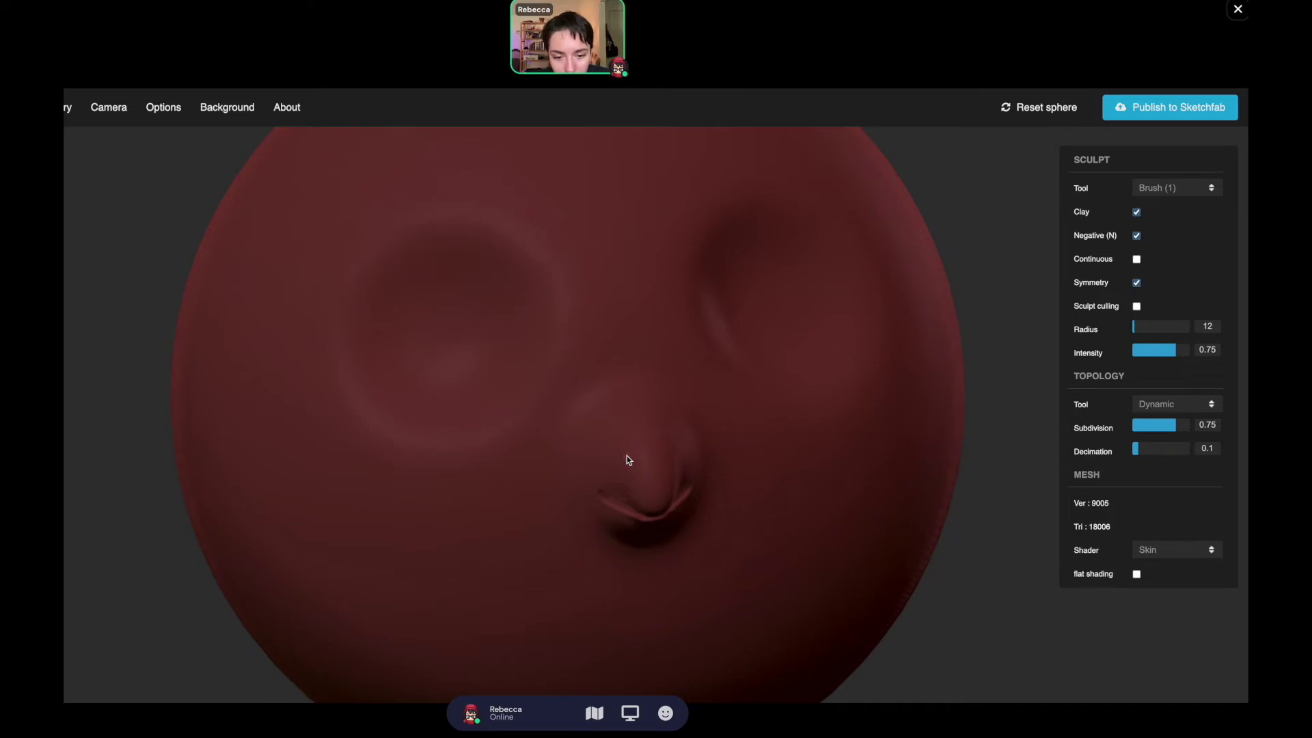
pyautogui.moveTo(626, 456); pyautogui.dragTo(627, 457)
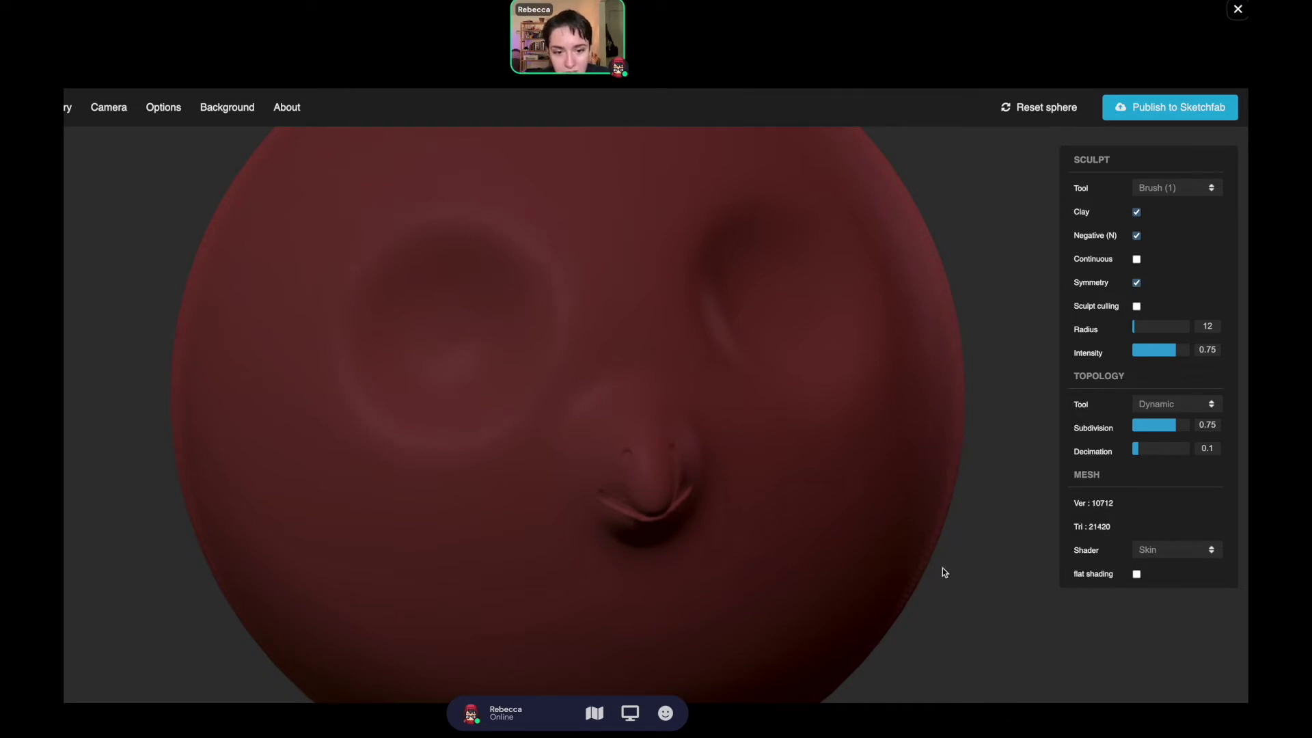
pyautogui.moveTo(943, 572)
pyautogui.mouseDown()
pyautogui.moveTo(978, 618)
pyautogui.moveTo(920, 623)
pyautogui.moveTo(954, 622)
pyautogui.mouseUp()
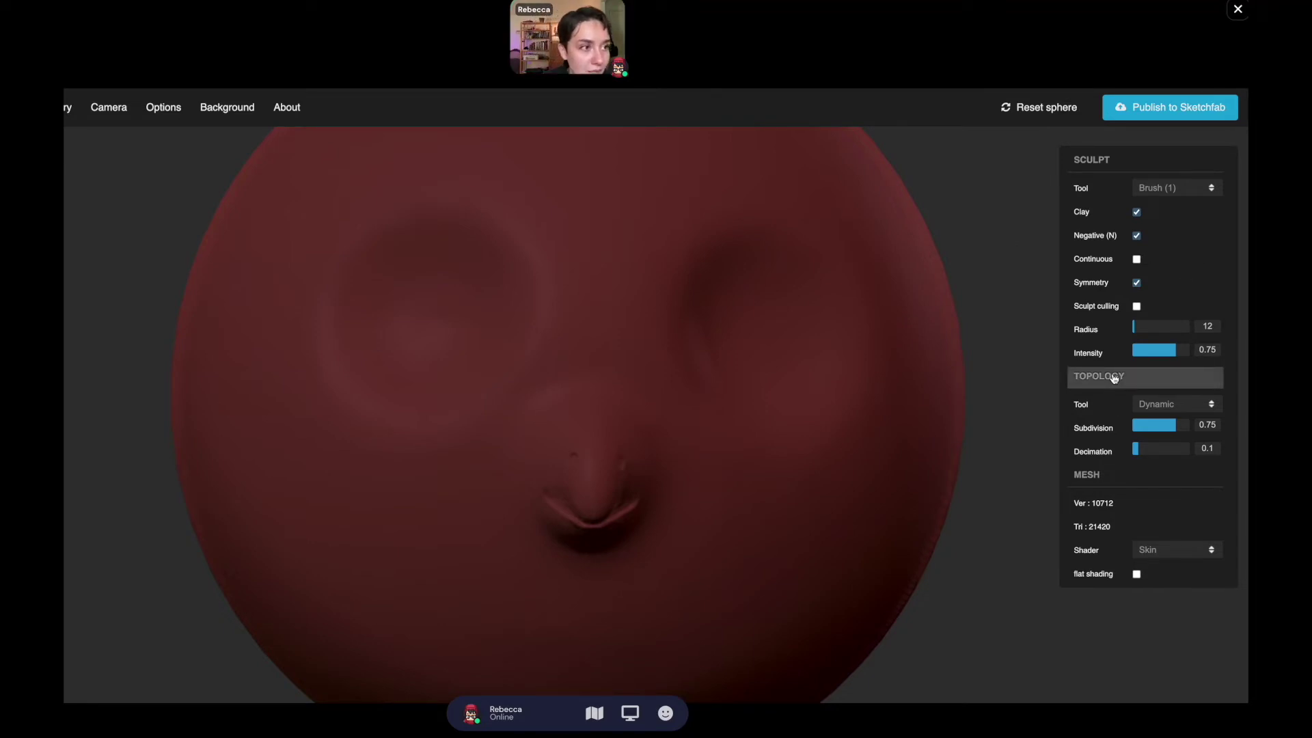
# Inflate the eye sockets into rounded eyes using Inflate with Negative off and a larger radius.
pyautogui.press('5')
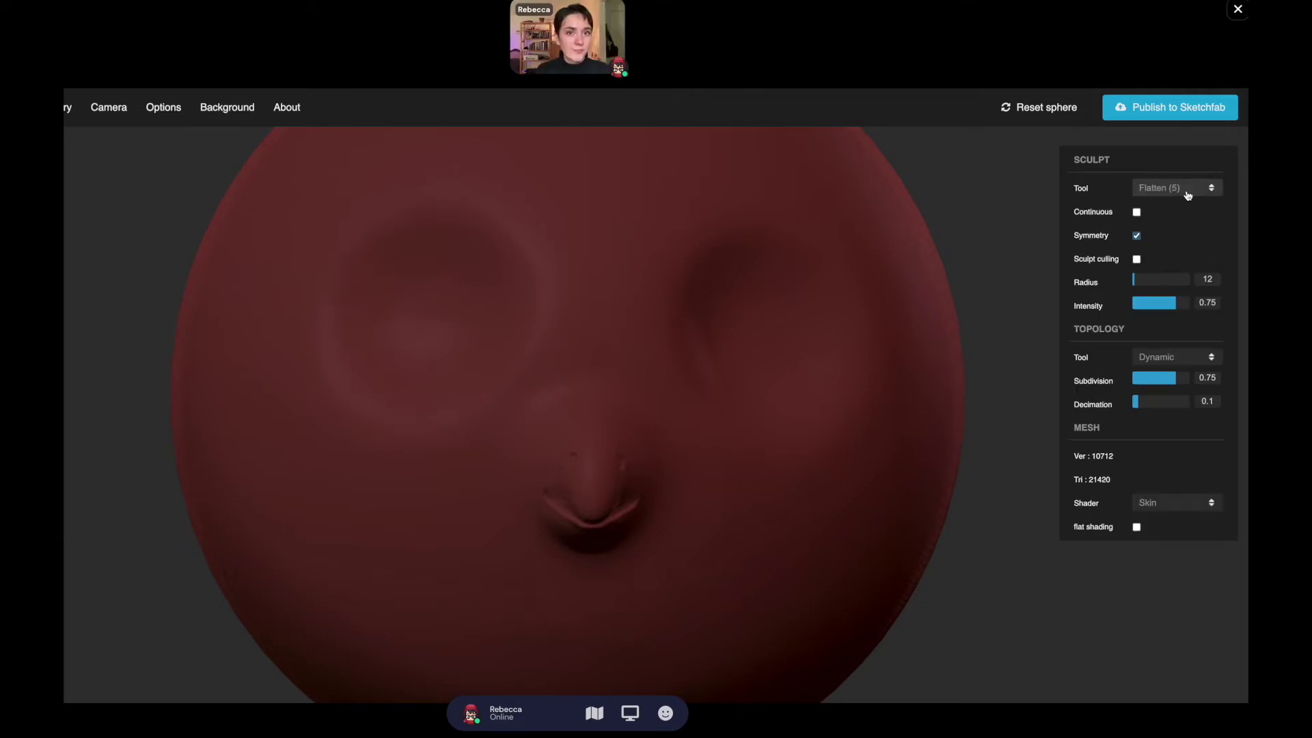
pyautogui.click(1187, 190)
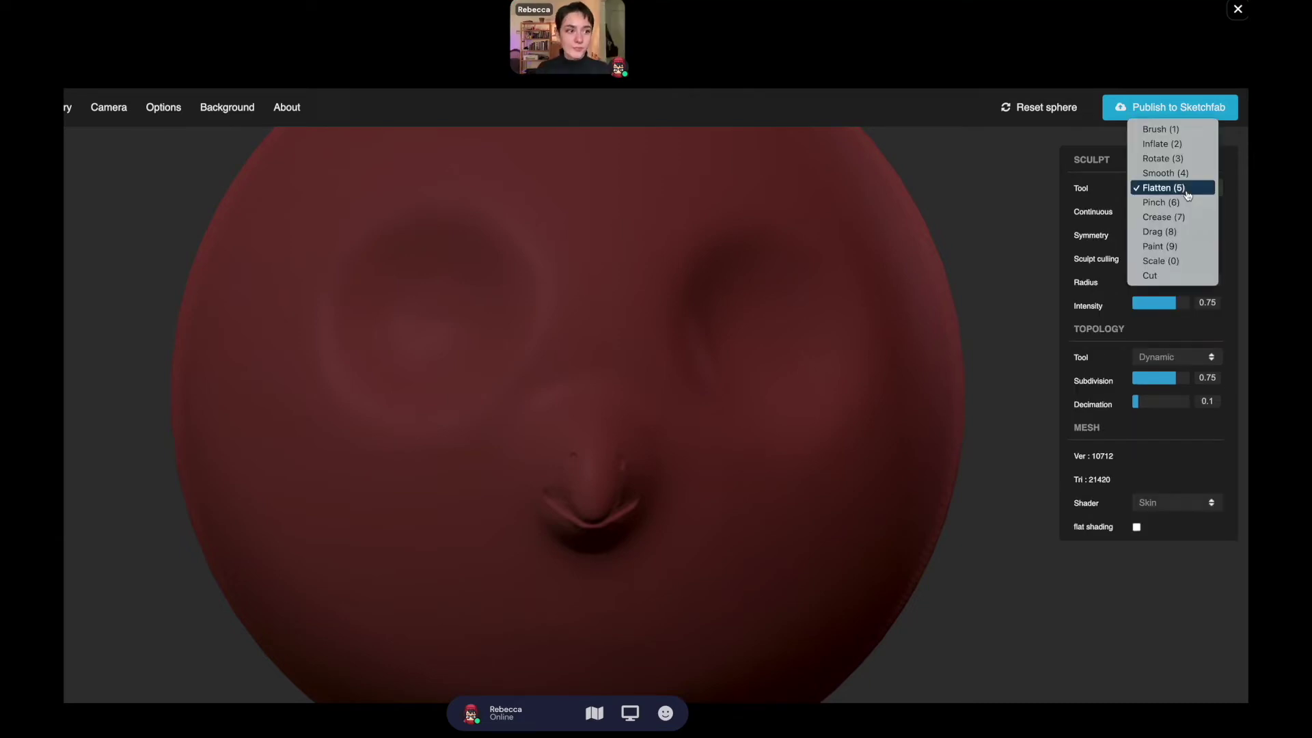
pyautogui.click(1174, 134)
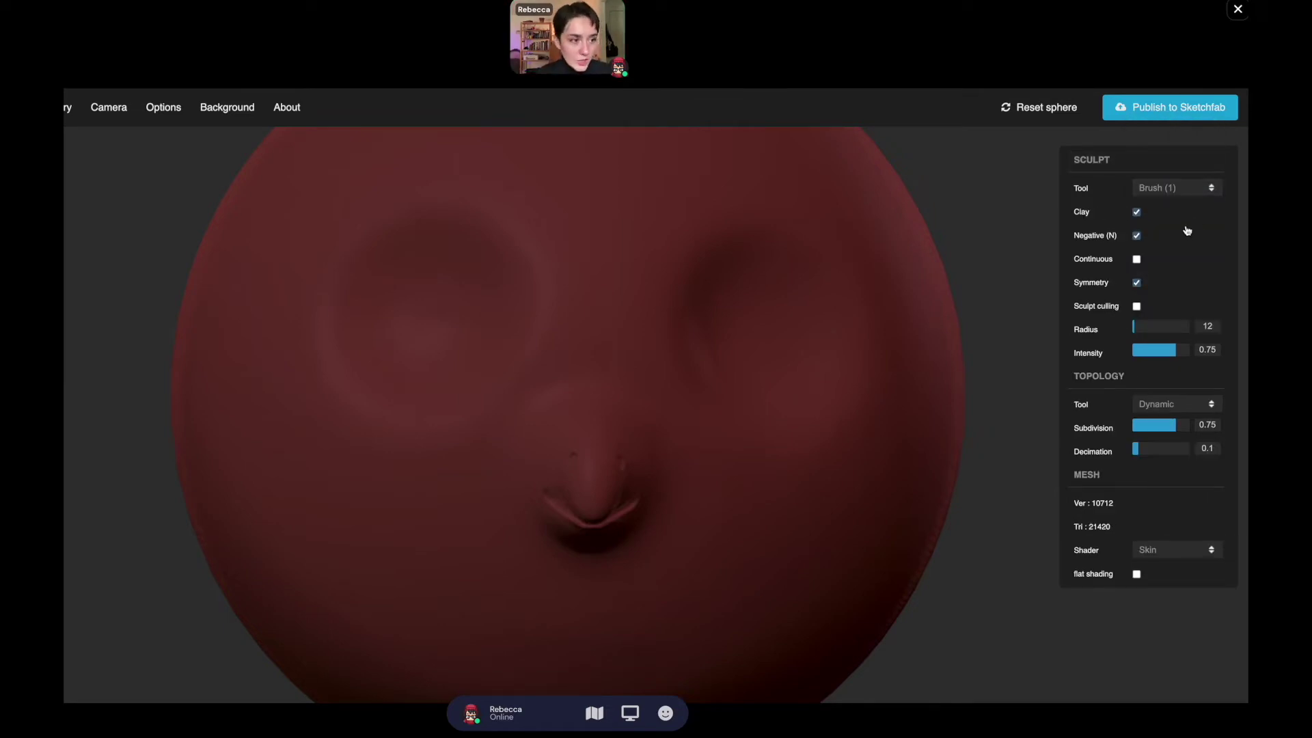
pyautogui.click(1174, 192)
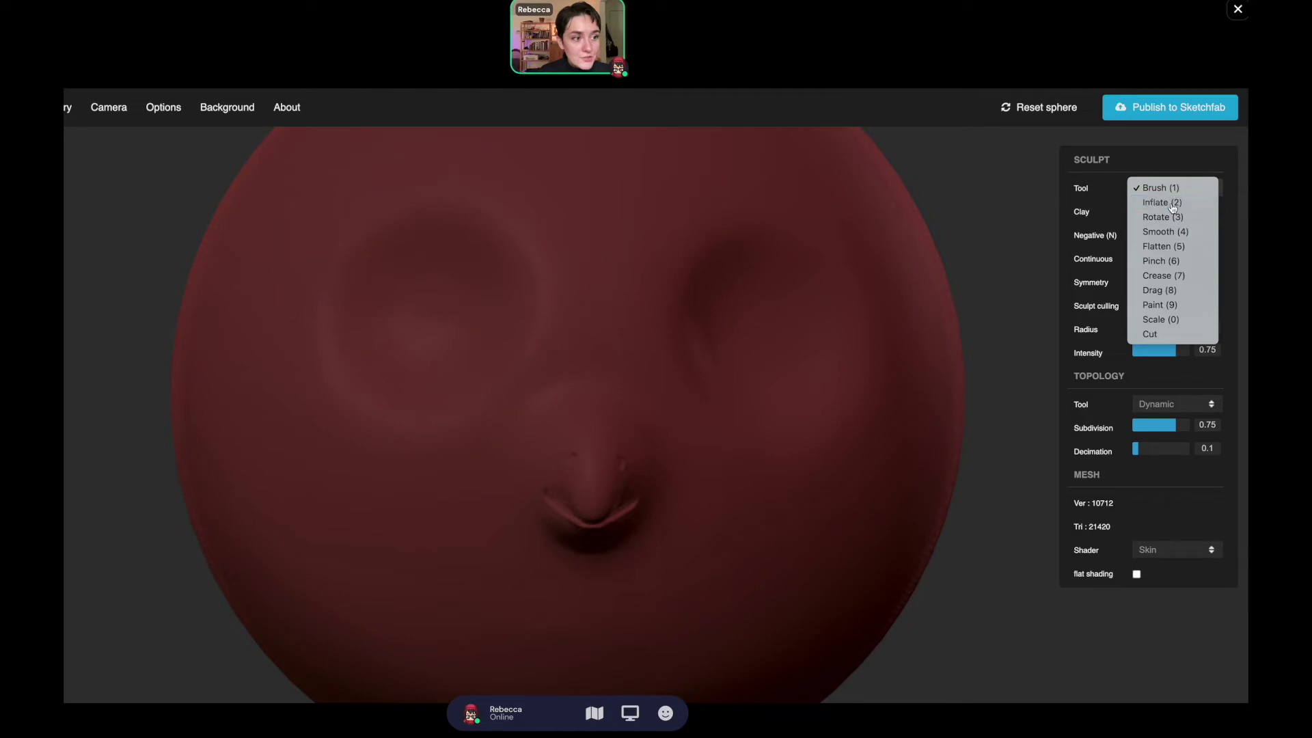
pyautogui.click(1165, 201)
pyautogui.click(1137, 213)
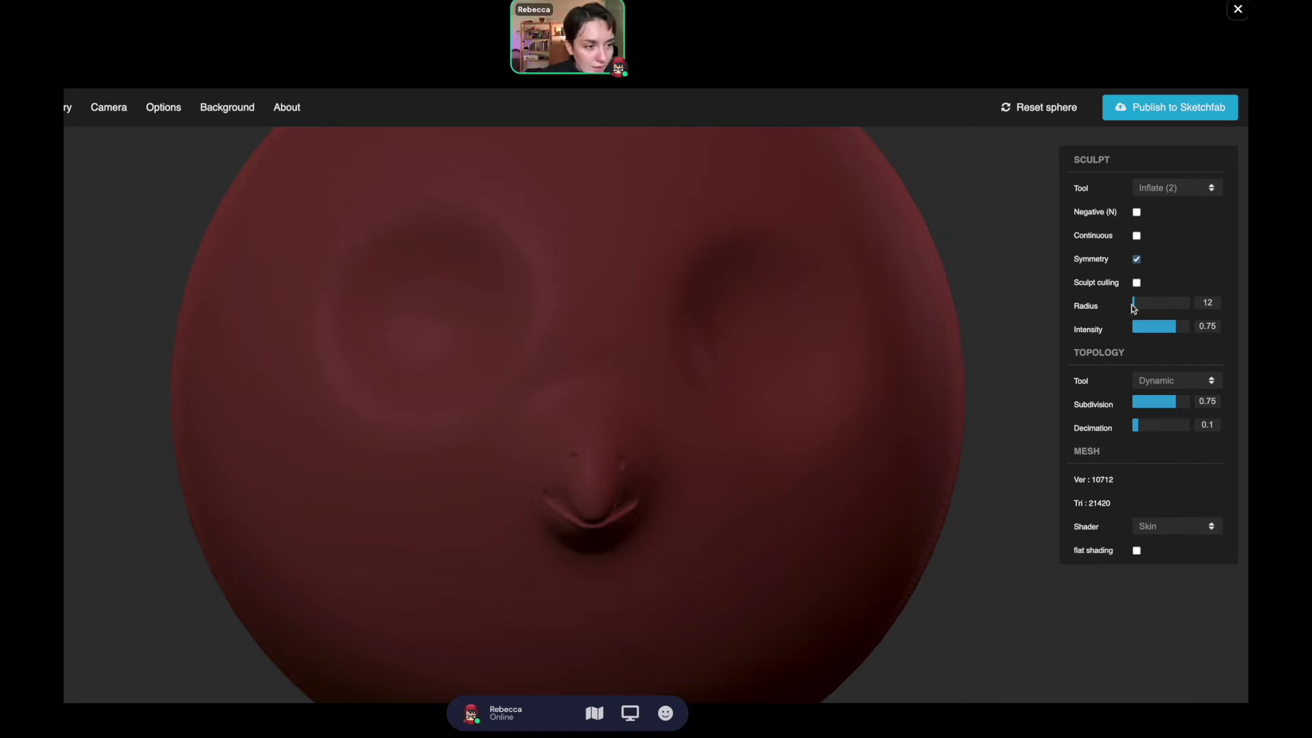
pyautogui.moveTo(1134, 305); pyautogui.dragTo(1166, 304)
pyautogui.moveTo(424, 307)
pyautogui.mouseDown()
pyautogui.moveTo(439, 325)
pyautogui.moveTo(421, 305)
pyautogui.mouseUp()
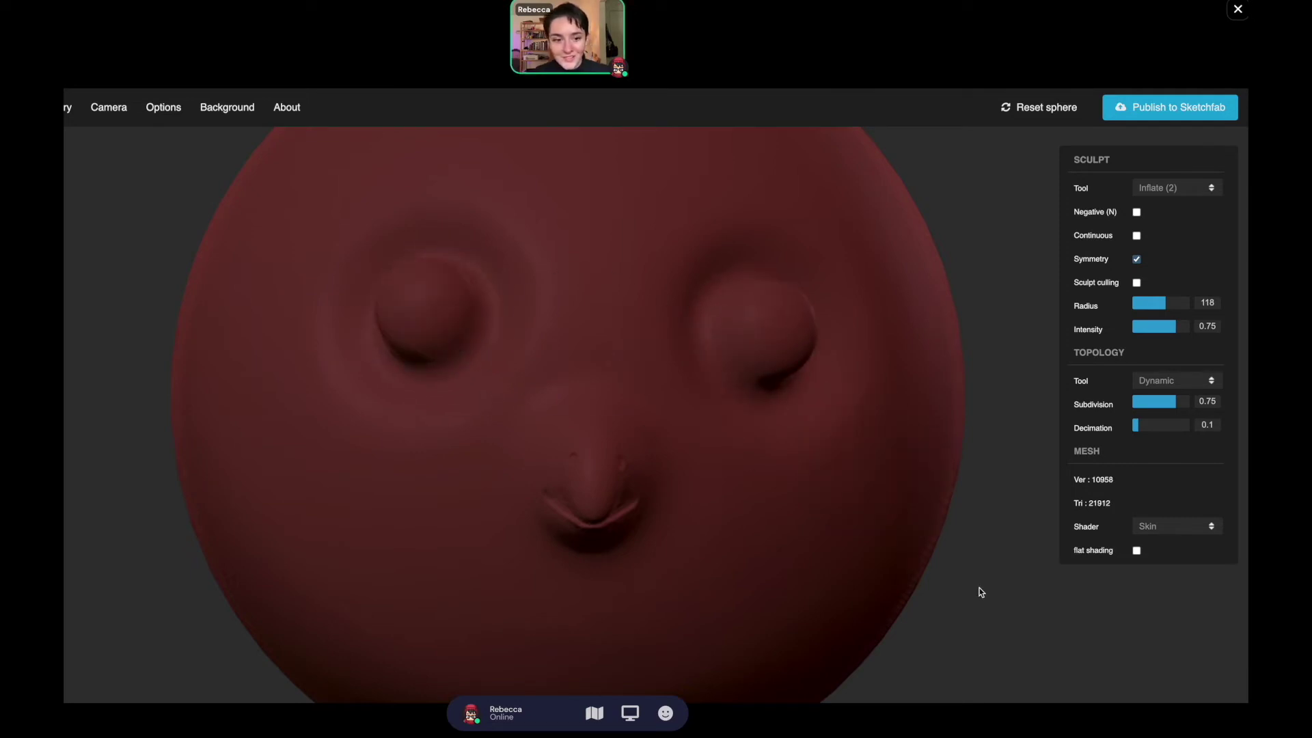
# Crease along the lower edges of the eyes with the clay brush at radius 46.
pyautogui.moveTo(1001, 591)
pyautogui.mouseDown()
pyautogui.moveTo(1060, 567)
pyautogui.moveTo(1027, 614)
pyautogui.moveTo(761, 629)
pyautogui.moveTo(1016, 618)
pyautogui.moveTo(1016, 594)
pyautogui.moveTo(978, 583)
pyautogui.mouseUp()
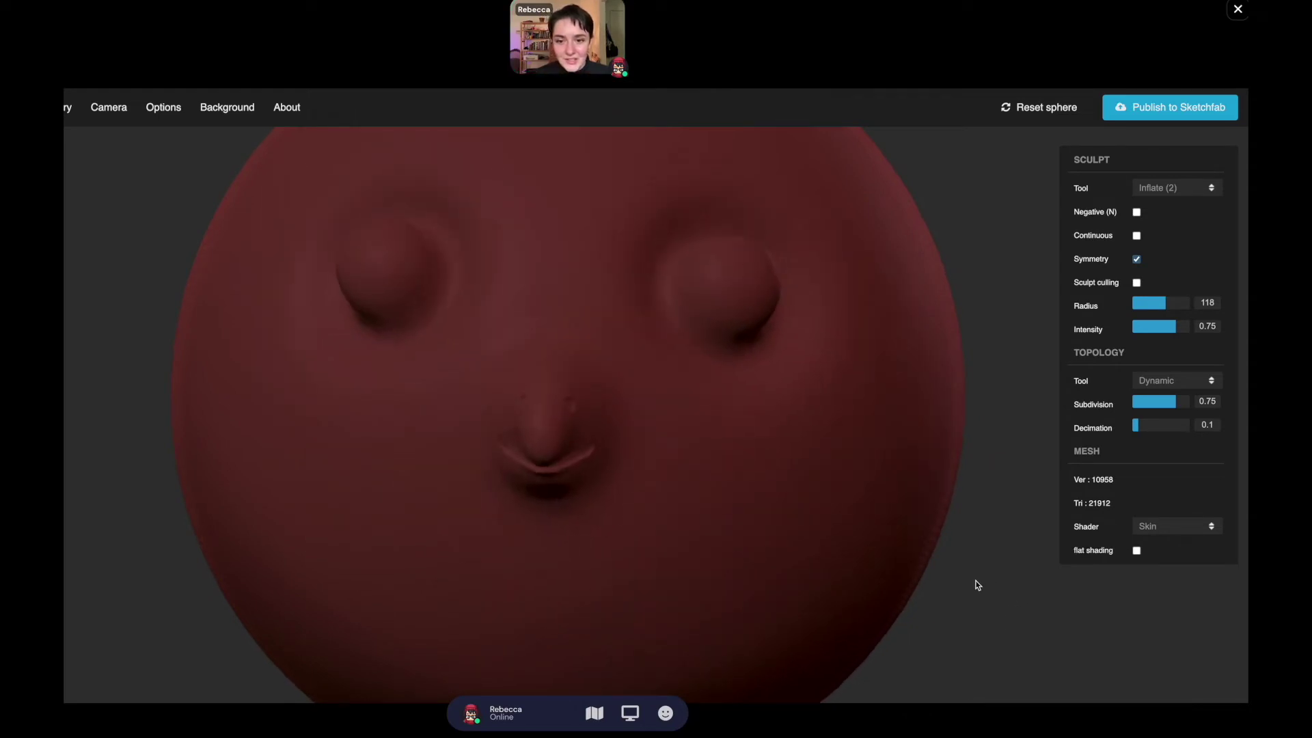
pyautogui.click(1184, 188)
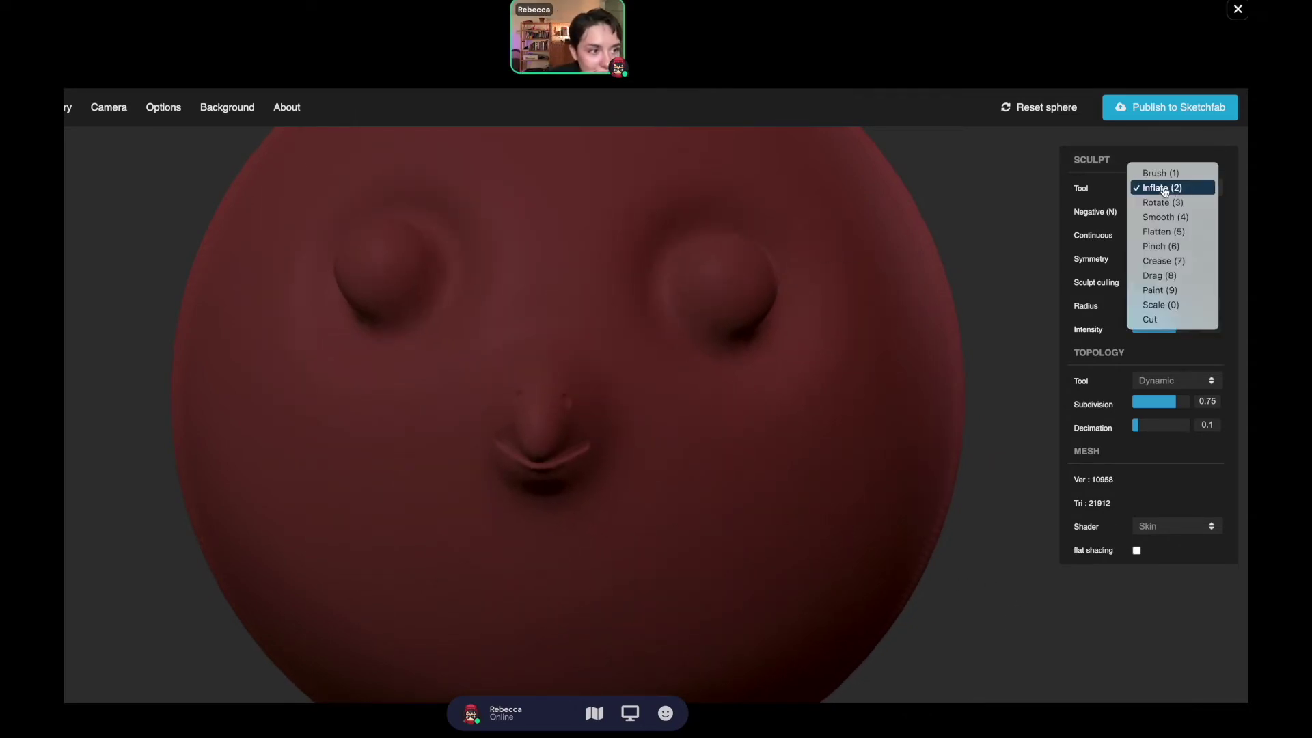
pyautogui.click(1162, 173)
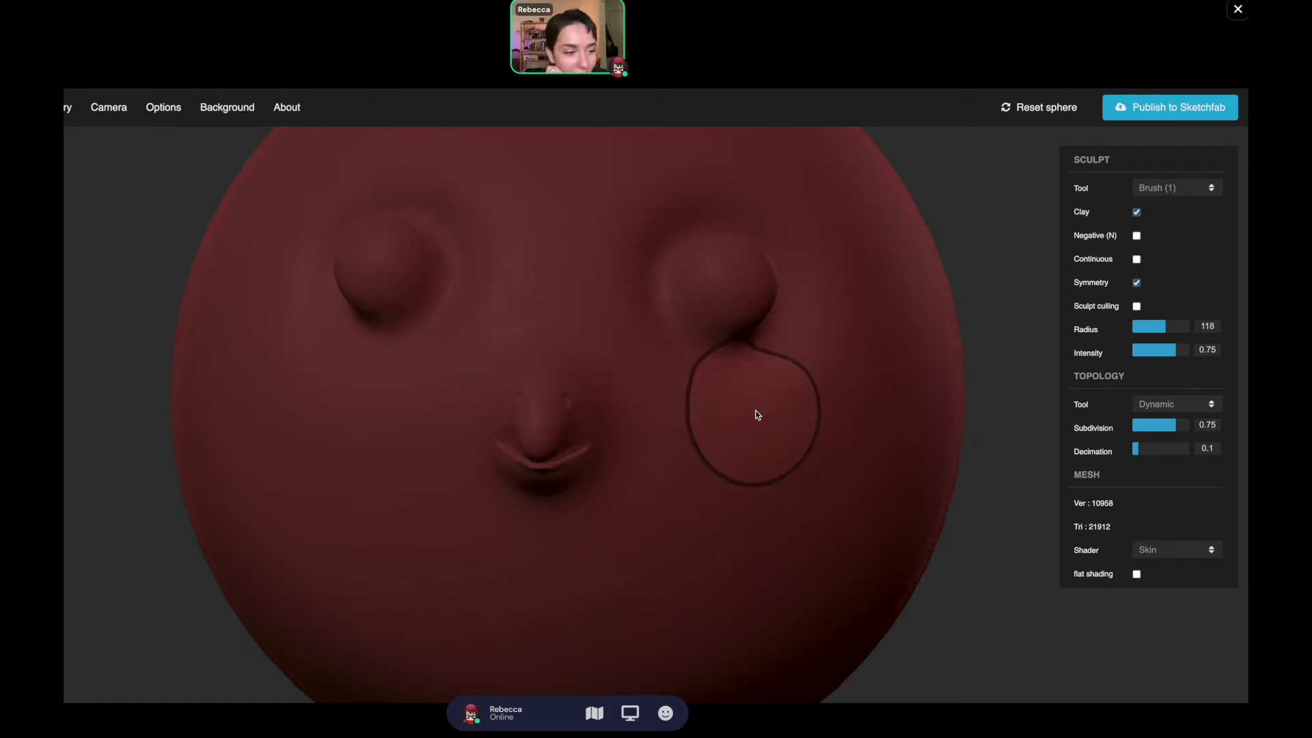
pyautogui.moveTo(1152, 329); pyautogui.dragTo(1144, 329)
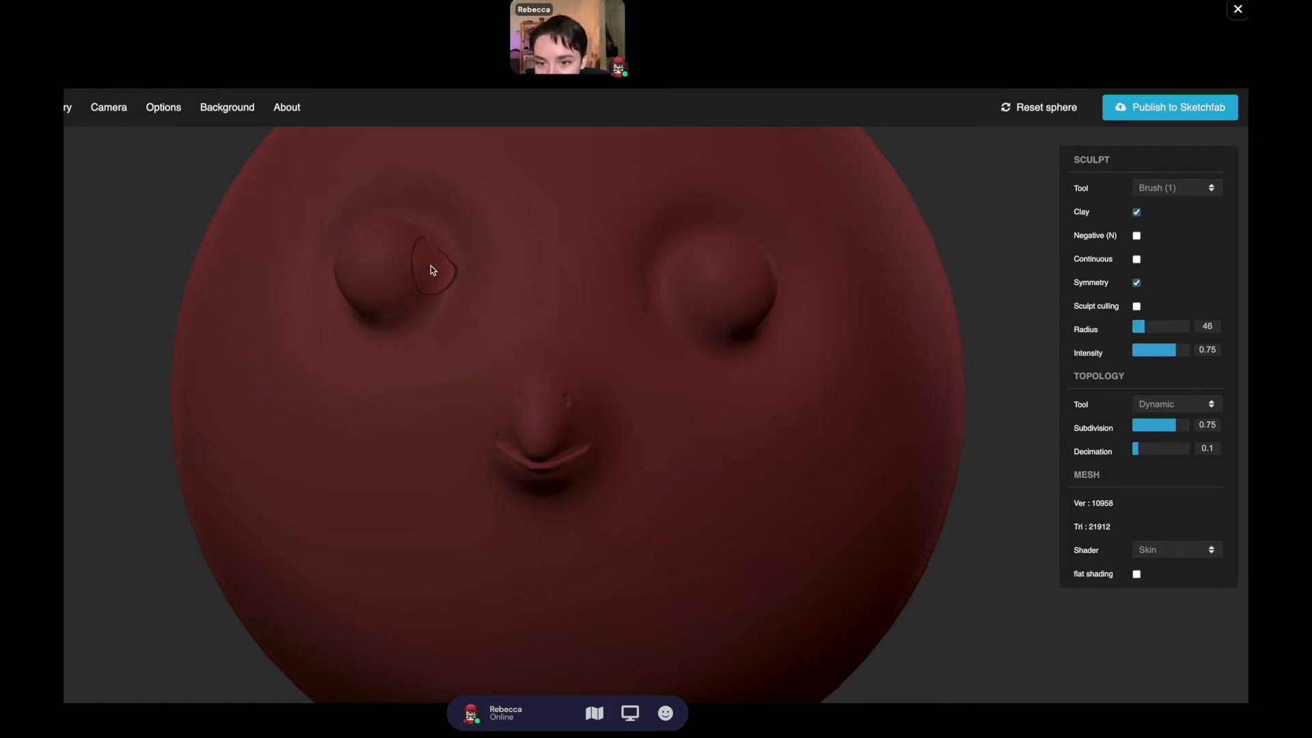
pyautogui.moveTo(430, 265)
pyautogui.mouseDown()
pyautogui.moveTo(403, 302)
pyautogui.moveTo(361, 318)
pyautogui.moveTo(416, 308)
pyautogui.mouseUp()
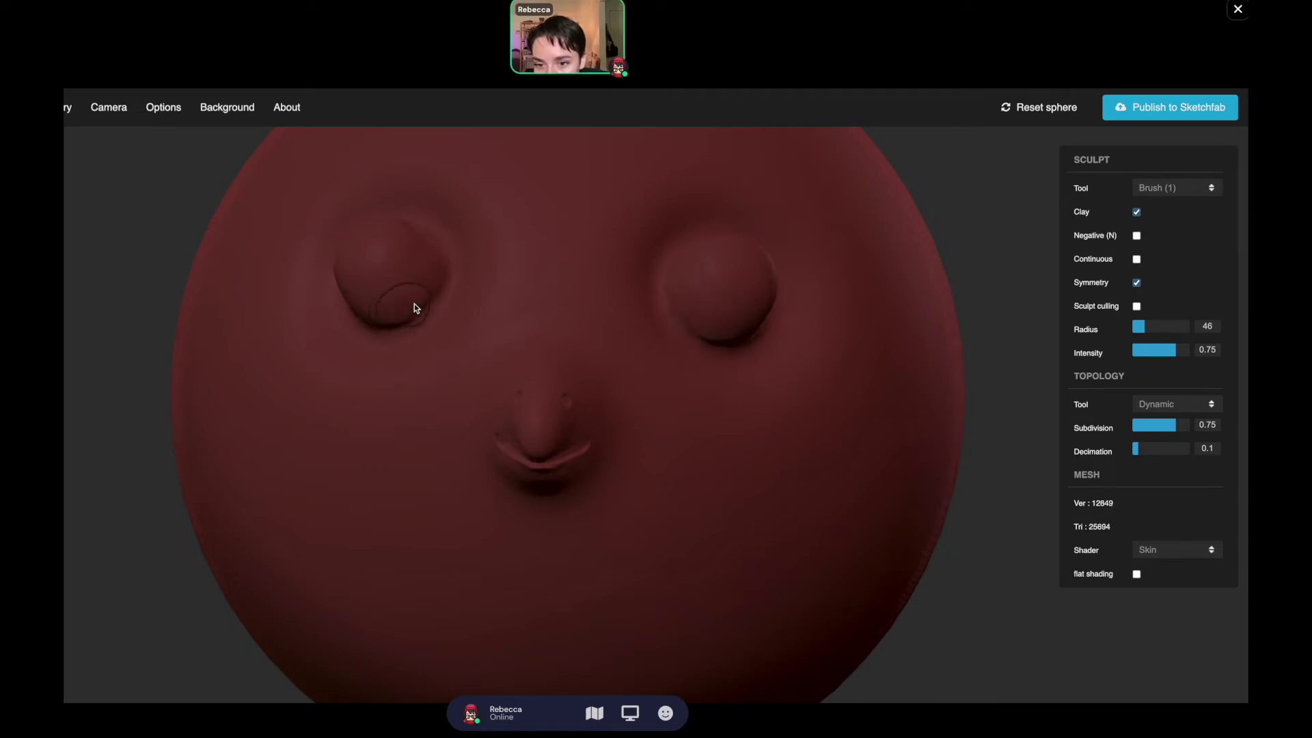
pyautogui.moveTo(432, 244); pyautogui.dragTo(188, 390)
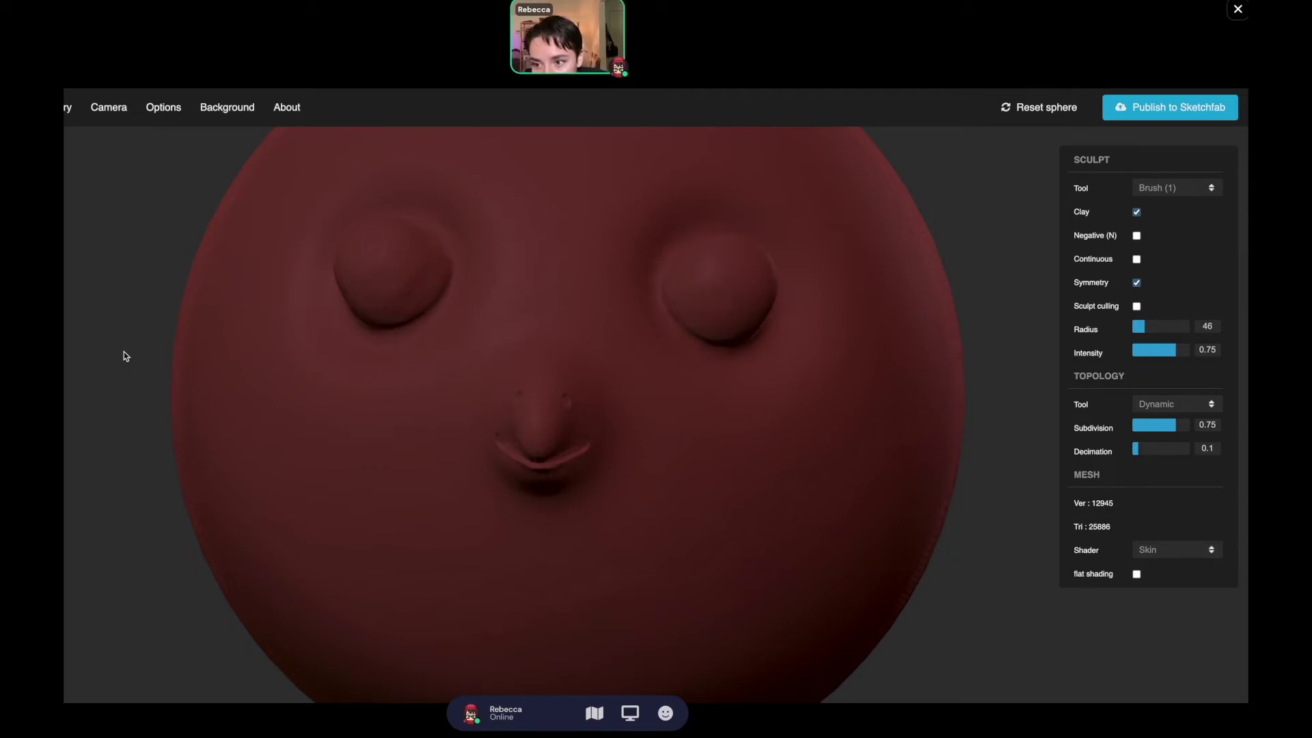
pyautogui.moveTo(124, 352)
pyautogui.mouseDown()
pyautogui.moveTo(135, 379)
pyautogui.moveTo(238, 429)
pyautogui.moveTo(383, 430)
pyautogui.mouseUp()
pyautogui.moveTo(632, 393)
pyautogui.mouseDown()
pyautogui.moveTo(659, 417)
pyautogui.moveTo(644, 429)
pyautogui.moveTo(671, 392)
pyautogui.moveTo(649, 419)
pyautogui.moveTo(697, 395)
pyautogui.moveTo(711, 410)
pyautogui.mouseUp()
# Undo the eye bulges three times and sculpt a raised ring around each eye socket.
pyautogui.moveTo(65, 116)
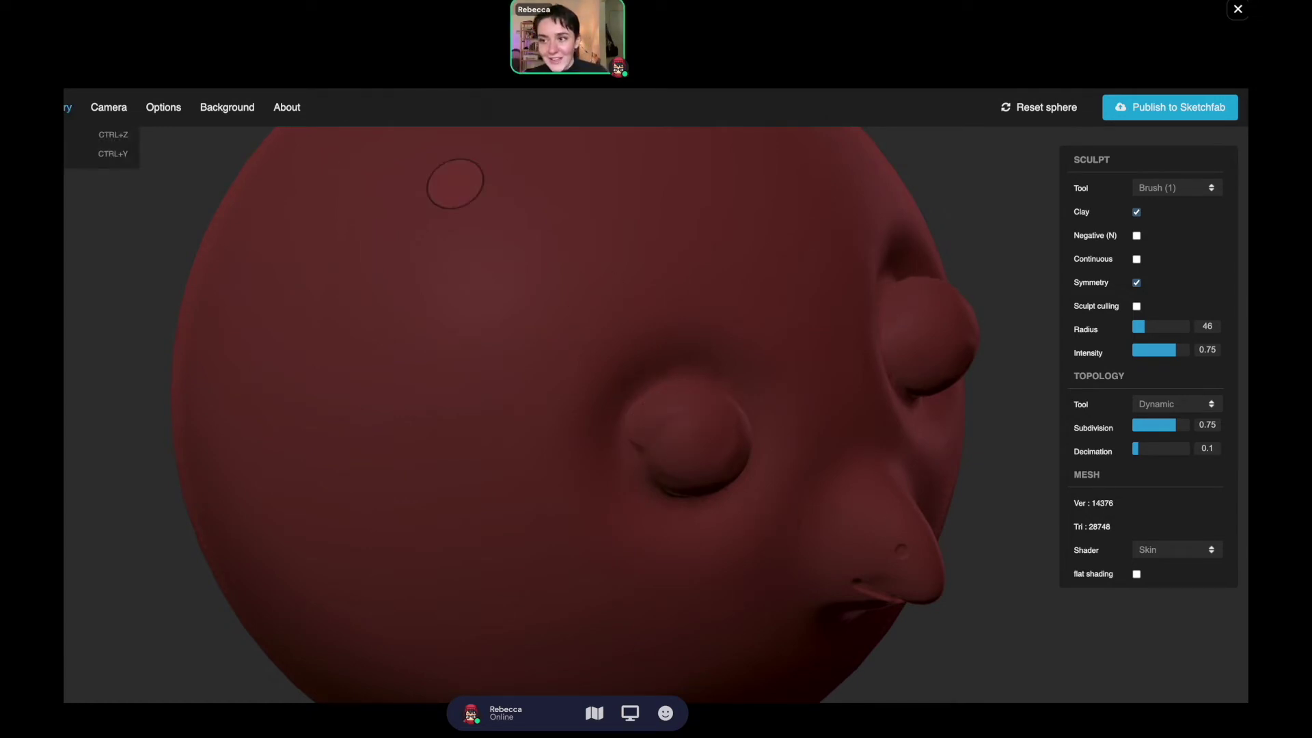
pyautogui.click(113, 135)
pyautogui.click(112, 135)
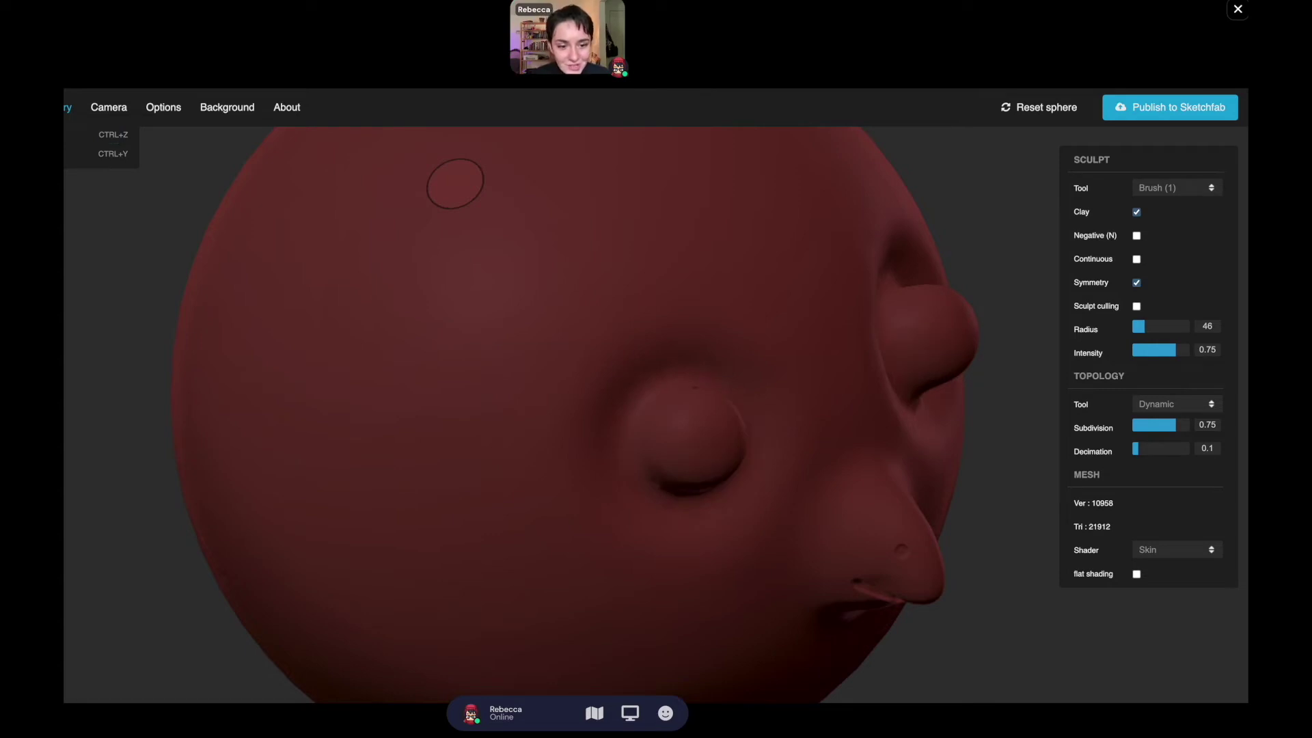
pyautogui.hotkey('ctrl', 'z')
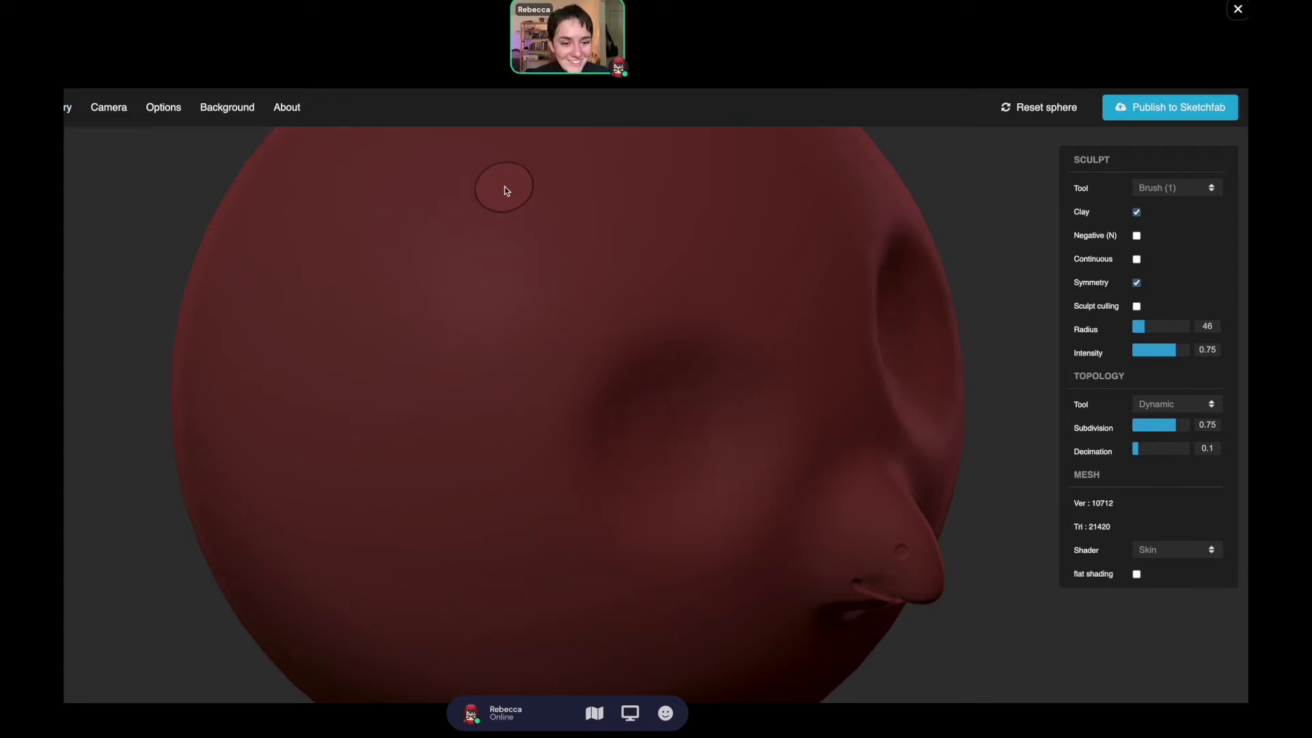
pyautogui.moveTo(997, 544)
pyautogui.mouseDown()
pyautogui.moveTo(1004, 492)
pyautogui.moveTo(908, 498)
pyautogui.moveTo(811, 457)
pyautogui.moveTo(789, 470)
pyautogui.moveTo(752, 460)
pyautogui.mouseUp()
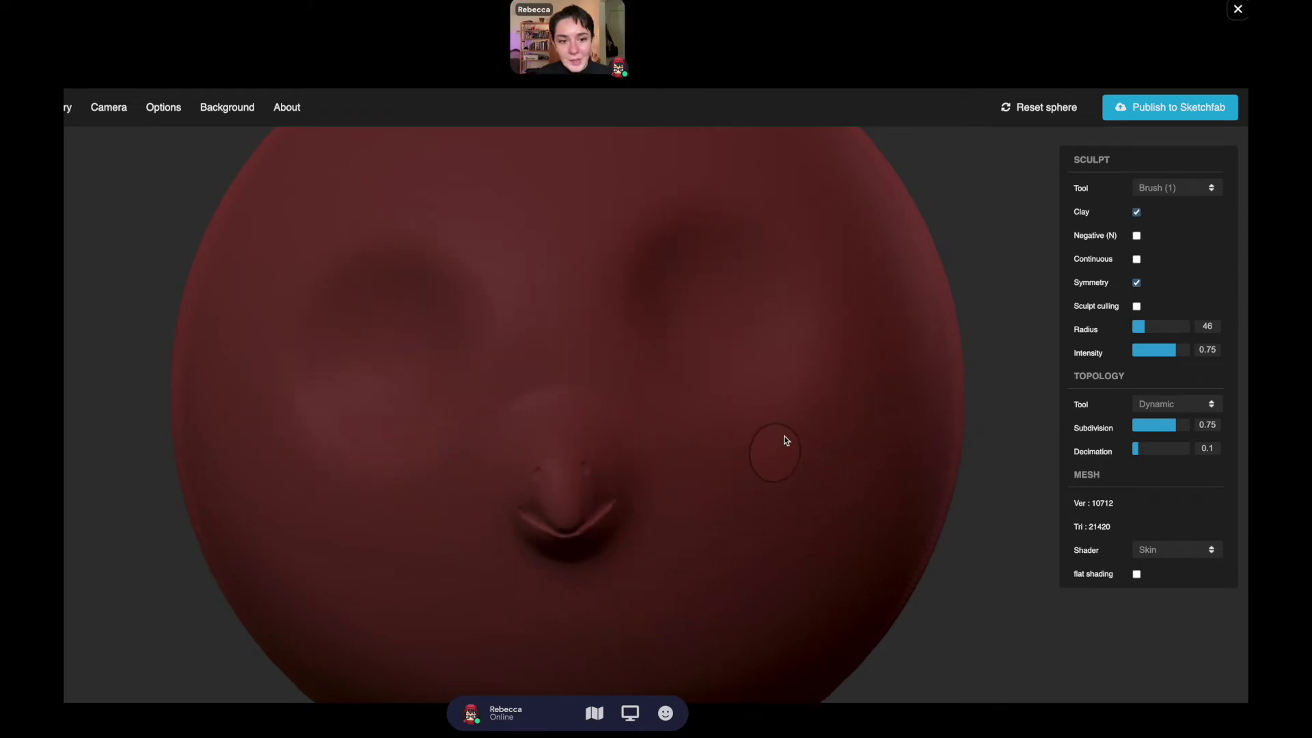
pyautogui.moveTo(388, 319)
pyautogui.mouseDown()
pyautogui.moveTo(420, 331)
pyautogui.moveTo(425, 364)
pyautogui.moveTo(393, 390)
pyautogui.moveTo(357, 375)
pyautogui.moveTo(360, 337)
pyautogui.moveTo(395, 329)
pyautogui.moveTo(395, 365)
pyautogui.moveTo(360, 348)
pyautogui.moveTo(397, 341)
pyautogui.moveTo(366, 368)
pyautogui.moveTo(353, 348)
pyautogui.moveTo(368, 329)
pyautogui.moveTo(406, 330)
pyautogui.moveTo(409, 369)
pyautogui.moveTo(349, 374)
pyautogui.moveTo(358, 336)
pyautogui.moveTo(394, 322)
pyautogui.moveTo(412, 332)
pyautogui.moveTo(413, 388)
pyautogui.moveTo(356, 389)
pyautogui.moveTo(370, 361)
pyautogui.moveTo(401, 365)
pyautogui.moveTo(362, 378)
pyautogui.moveTo(389, 341)
pyautogui.moveTo(419, 343)
pyautogui.moveTo(377, 393)
pyautogui.moveTo(353, 372)
pyautogui.moveTo(355, 346)
pyautogui.moveTo(383, 332)
pyautogui.moveTo(381, 360)
pyautogui.mouseUp()
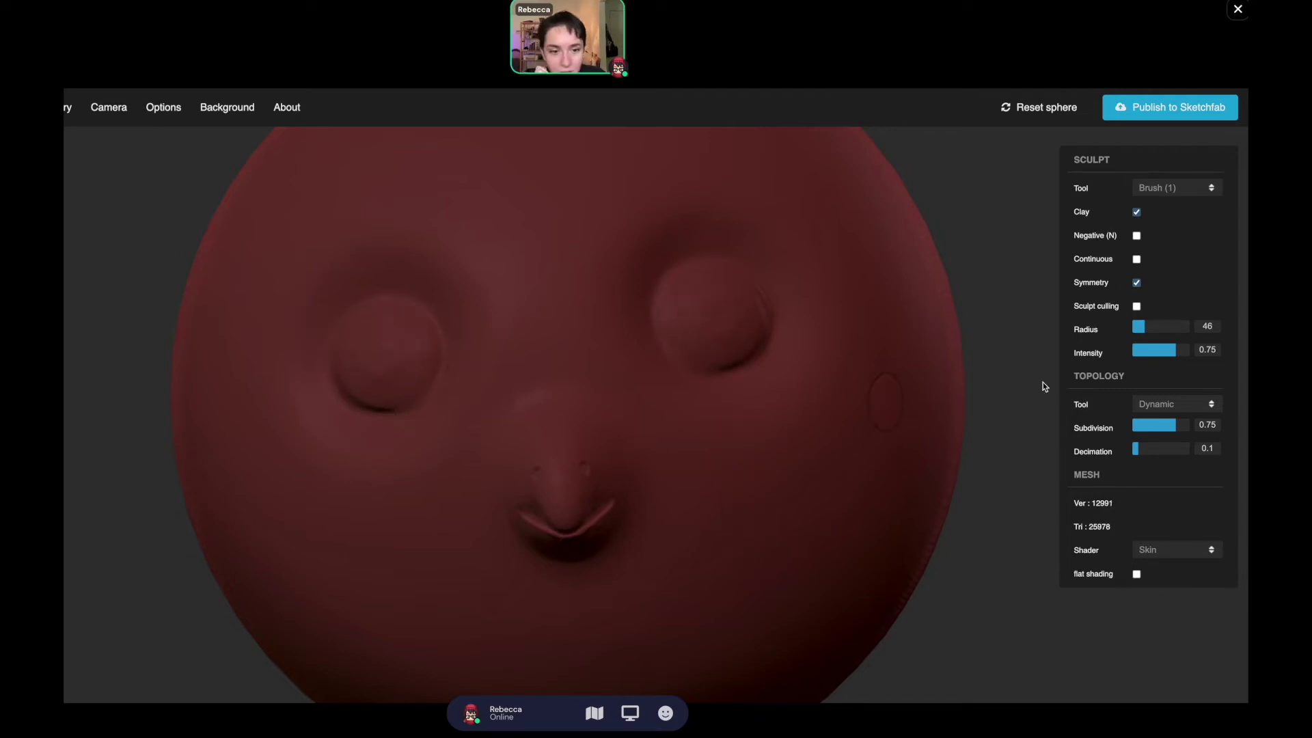
# Smooth the clay over the eyes with the Smooth tool, then orbit and zoom to inspect.
pyautogui.click(1186, 189)
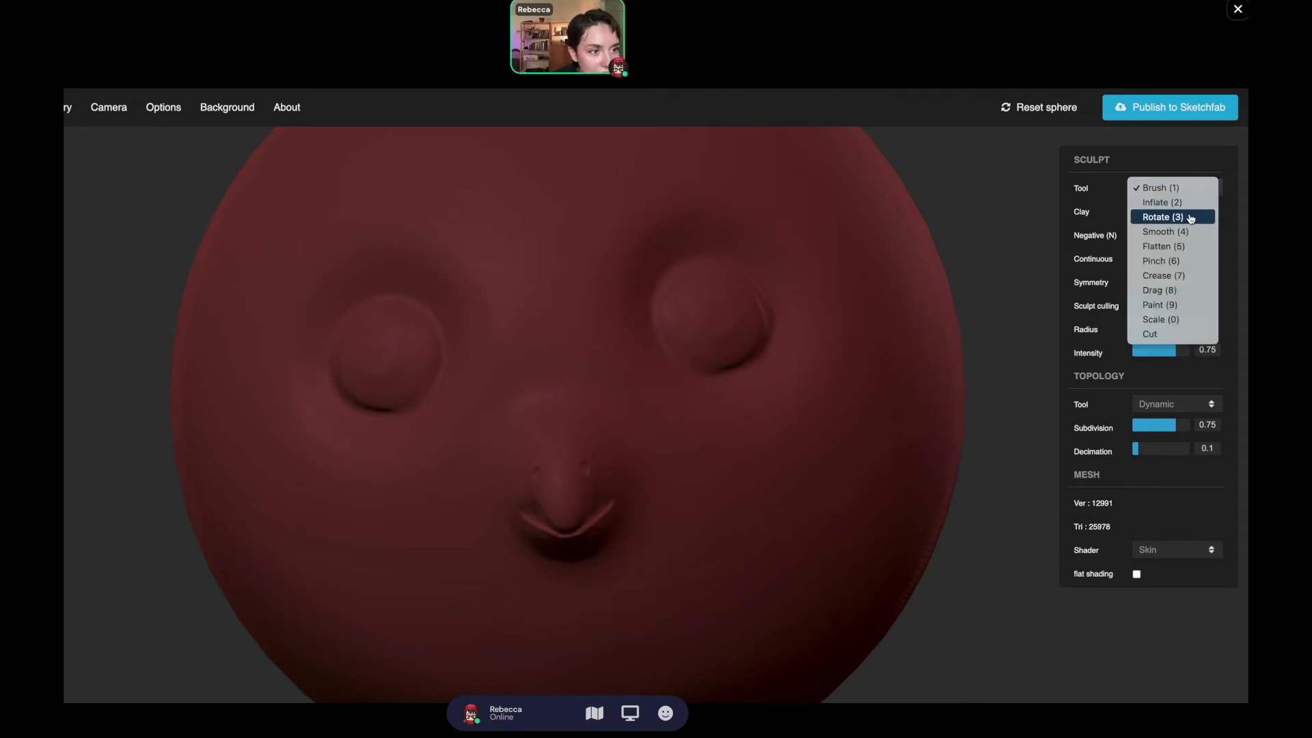
pyautogui.click(1177, 235)
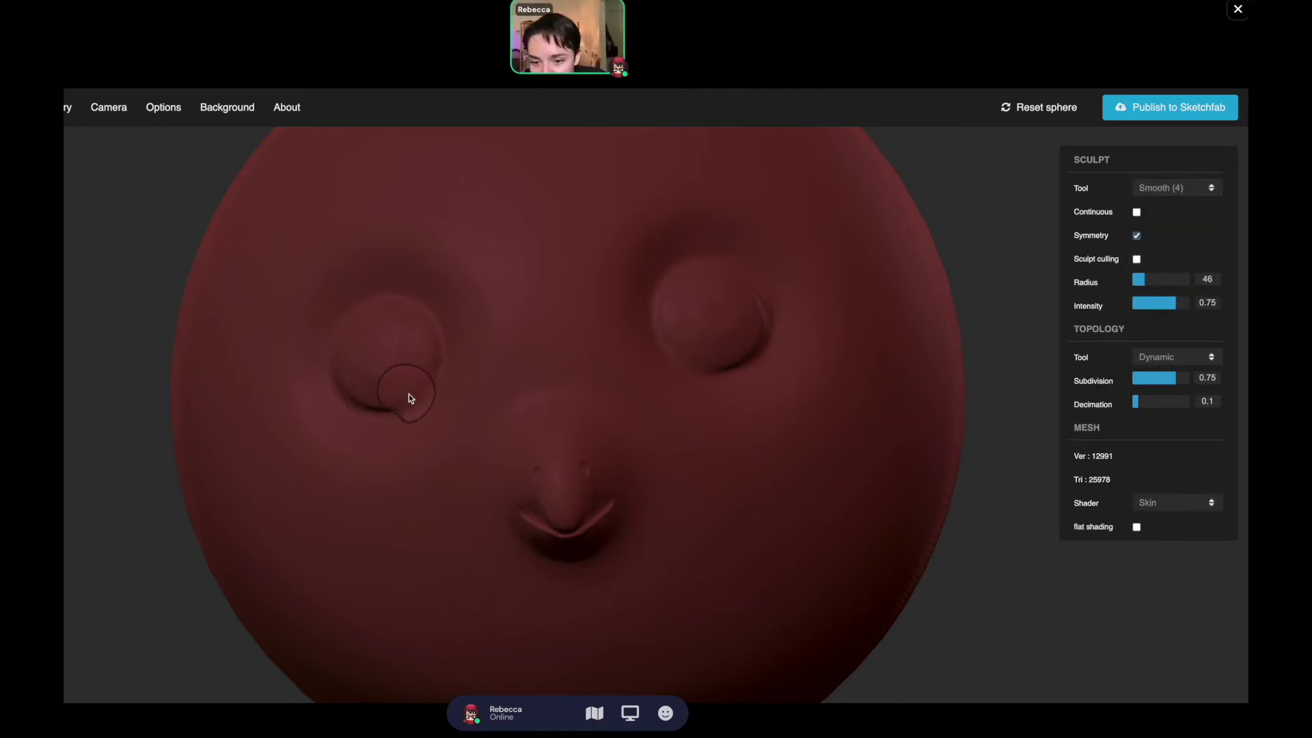
pyautogui.moveTo(376, 397); pyautogui.dragTo(351, 368)
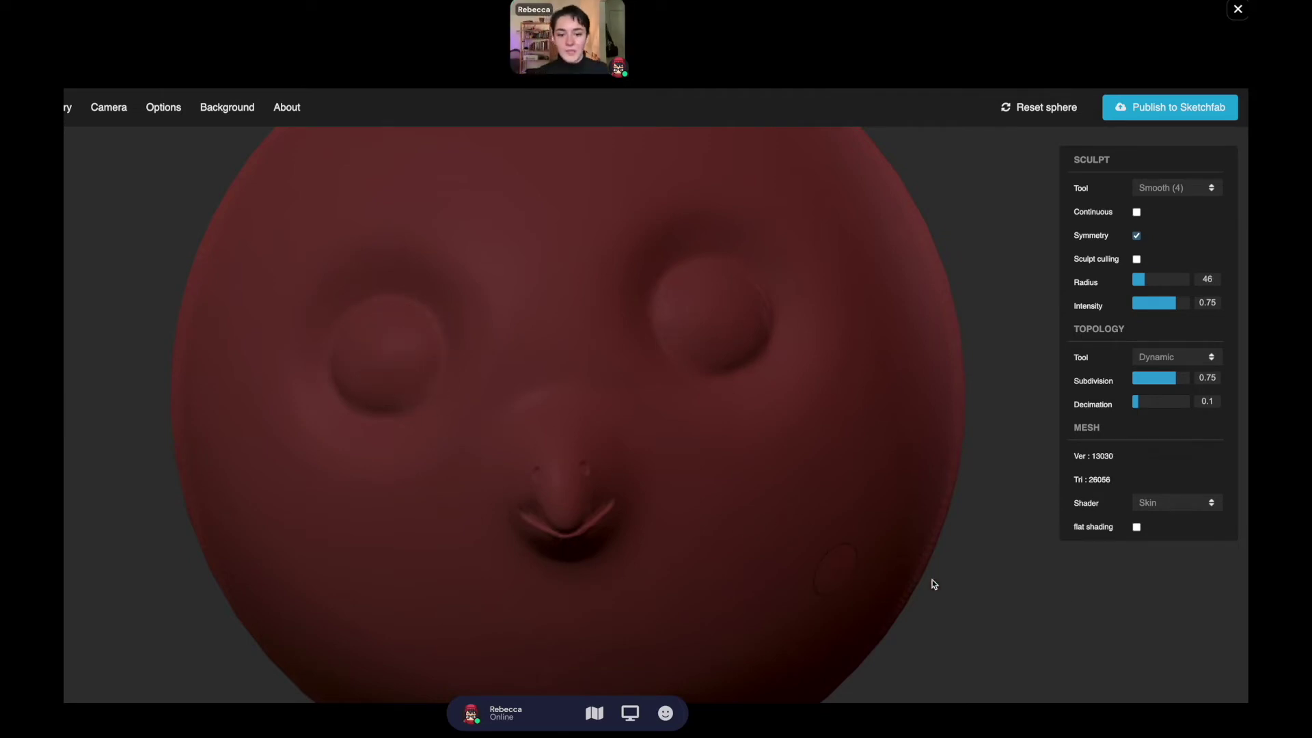
pyautogui.moveTo(962, 604)
pyautogui.mouseDown()
pyautogui.moveTo(949, 593)
pyautogui.moveTo(969, 612)
pyautogui.moveTo(932, 609)
pyautogui.moveTo(893, 632)
pyautogui.moveTo(932, 617)
pyautogui.mouseUp()
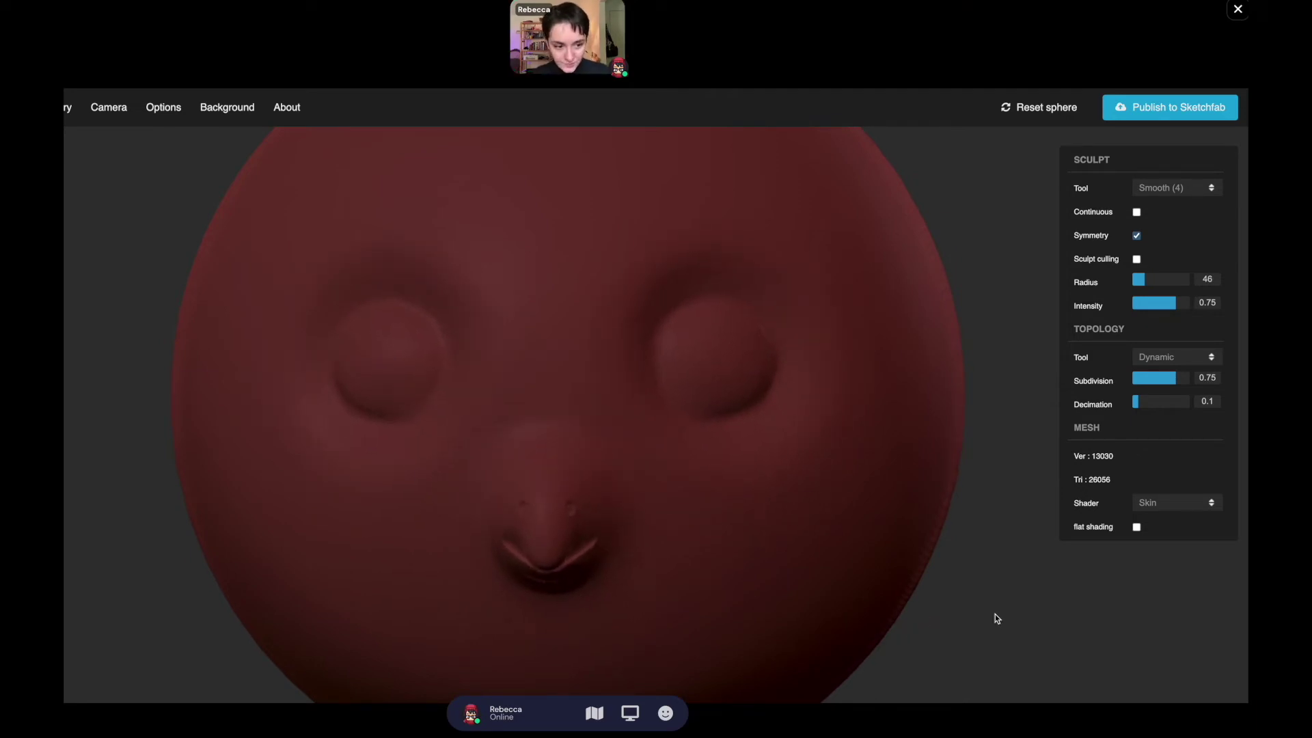
pyautogui.scroll(3, 994, 615)
pyautogui.scroll(-6, 997, 618)
pyautogui.scroll(-2, 984, 617)
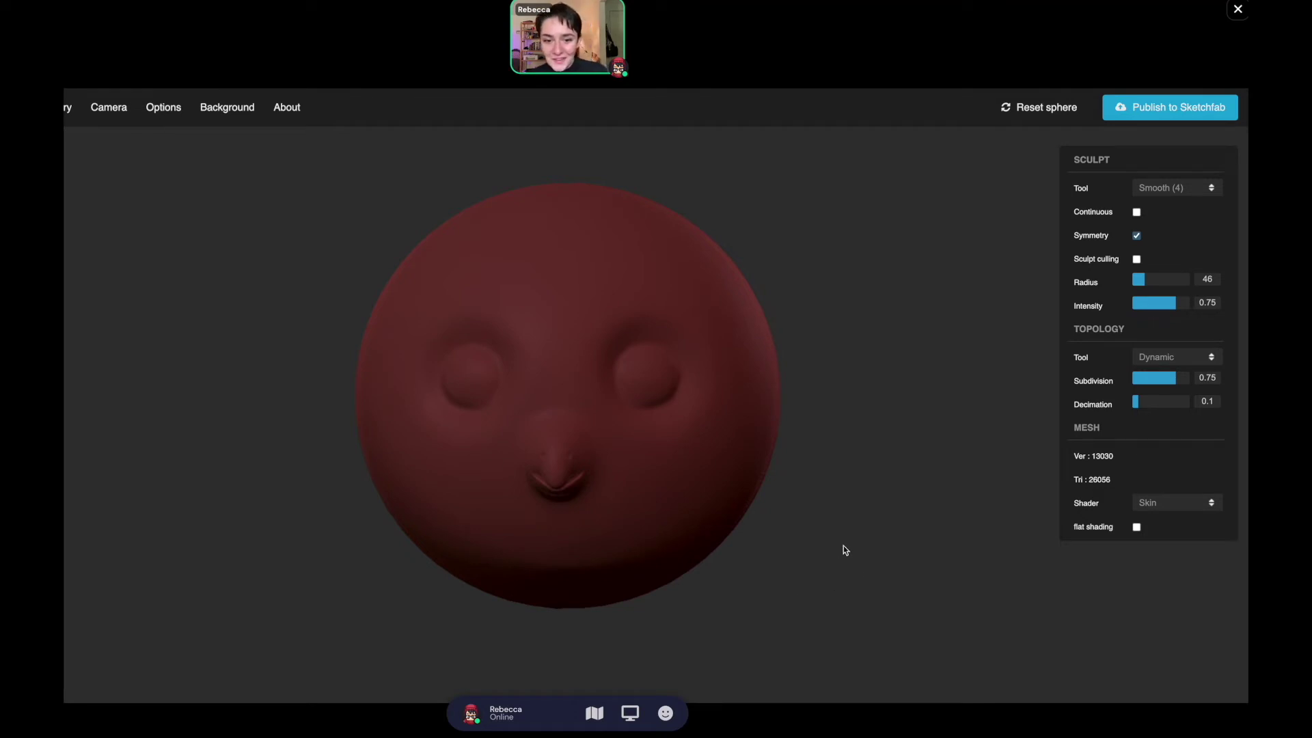
pyautogui.moveTo(808, 444)
pyautogui.mouseDown()
pyautogui.moveTo(850, 454)
pyautogui.moveTo(887, 420)
pyautogui.moveTo(853, 441)
pyautogui.moveTo(878, 451)
pyautogui.mouseUp()
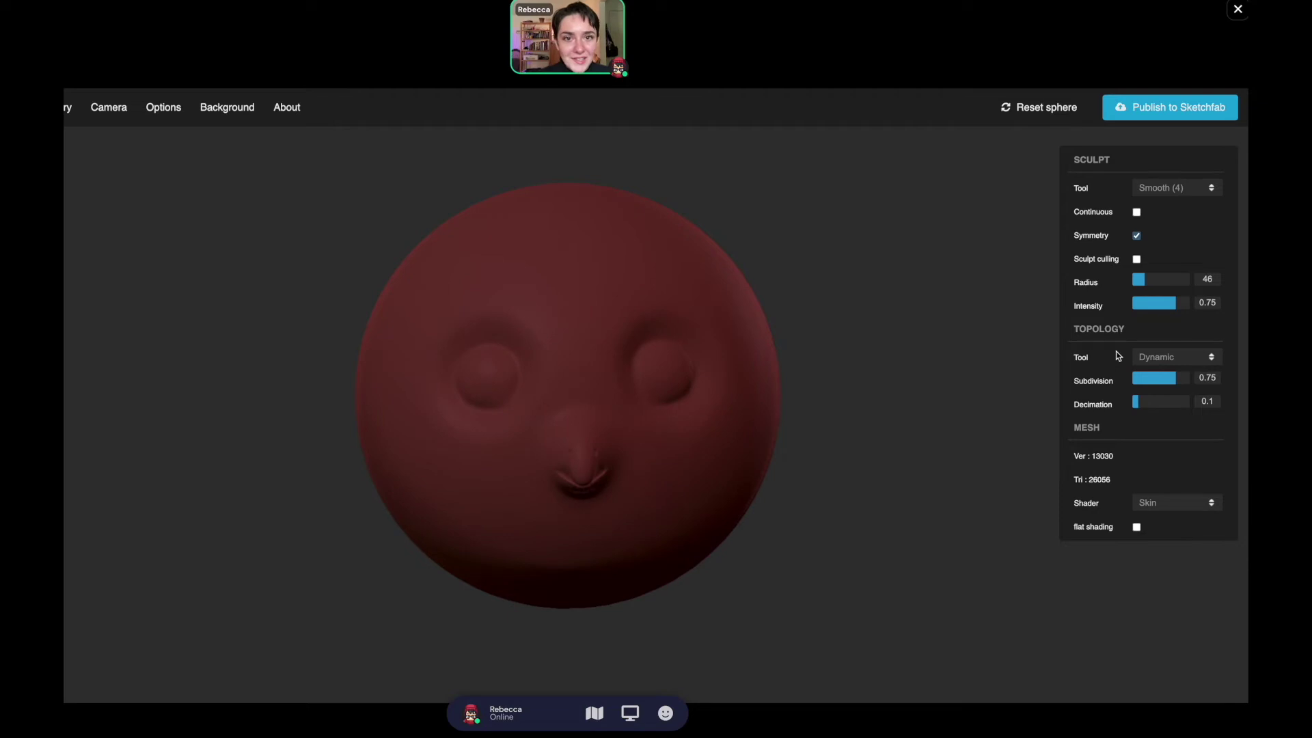
# Using Drag with symmetry, pull four mirrored ridges from the cheek edges and bulge out the beak.
pyautogui.click(1151, 190)
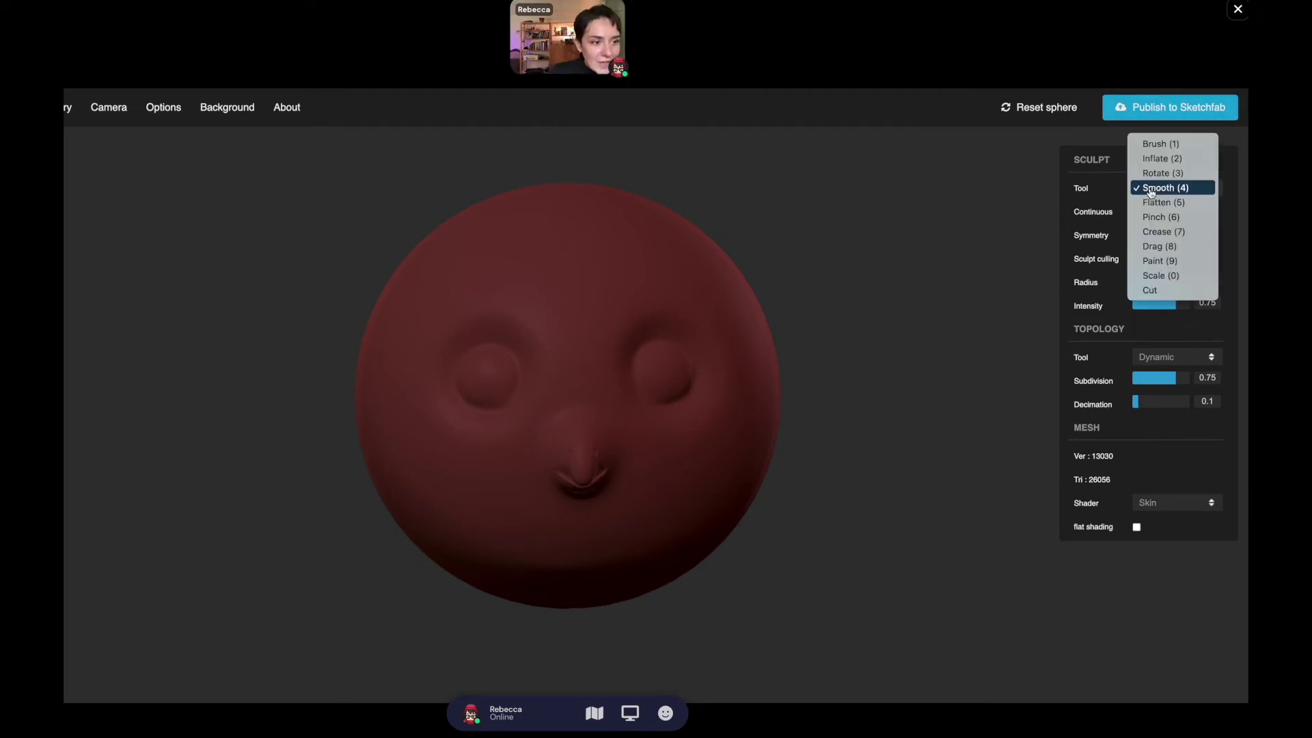
pyautogui.click(1159, 246)
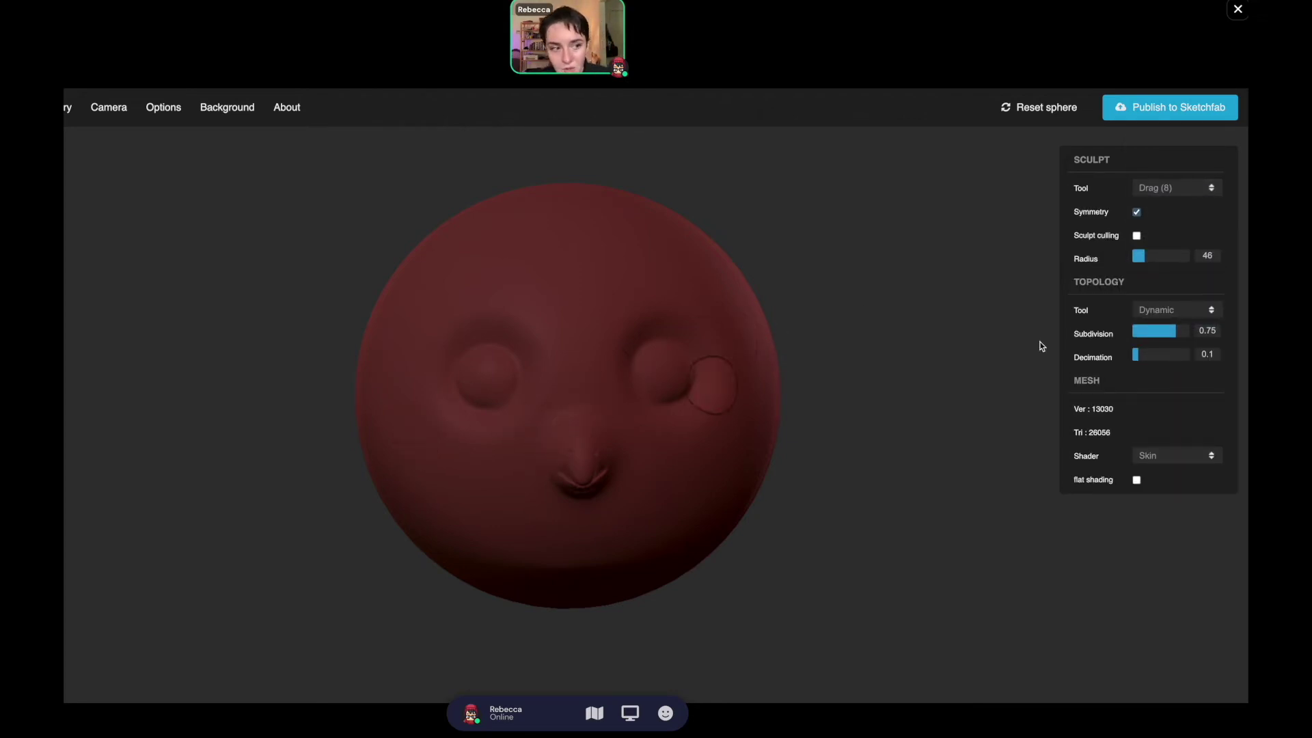
pyautogui.moveTo(1162, 332)
pyautogui.mouseDown()
pyautogui.moveTo(1173, 331)
pyautogui.moveTo(1157, 333)
pyautogui.mouseUp()
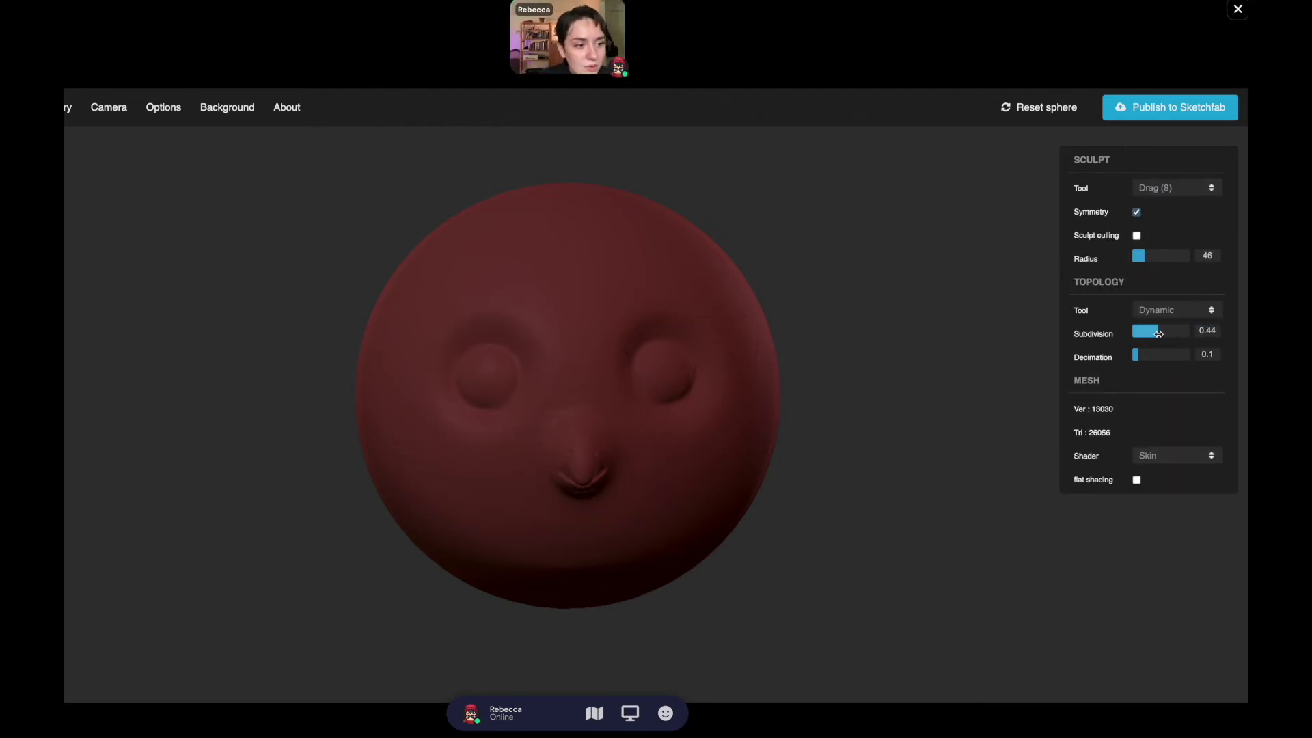
pyautogui.moveTo(405, 423); pyautogui.dragTo(389, 447)
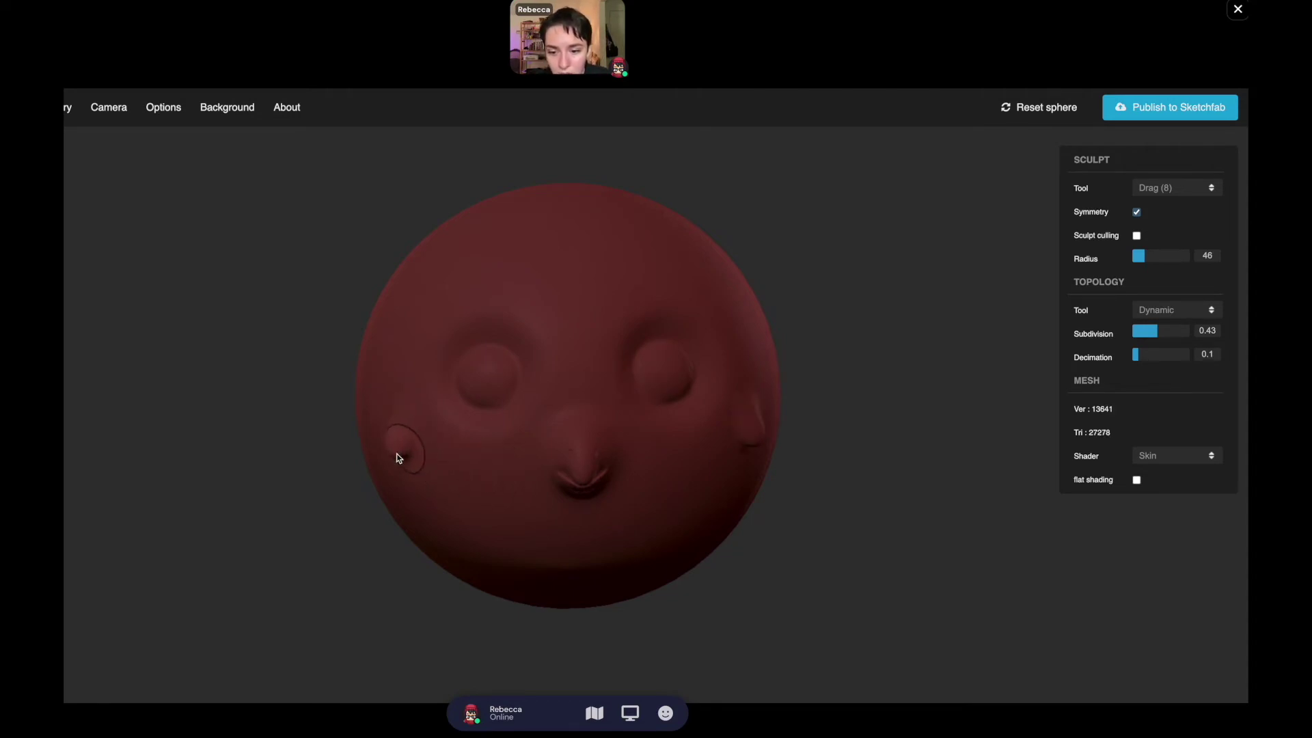
pyautogui.moveTo(398, 458); pyautogui.dragTo(396, 458)
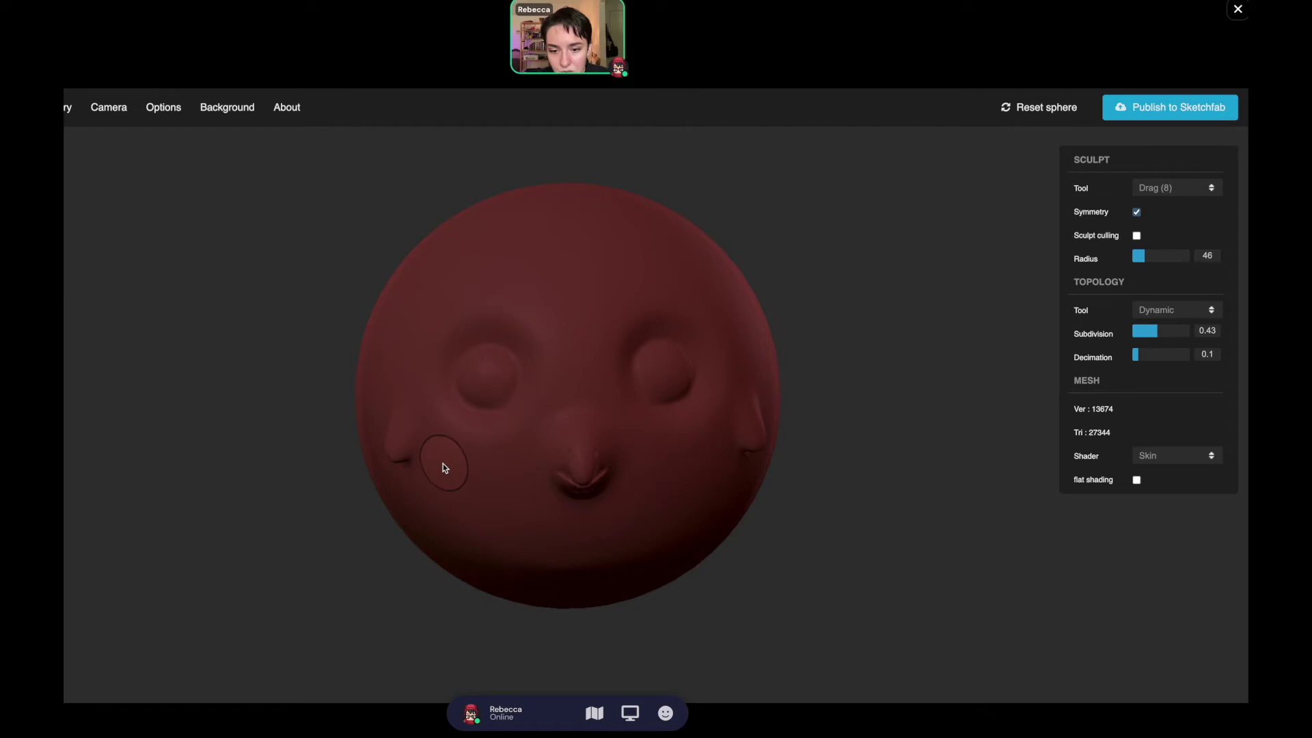
pyautogui.moveTo(452, 462)
pyautogui.mouseDown()
pyautogui.moveTo(433, 460)
pyautogui.moveTo(441, 475)
pyautogui.mouseUp()
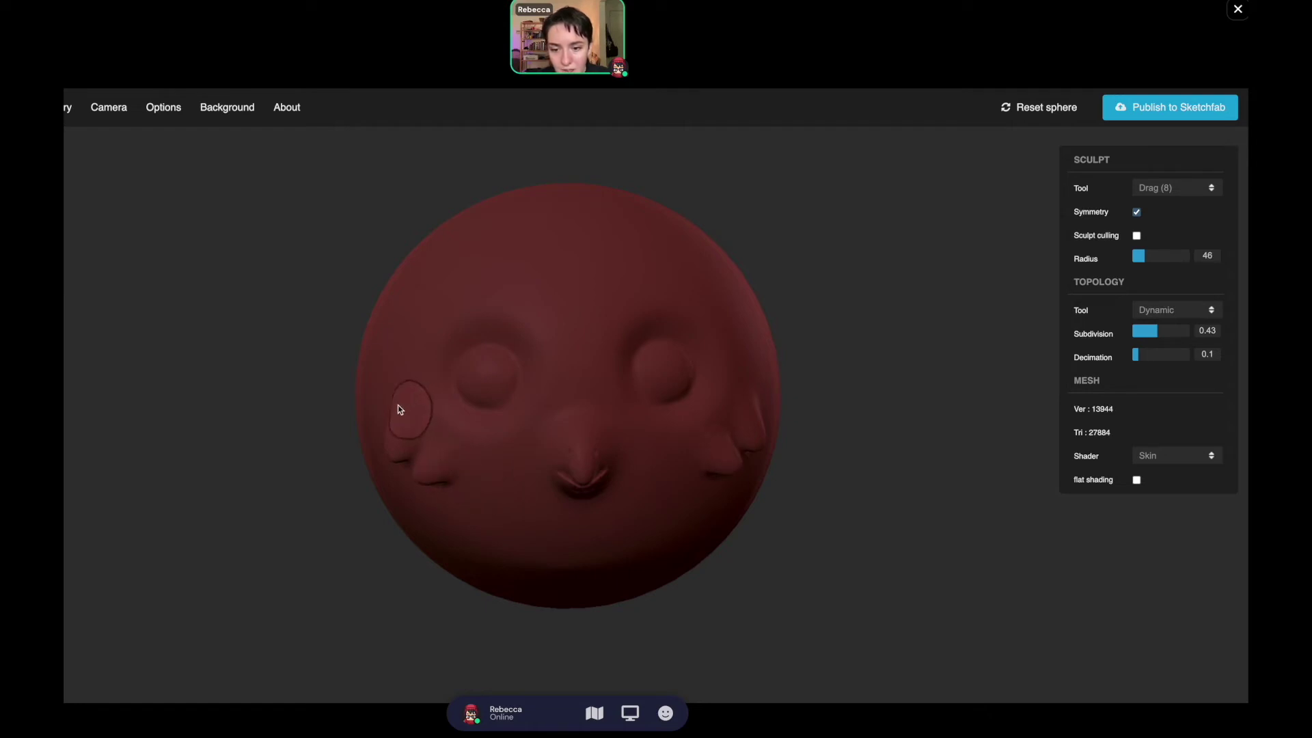
pyautogui.moveTo(385, 397); pyautogui.dragTo(373, 414)
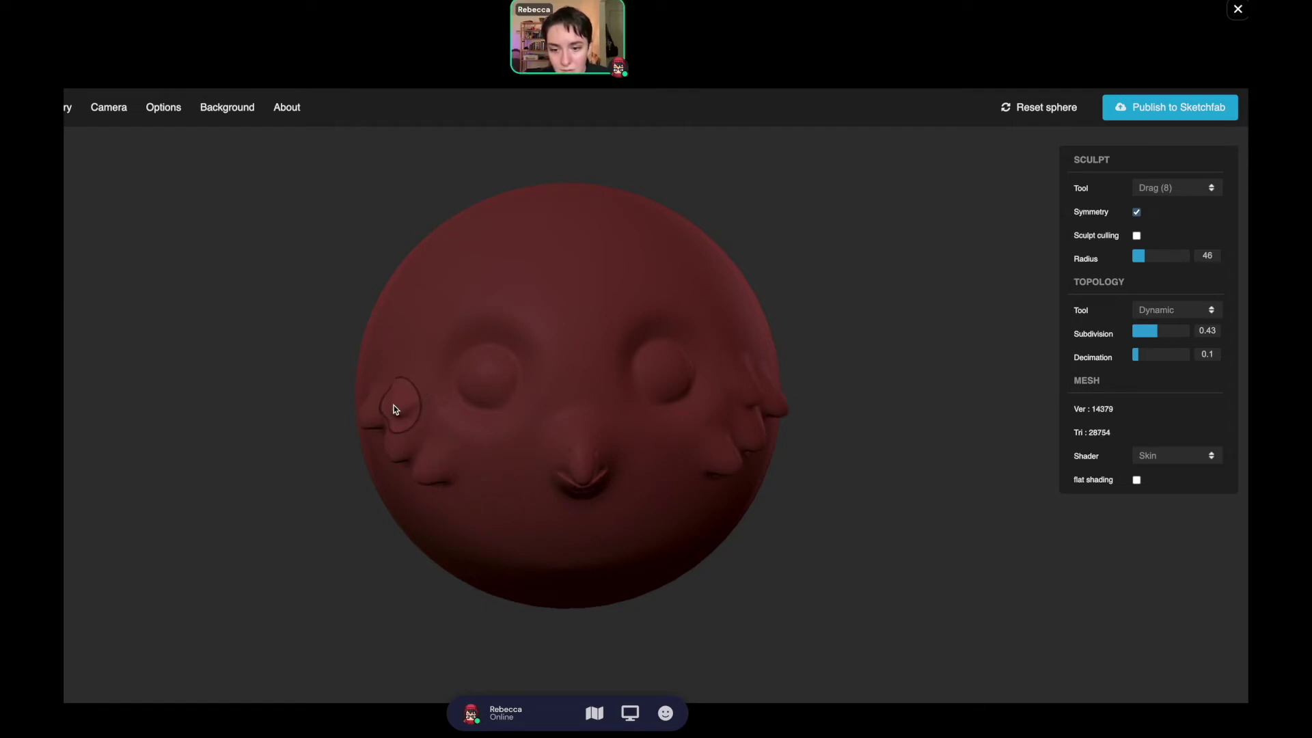
pyautogui.moveTo(580, 475); pyautogui.dragTo(577, 467)
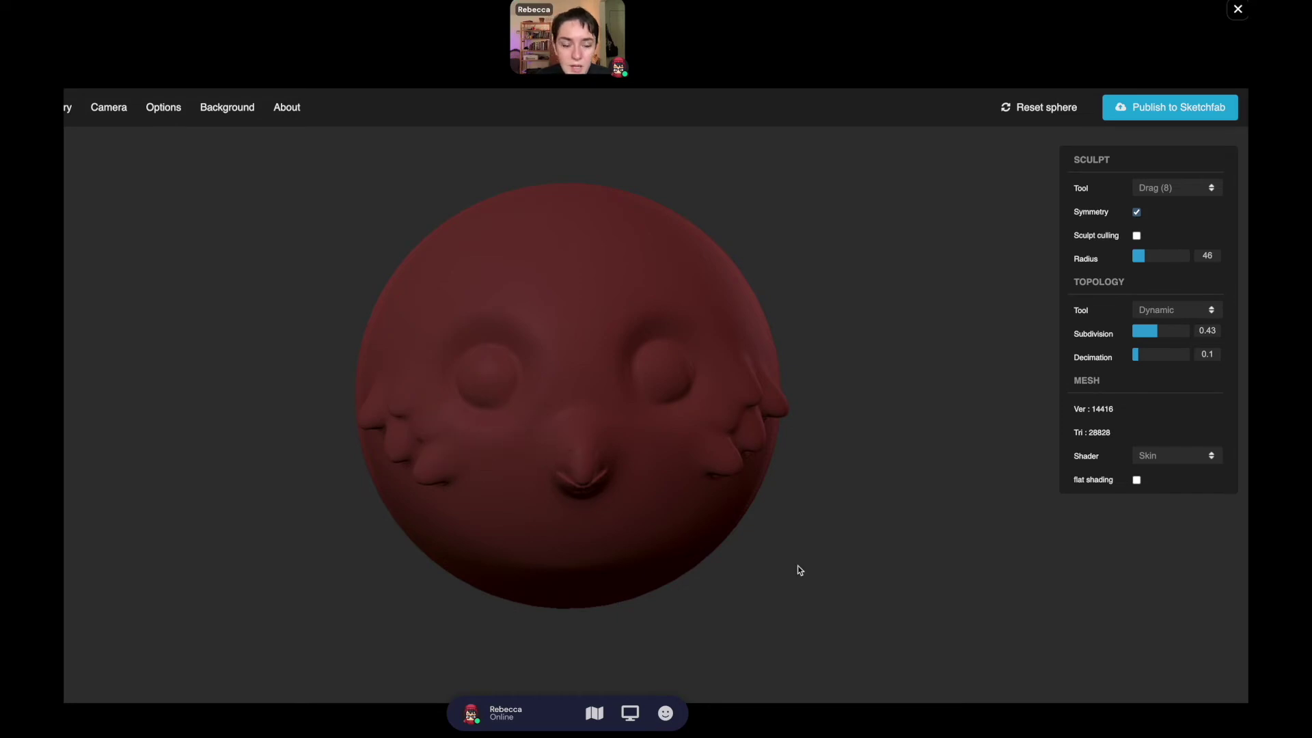
pyautogui.click(1161, 188)
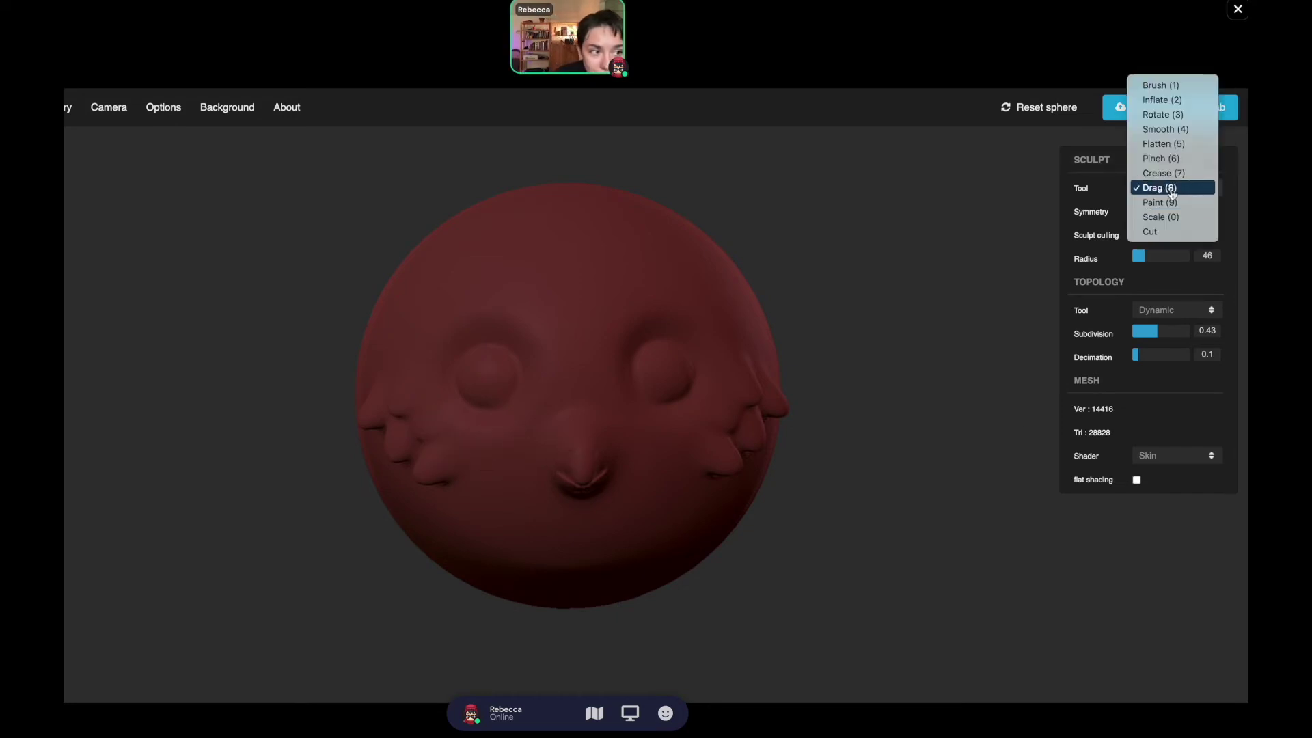
# Flatten the cheek bumps, then pull a new bump from the left cheek and flatten it.
pyautogui.click(1165, 145)
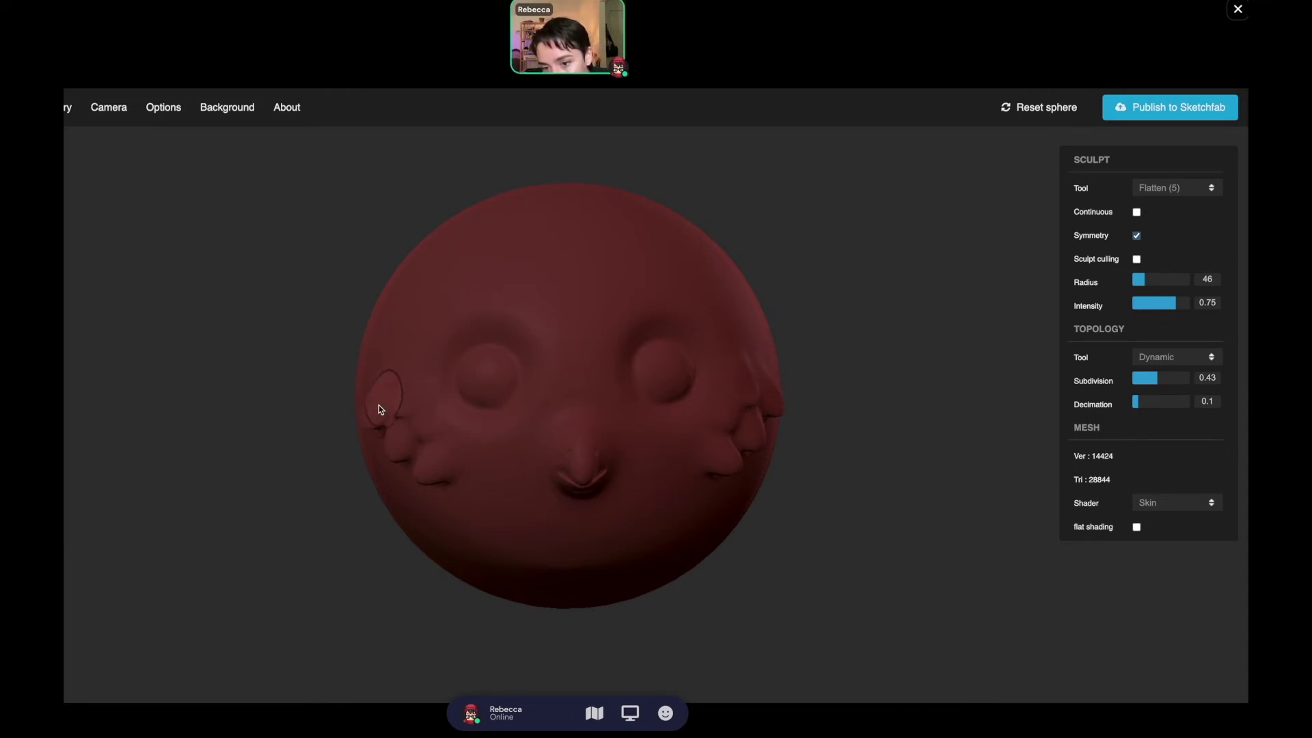
pyautogui.moveTo(401, 441)
pyautogui.mouseDown()
pyautogui.moveTo(446, 431)
pyautogui.moveTo(441, 414)
pyautogui.moveTo(418, 473)
pyautogui.moveTo(441, 441)
pyautogui.mouseUp()
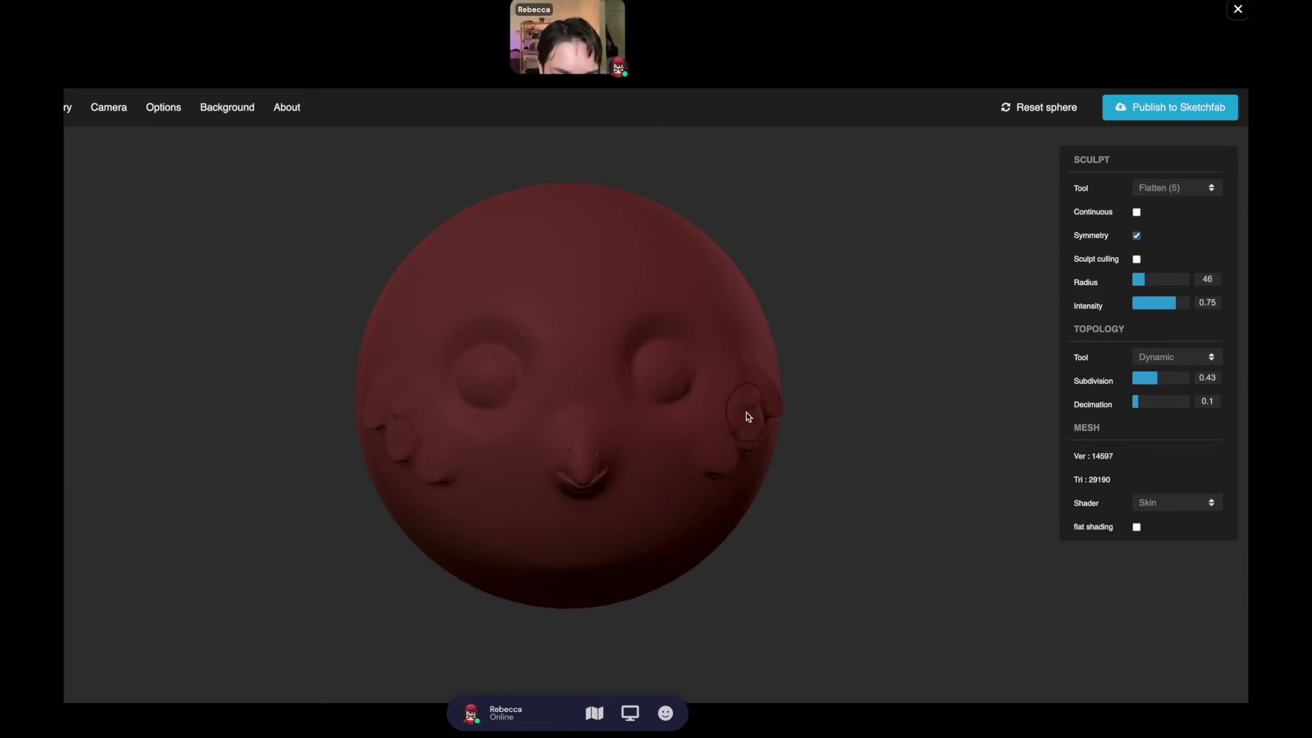
pyautogui.moveTo(751, 395)
pyautogui.mouseDown()
pyautogui.moveTo(755, 418)
pyautogui.moveTo(718, 456)
pyautogui.mouseUp()
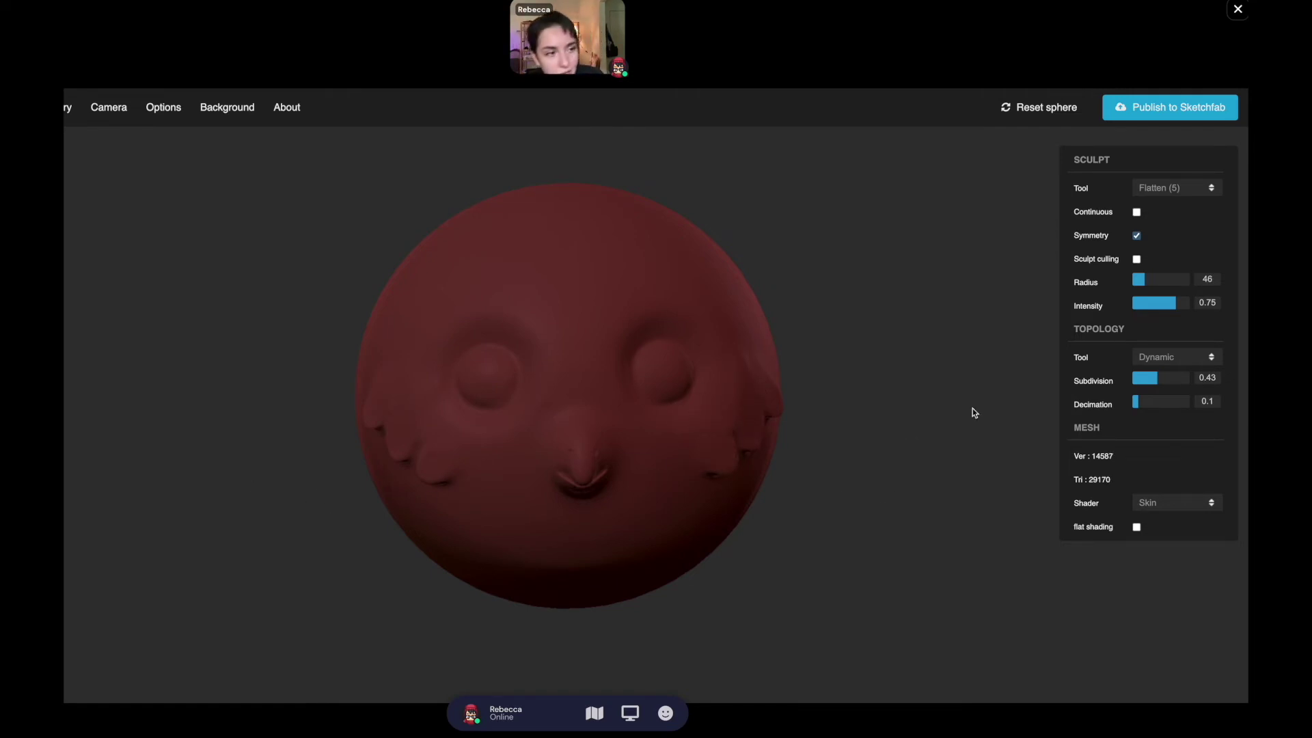
pyautogui.click(1162, 189)
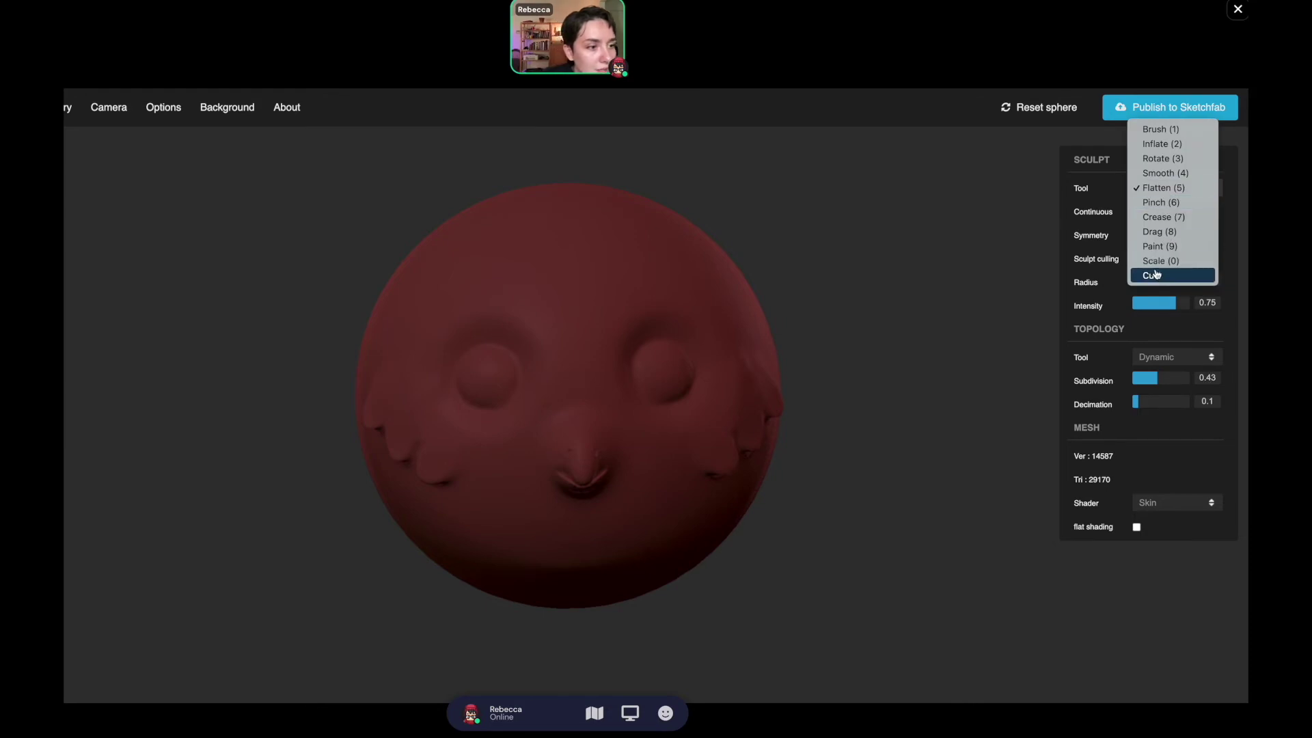
pyautogui.click(1160, 232)
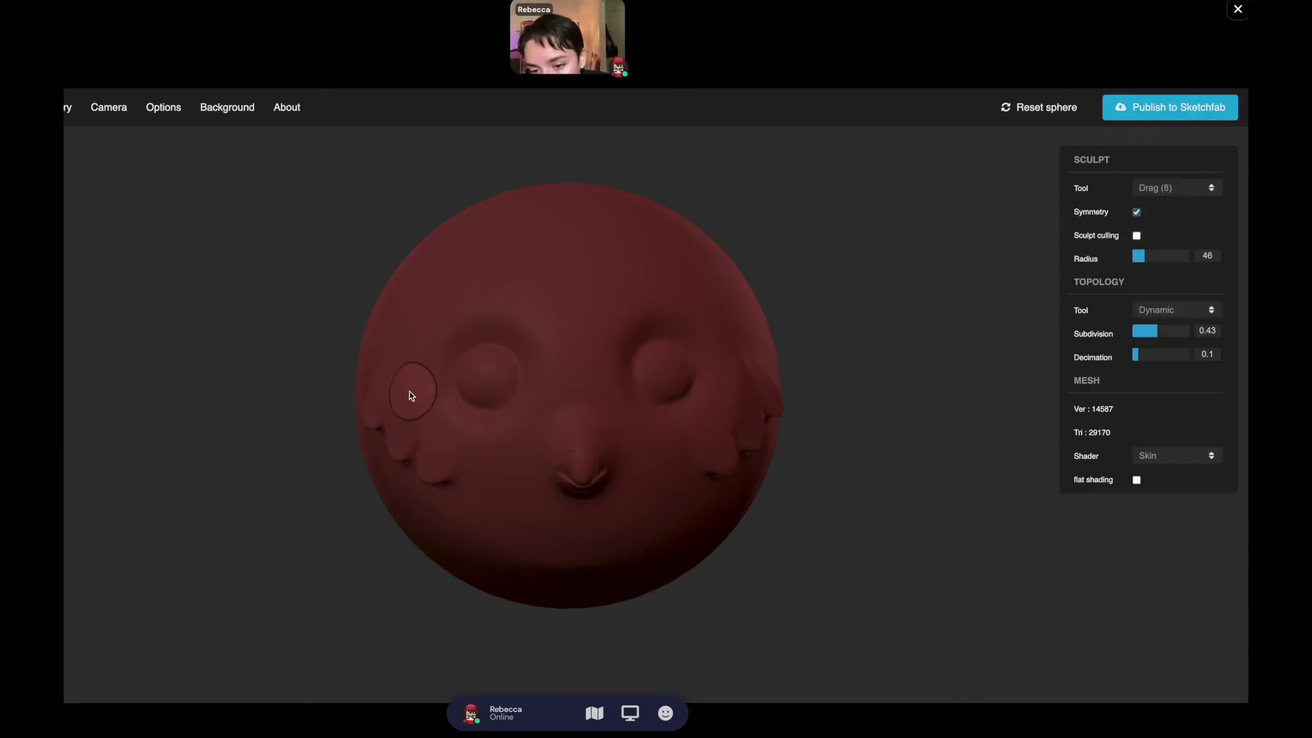
pyautogui.moveTo(409, 394); pyautogui.dragTo(391, 411)
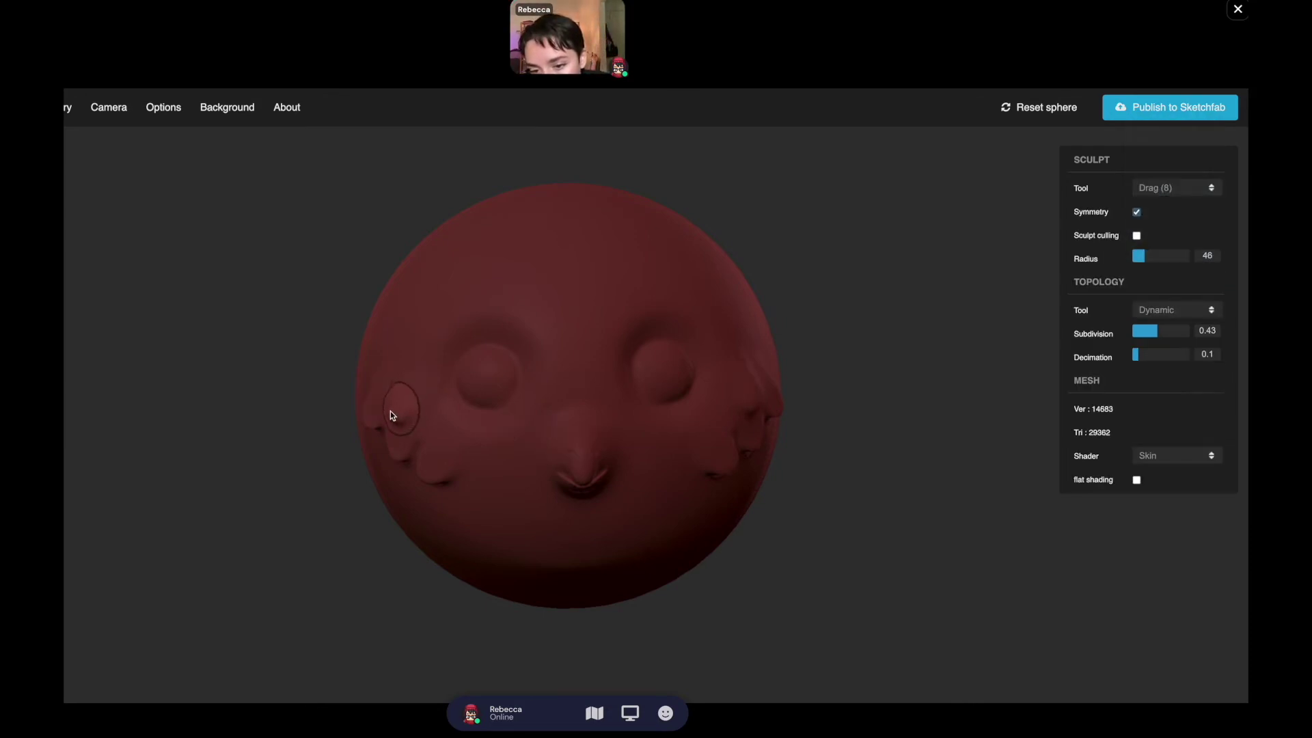
pyautogui.click(1140, 190)
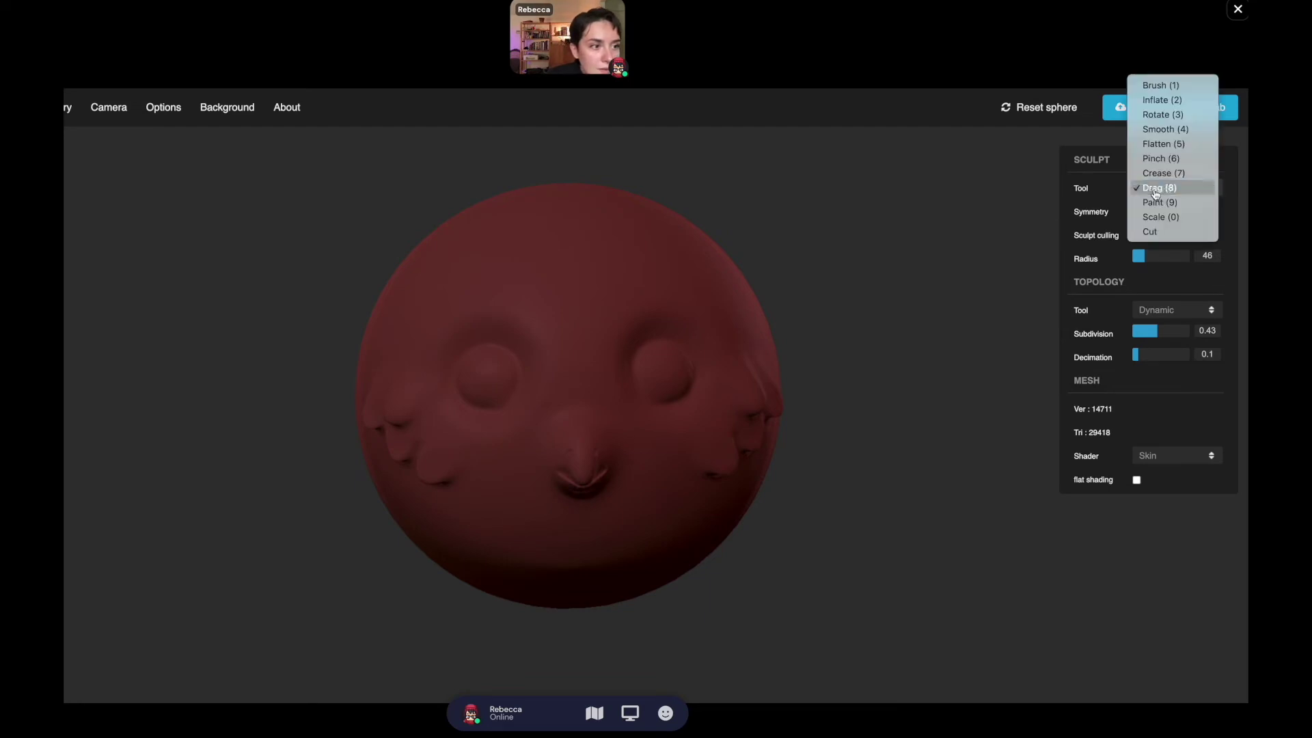
pyautogui.click(1161, 143)
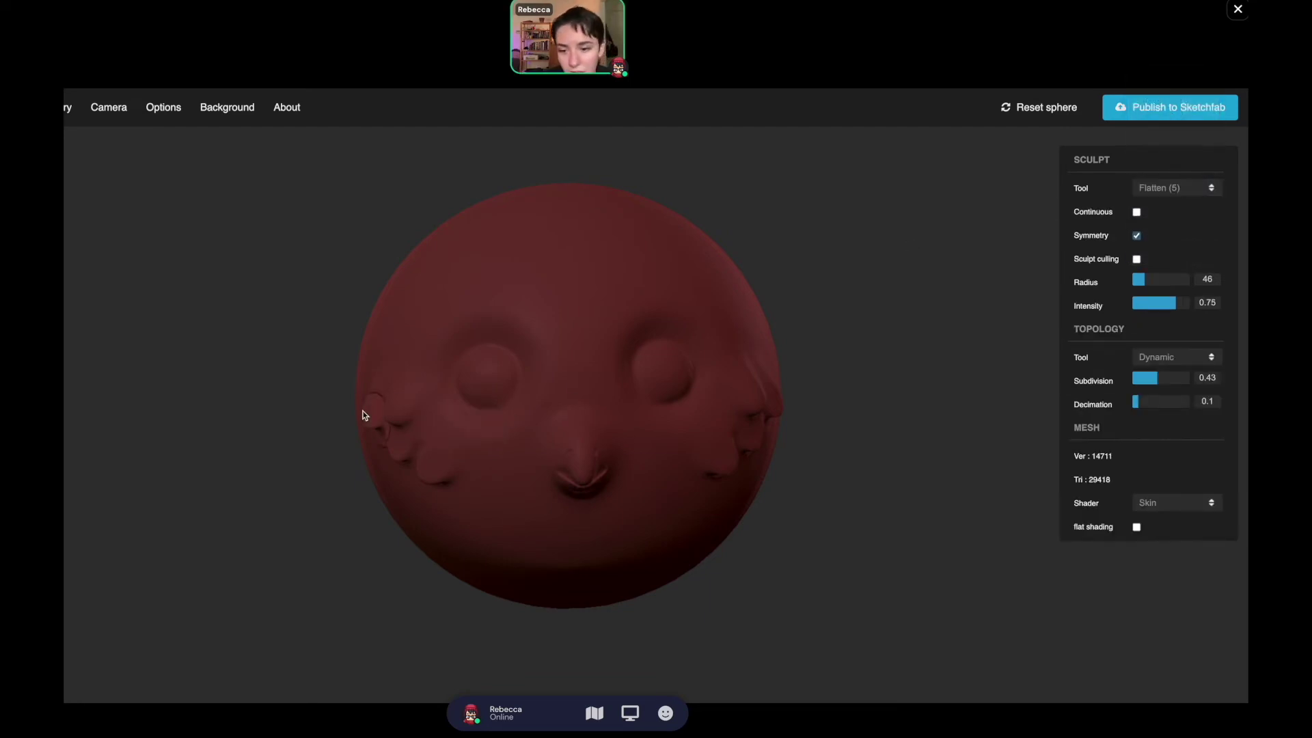
pyautogui.click(403, 400)
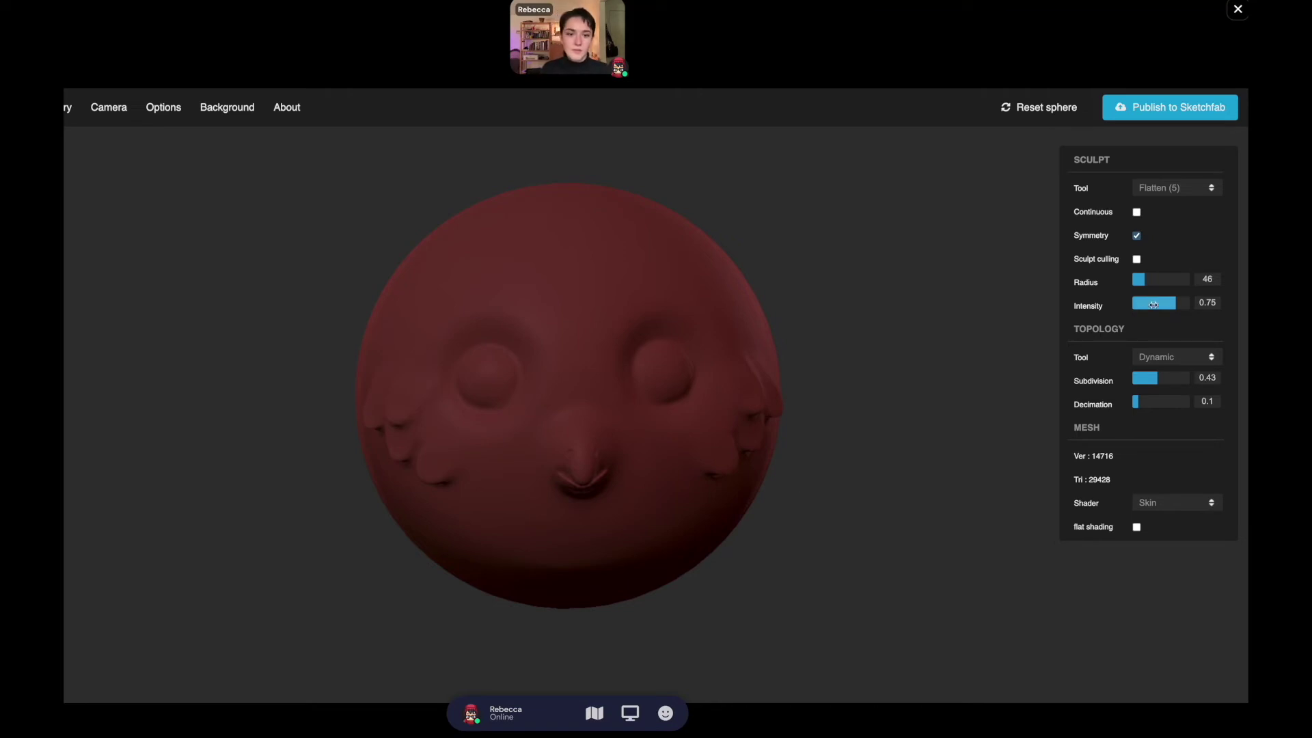
# Pull lumps down from the lower-left cheek with Drag and flatten them into a flap.
pyautogui.click(1179, 190)
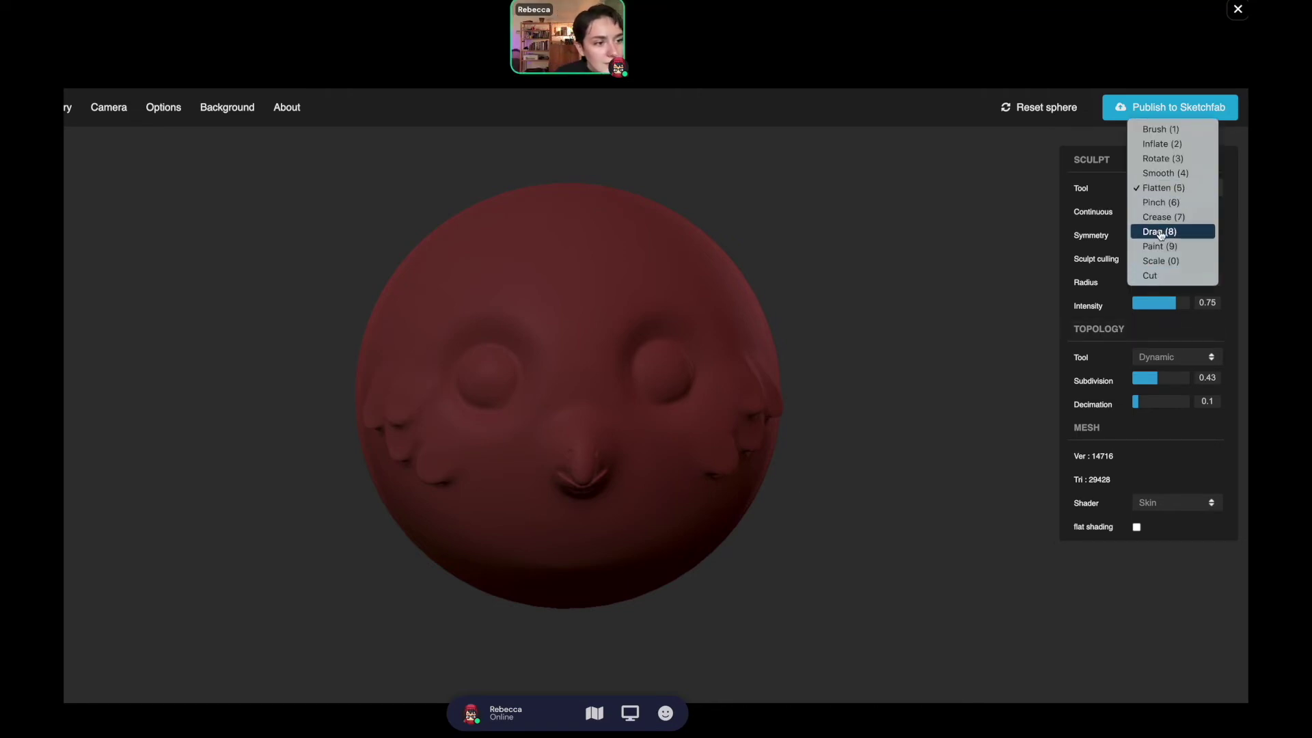
pyautogui.click(560, 294)
pyautogui.press('8')
pyautogui.moveTo(419, 346)
pyautogui.mouseDown()
pyautogui.moveTo(366, 350)
pyautogui.moveTo(383, 343)
pyautogui.mouseUp()
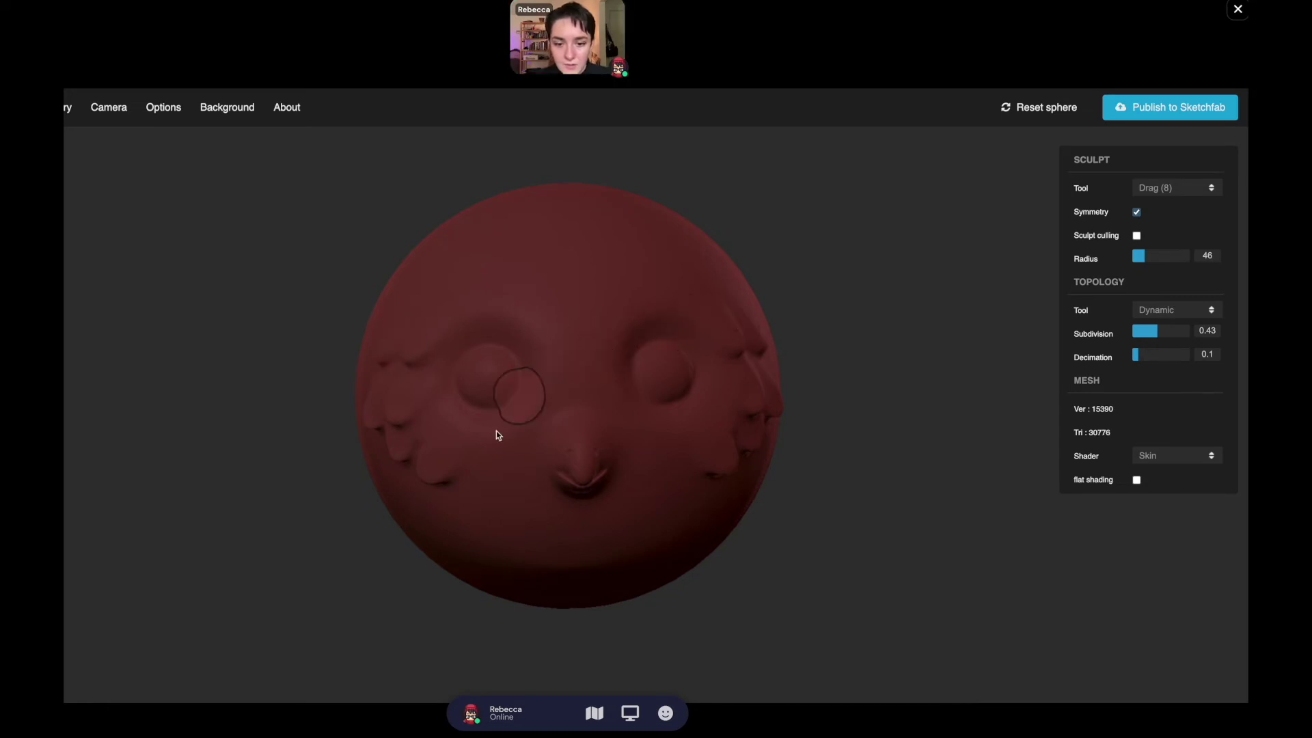
pyautogui.moveTo(402, 483); pyautogui.dragTo(381, 506)
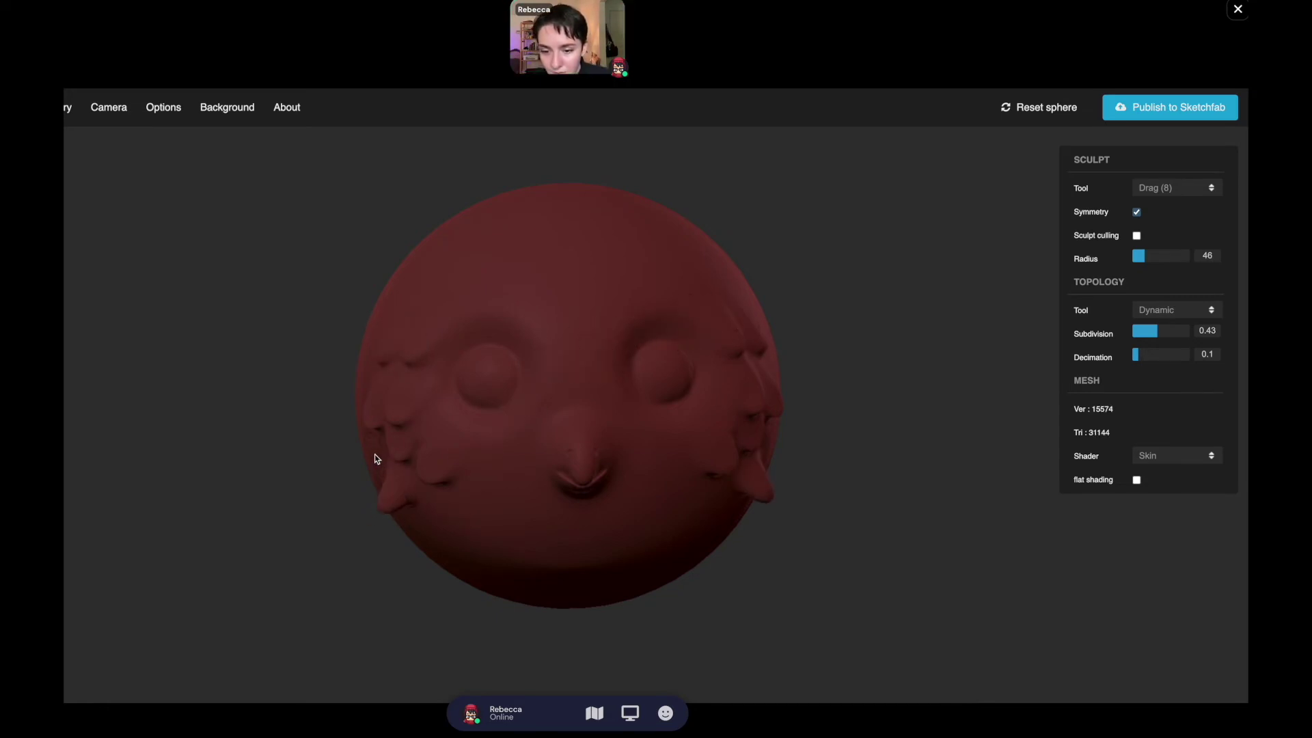
pyautogui.moveTo(375, 453)
pyautogui.mouseDown()
pyautogui.moveTo(388, 507)
pyautogui.moveTo(431, 499)
pyautogui.moveTo(424, 530)
pyautogui.mouseUp()
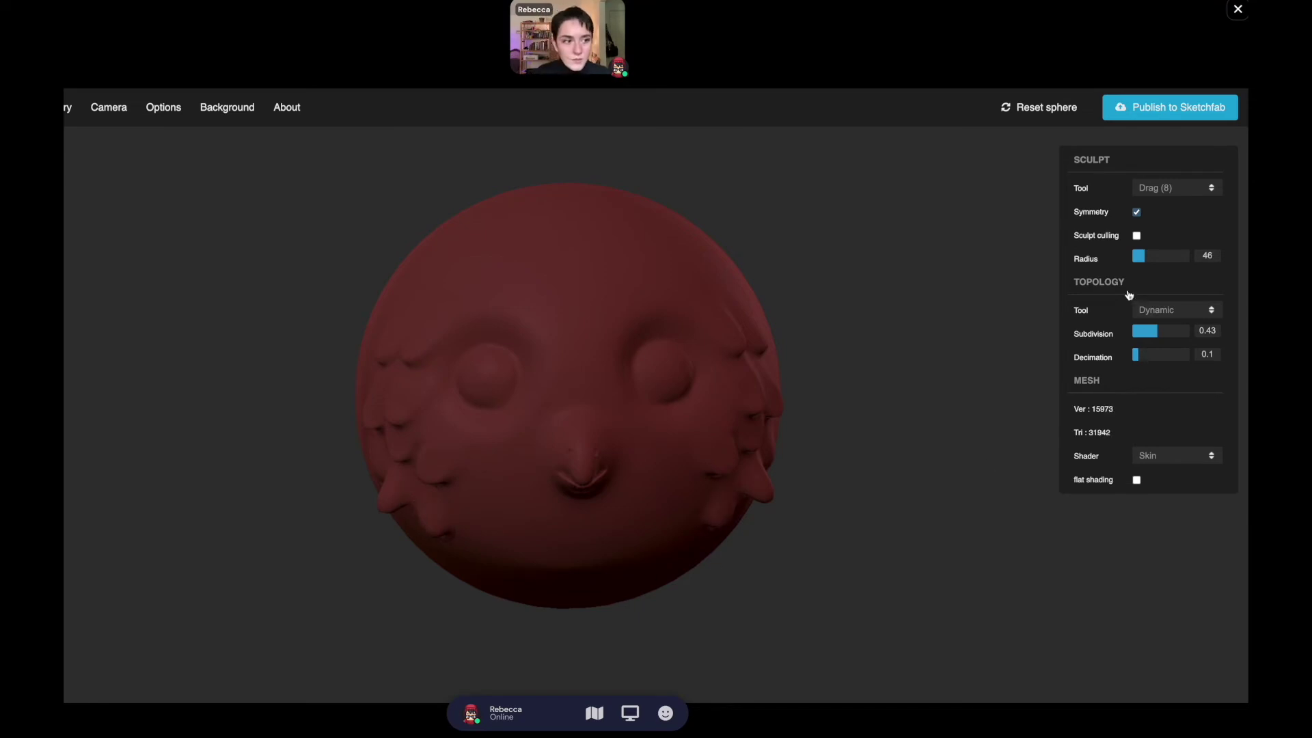
pyautogui.click(1167, 187)
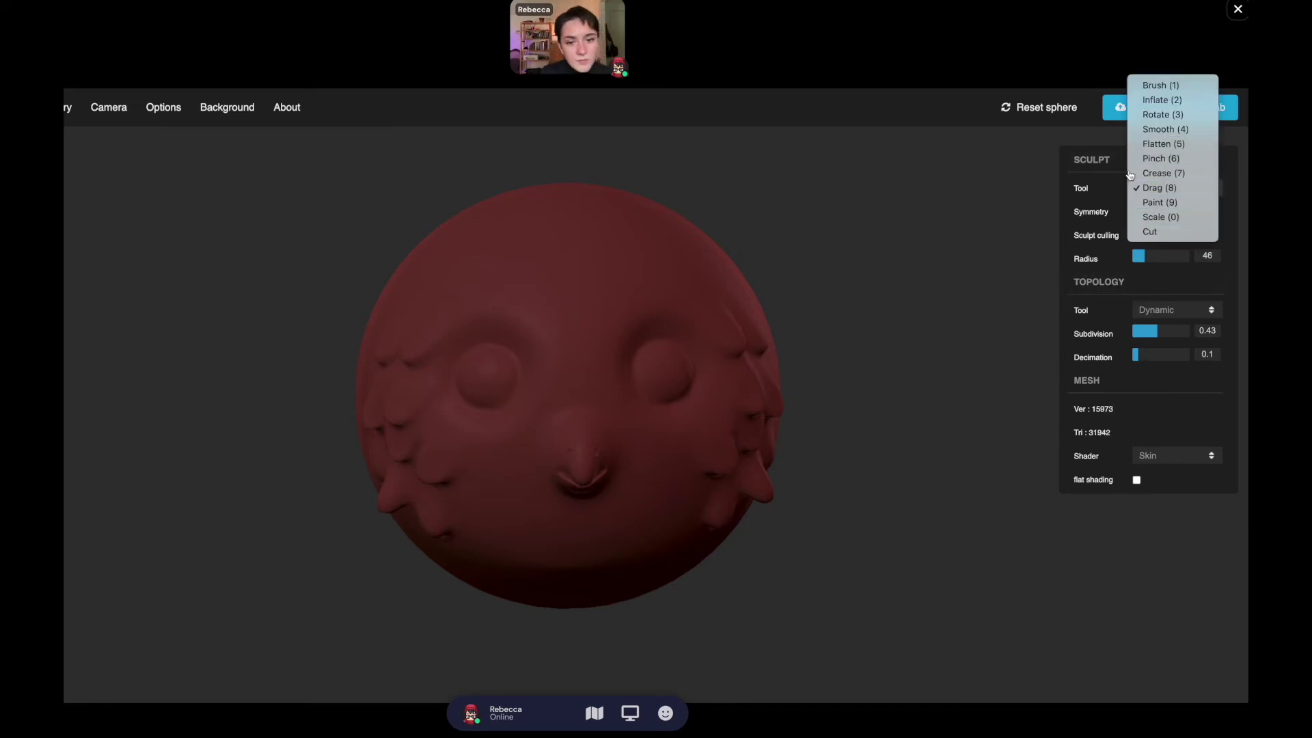
pyautogui.click(1163, 144)
pyautogui.moveTo(401, 482)
pyautogui.mouseDown()
pyautogui.moveTo(381, 512)
pyautogui.moveTo(450, 523)
pyautogui.moveTo(436, 504)
pyautogui.moveTo(388, 535)
pyautogui.mouseUp()
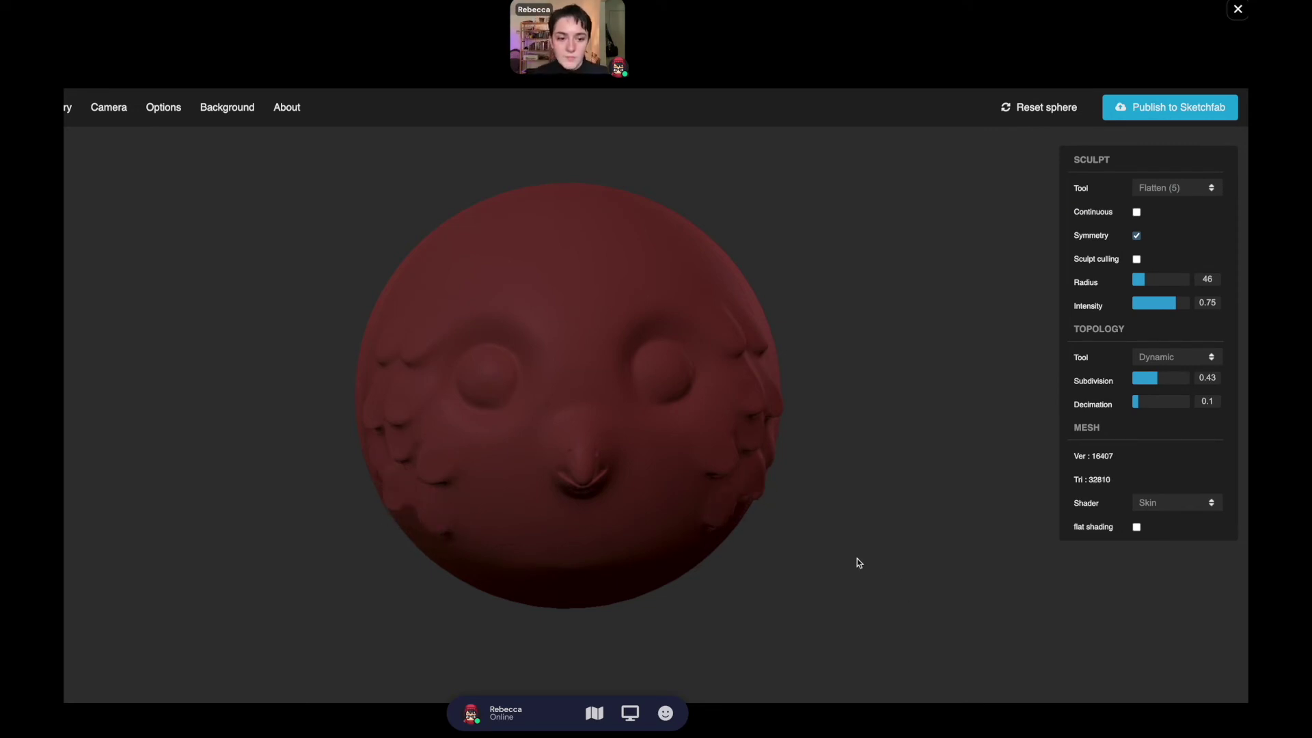
# Orbit and zoom to view the layered cheek flaps from another angle.
pyautogui.moveTo(604, 576)
pyautogui.mouseDown(button='right')
pyautogui.moveTo(835, 606)
pyautogui.moveTo(822, 649)
pyautogui.moveTo(556, 633)
pyautogui.moveTo(653, 560)
pyautogui.moveTo(759, 627)
pyautogui.moveTo(803, 592)
pyautogui.moveTo(847, 615)
pyautogui.moveTo(866, 598)
pyautogui.mouseUp(button='right')
pyautogui.moveTo(240, 518); pyautogui.dragTo(397, 419, button='right')
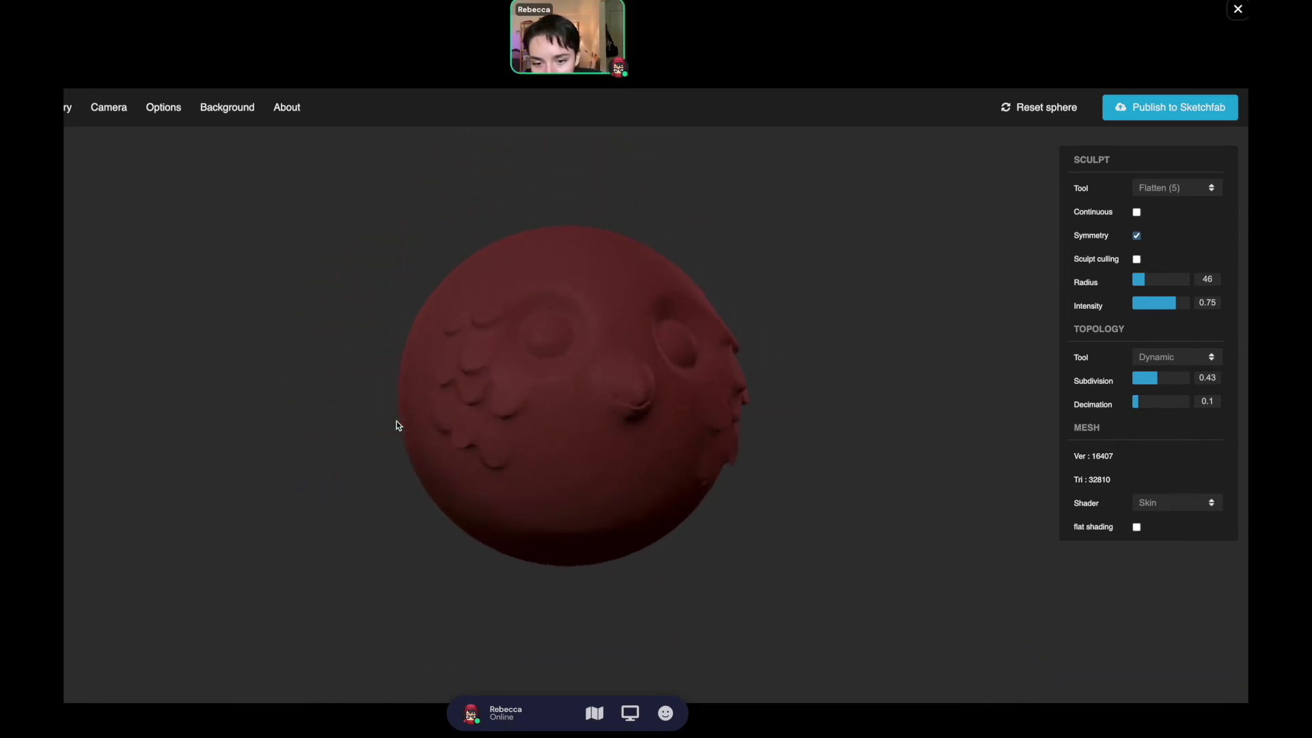
pyautogui.scroll(5, 396, 420)
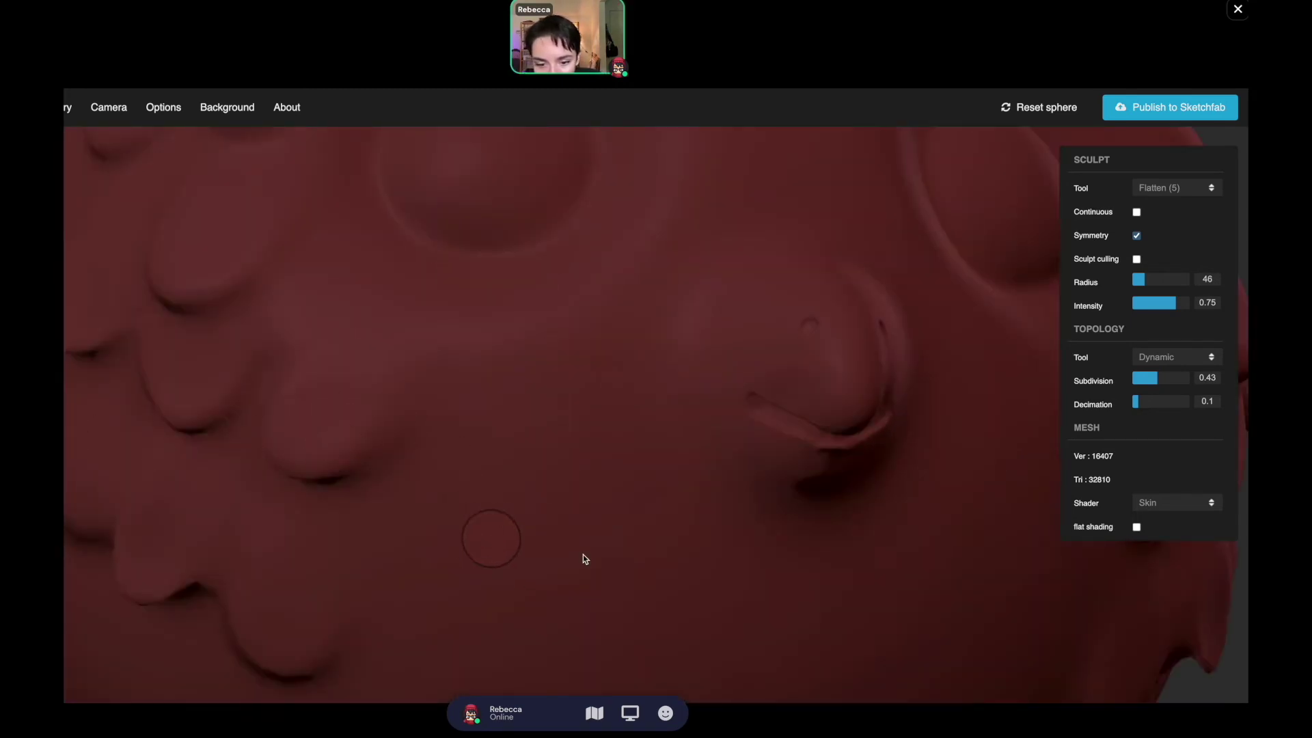
# Switch to the standard Brush with Negative on and carve the groove beside the beak deeper.
pyautogui.click(1189, 193)
pyautogui.click(1151, 130)
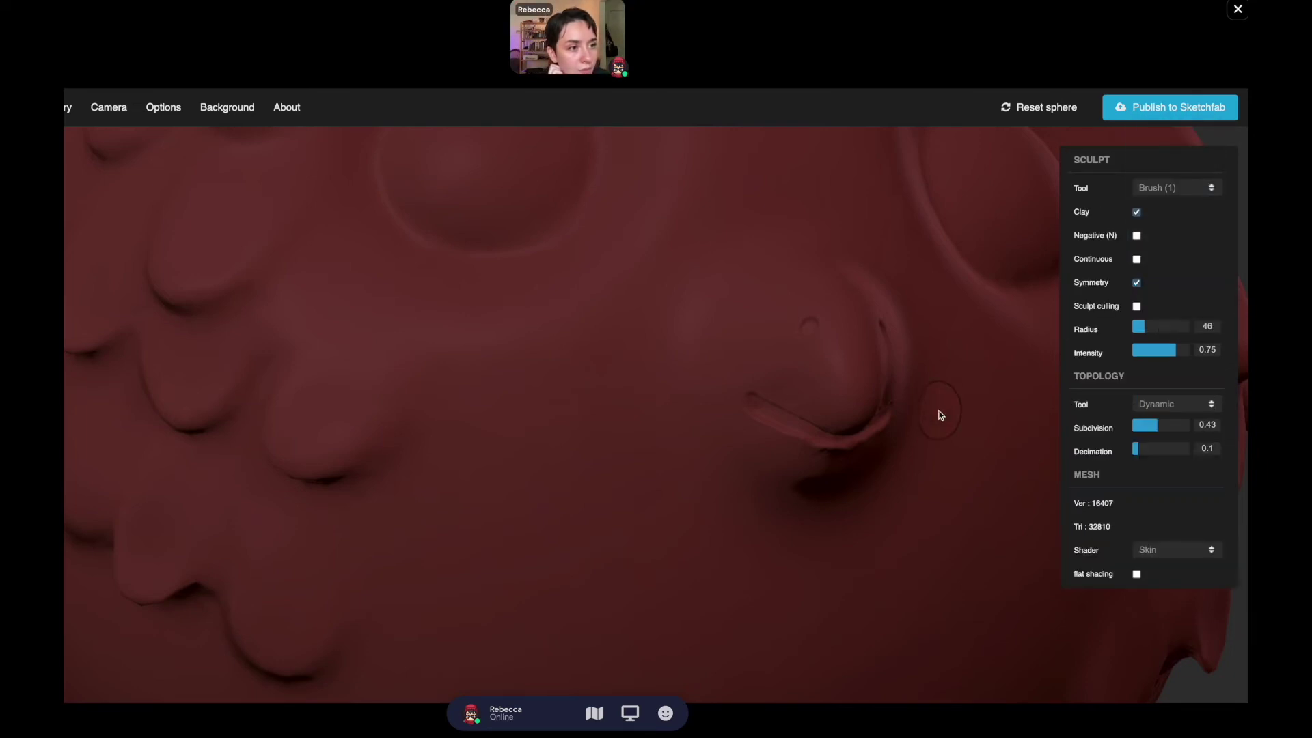
pyautogui.click(1136, 235)
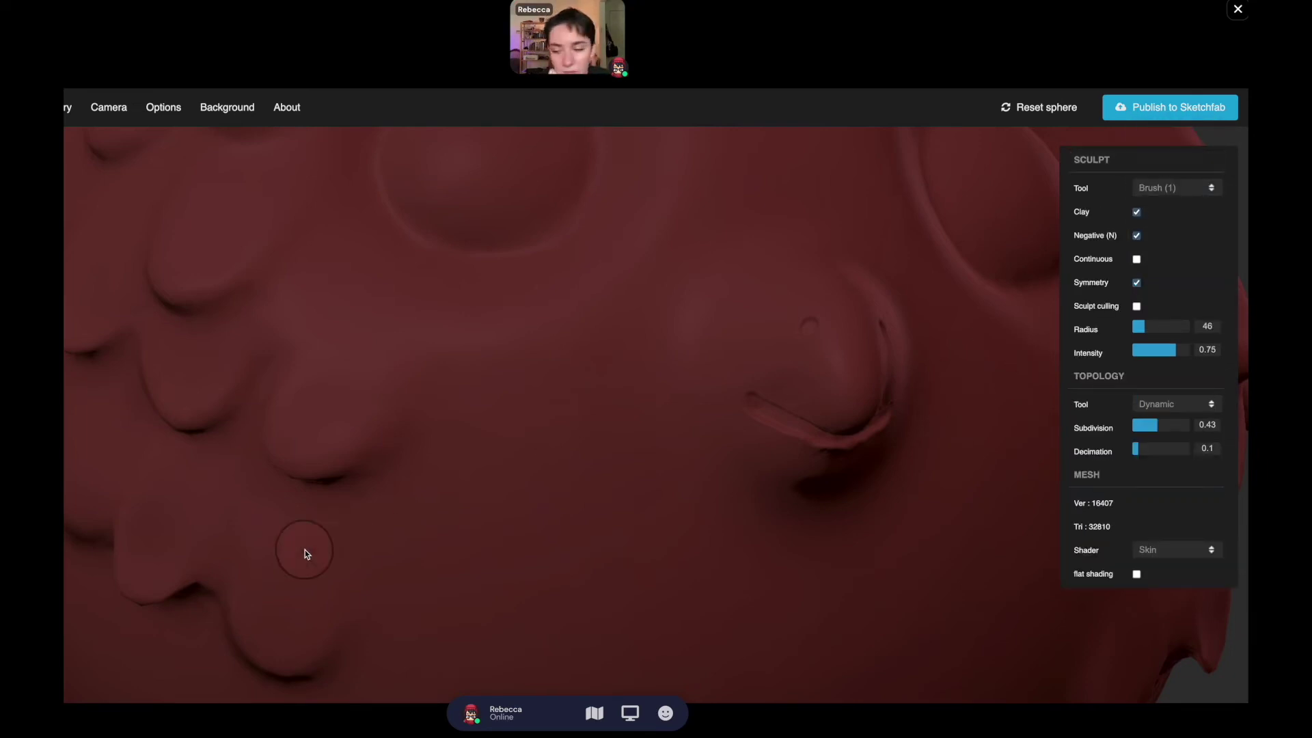
pyautogui.moveTo(765, 404)
pyautogui.mouseDown()
pyautogui.moveTo(840, 427)
pyautogui.moveTo(885, 410)
pyautogui.mouseUp()
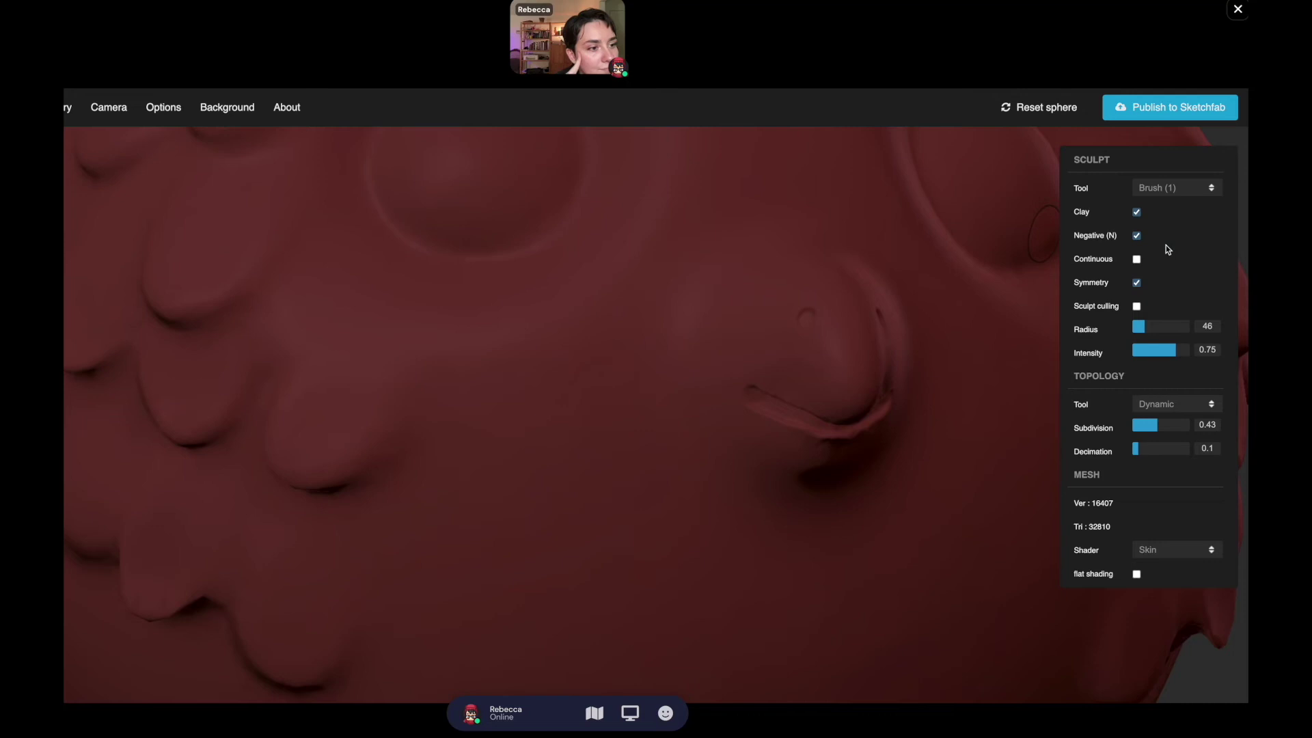
# At brush radius 7, score fine feather lines into the cheek and left flaps.
pyautogui.moveTo(1138, 327); pyautogui.dragTo(1133, 326)
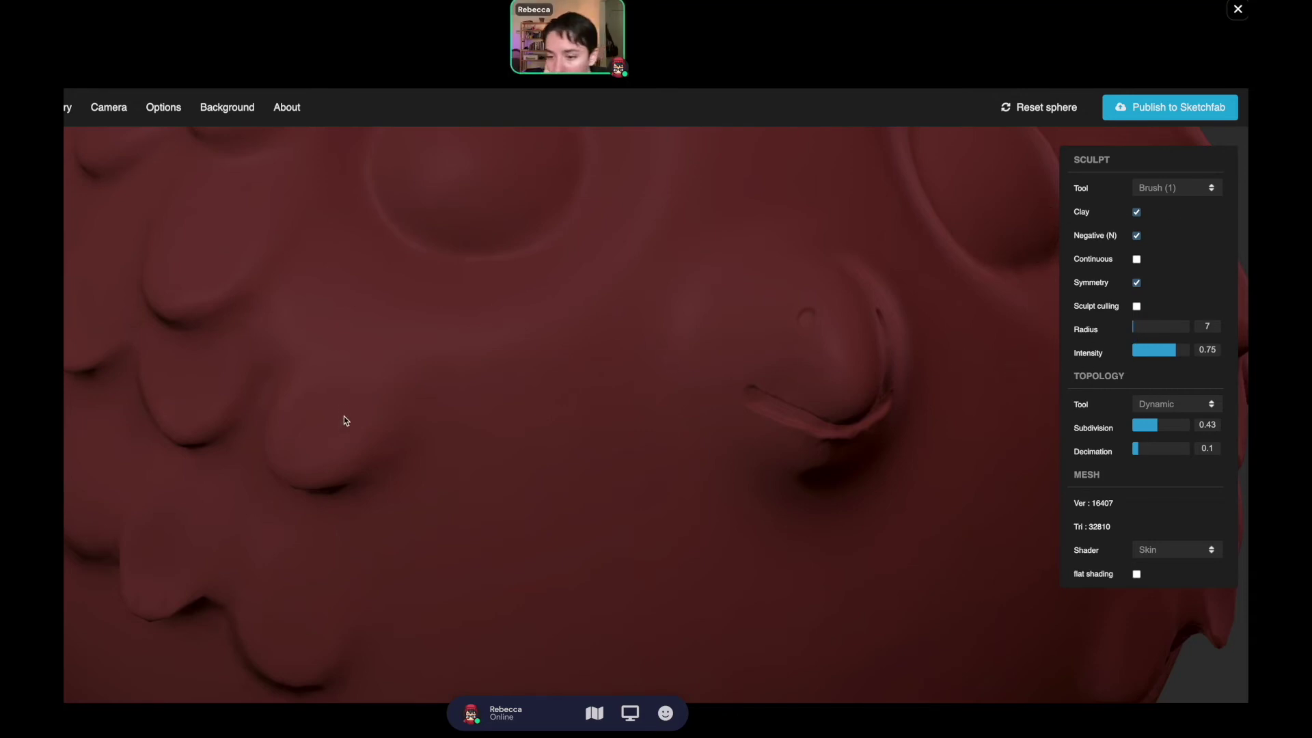
pyautogui.moveTo(317, 407)
pyautogui.mouseDown()
pyautogui.moveTo(283, 432)
pyautogui.moveTo(318, 422)
pyautogui.moveTo(295, 440)
pyautogui.moveTo(326, 427)
pyautogui.moveTo(304, 461)
pyautogui.moveTo(339, 420)
pyautogui.moveTo(335, 445)
pyautogui.moveTo(356, 422)
pyautogui.moveTo(345, 459)
pyautogui.moveTo(311, 420)
pyautogui.moveTo(326, 428)
pyautogui.moveTo(317, 460)
pyautogui.moveTo(312, 392)
pyautogui.moveTo(286, 427)
pyautogui.mouseUp()
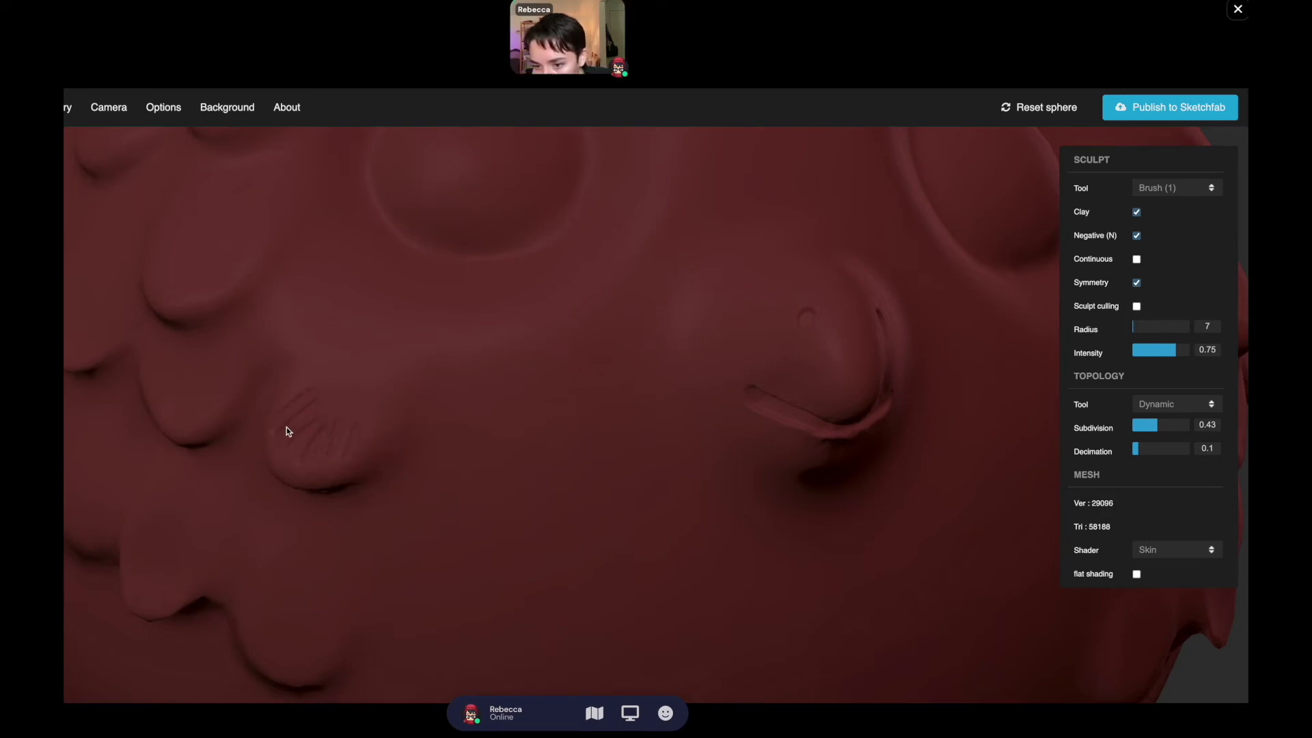
pyautogui.moveTo(354, 393)
pyautogui.mouseDown()
pyautogui.moveTo(302, 430)
pyautogui.moveTo(342, 411)
pyautogui.moveTo(305, 460)
pyautogui.mouseUp()
pyautogui.scroll(2, 249, 438)
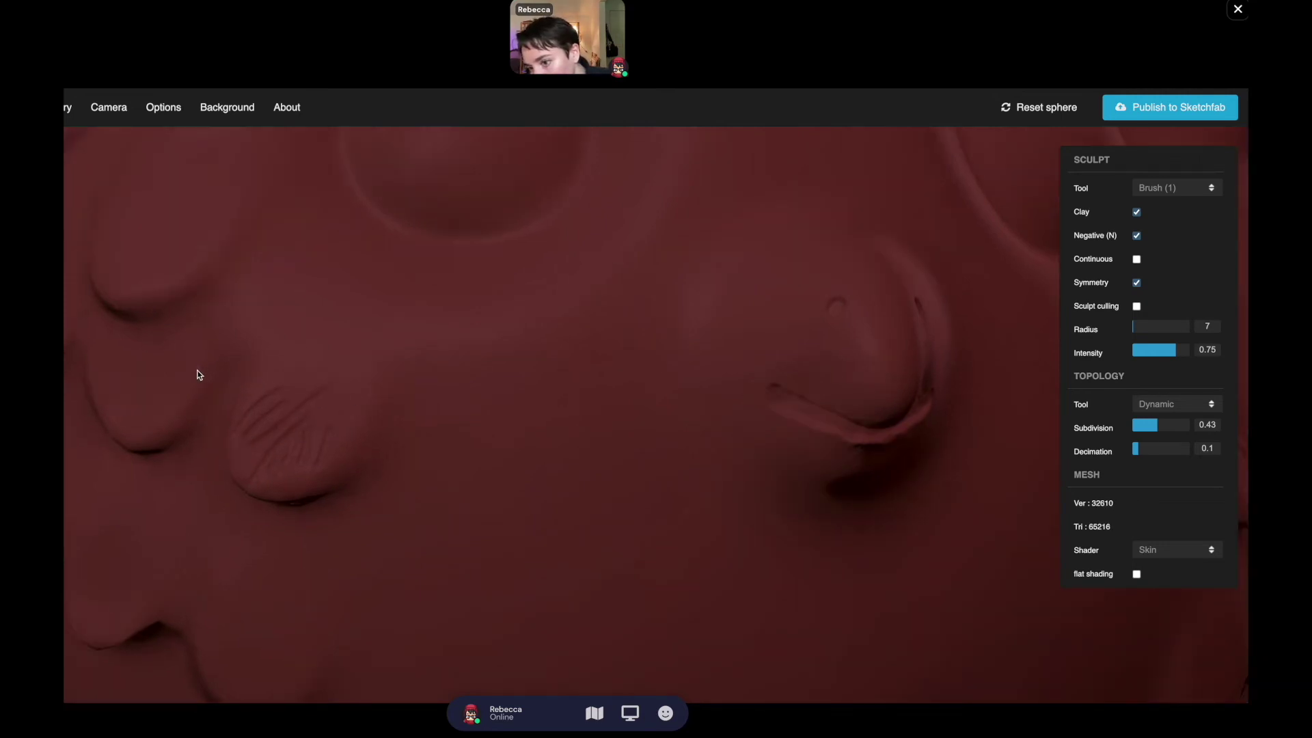
pyautogui.moveTo(196, 372)
pyautogui.mouseDown()
pyautogui.moveTo(158, 428)
pyautogui.moveTo(170, 353)
pyautogui.moveTo(138, 409)
pyautogui.moveTo(150, 356)
pyautogui.moveTo(126, 384)
pyautogui.moveTo(120, 355)
pyautogui.moveTo(101, 382)
pyautogui.moveTo(164, 375)
pyautogui.moveTo(152, 410)
pyautogui.mouseUp()
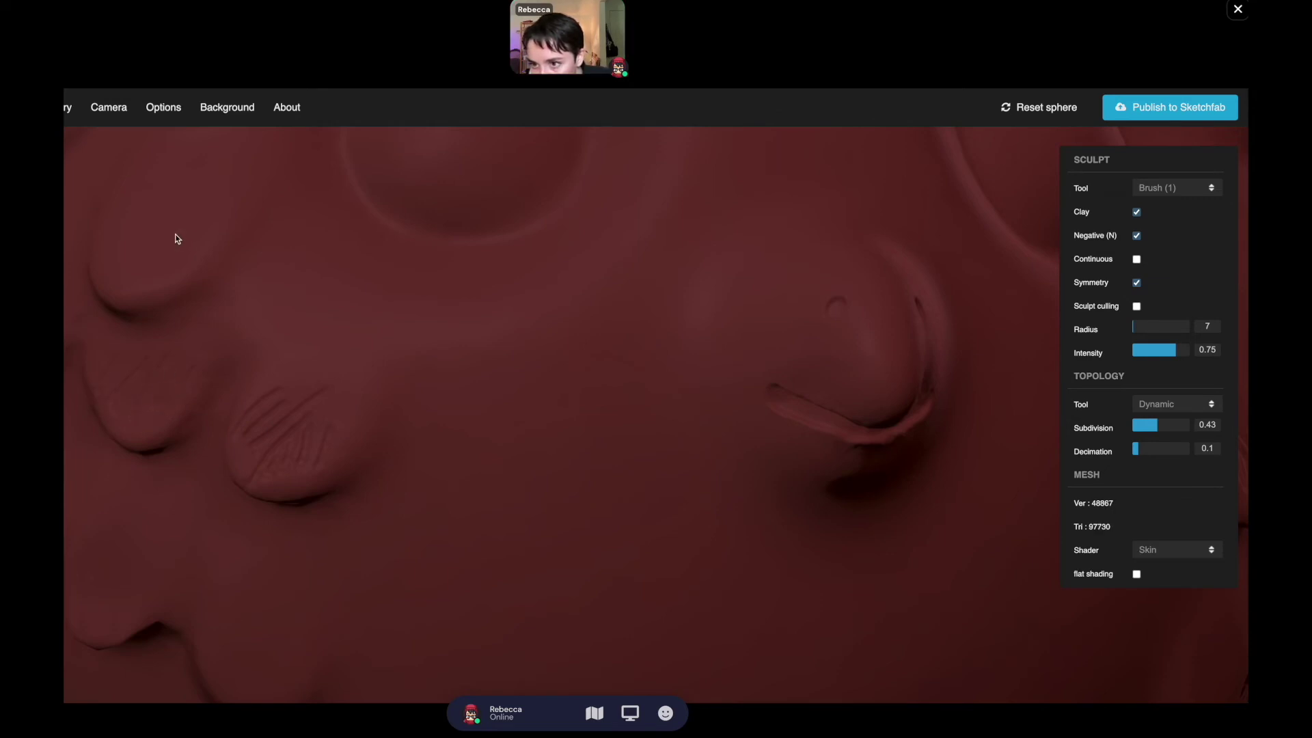
pyautogui.moveTo(175, 239)
pyautogui.mouseDown()
pyautogui.moveTo(145, 279)
pyautogui.moveTo(203, 244)
pyautogui.moveTo(139, 259)
pyautogui.moveTo(125, 235)
pyautogui.mouseUp()
pyautogui.scroll(3, 439, 366)
pyautogui.scroll(-5, 439, 365)
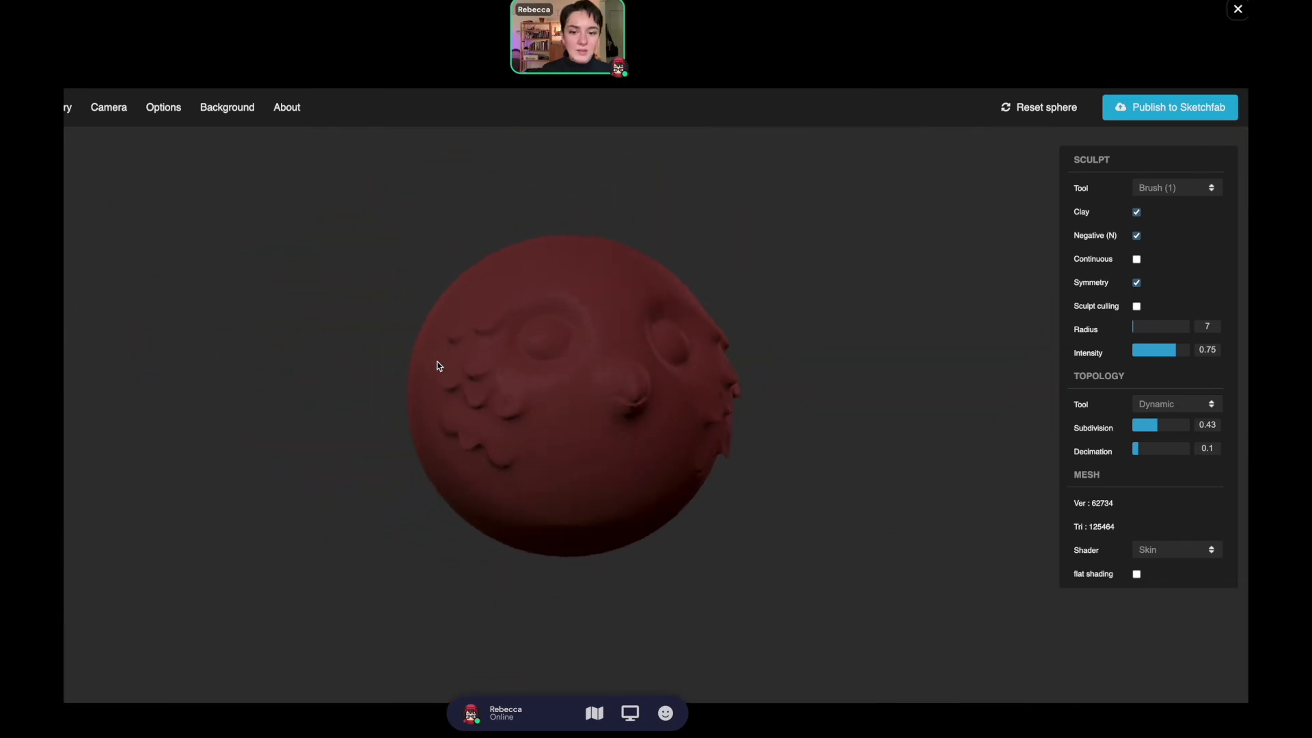
pyautogui.moveTo(820, 555)
pyautogui.mouseDown()
pyautogui.moveTo(688, 633)
pyautogui.moveTo(623, 597)
pyautogui.mouseUp()
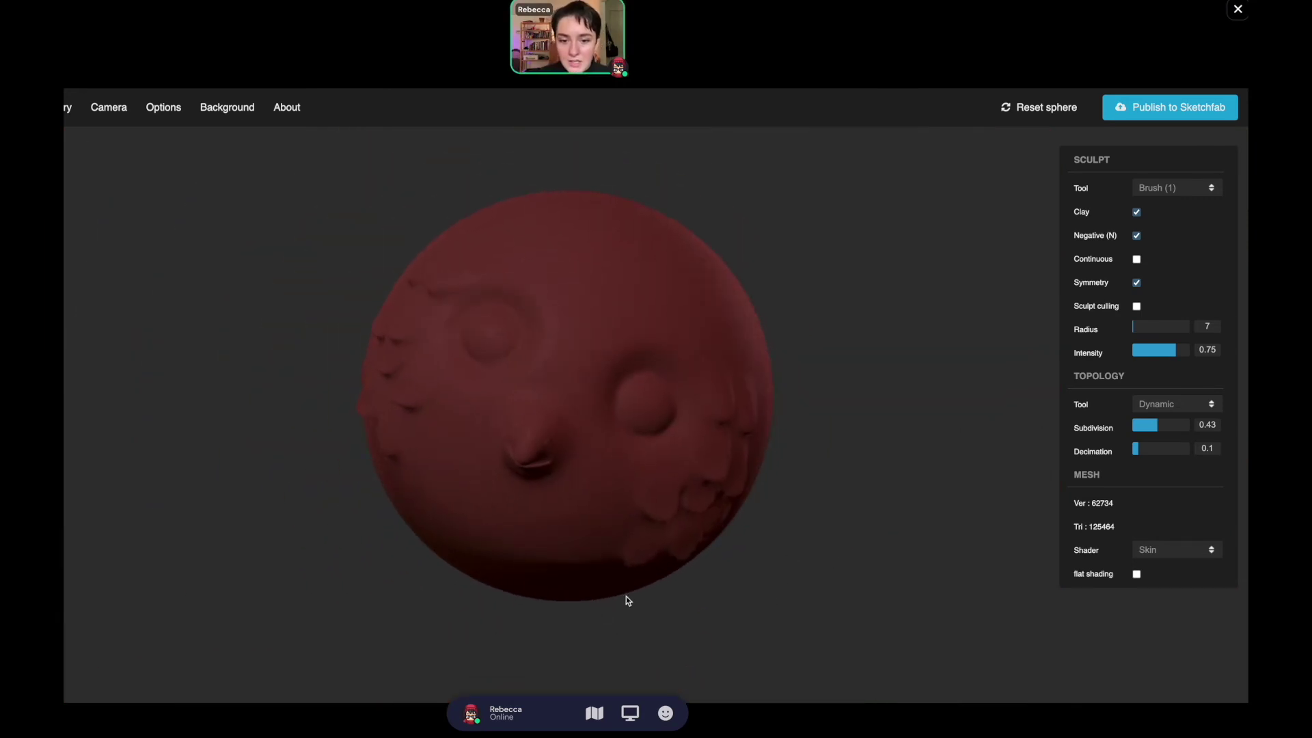
pyautogui.moveTo(240, 458); pyautogui.dragTo(315, 435)
pyautogui.moveTo(865, 426); pyautogui.dragTo(803, 342)
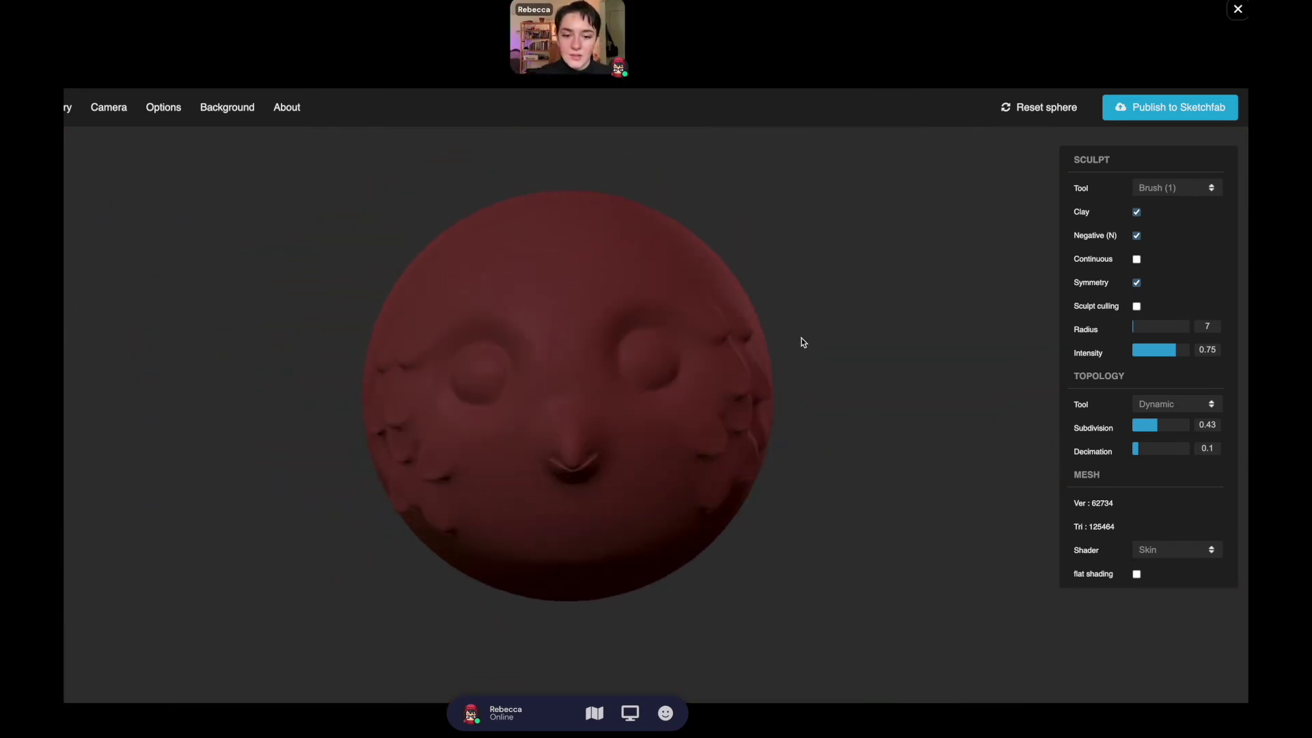
pyautogui.moveTo(246, 578); pyautogui.dragTo(211, 551)
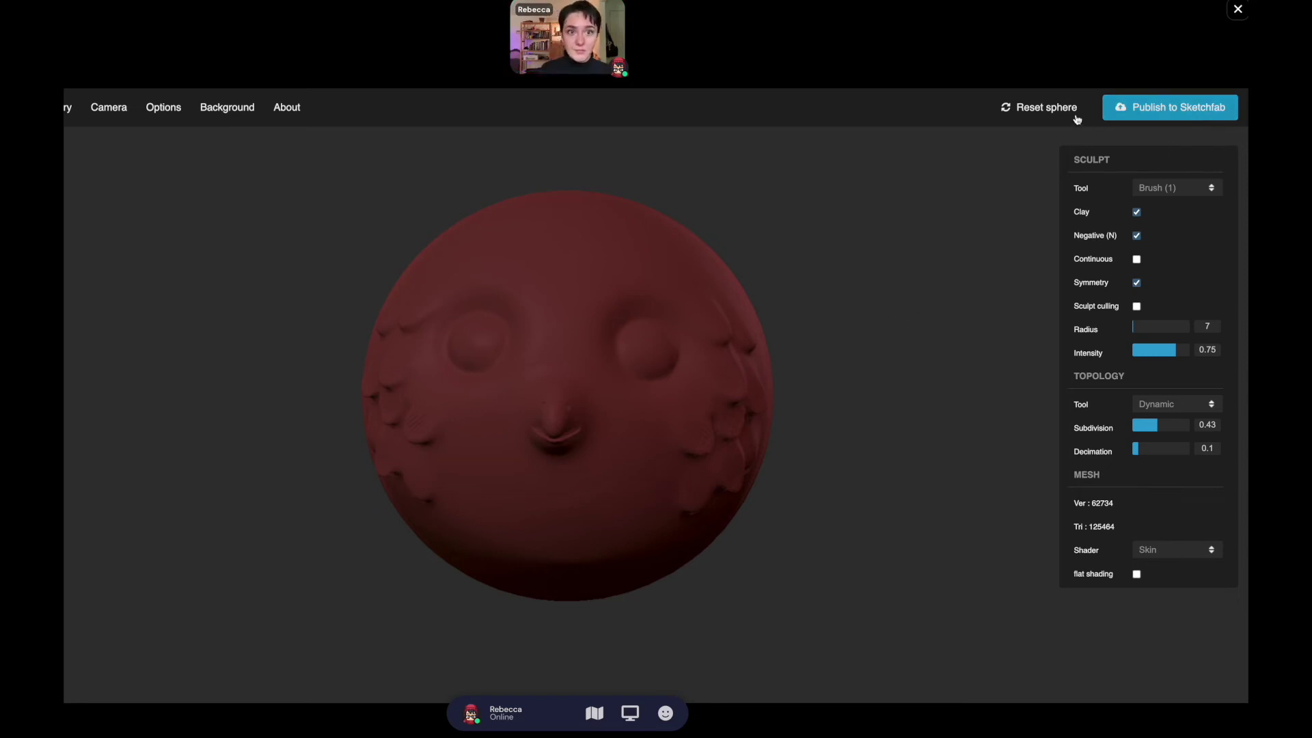
# Publish the bird-faced sphere to Sketchfab as 'bird ball', then close the publishing window.
pyautogui.click(1162, 115)
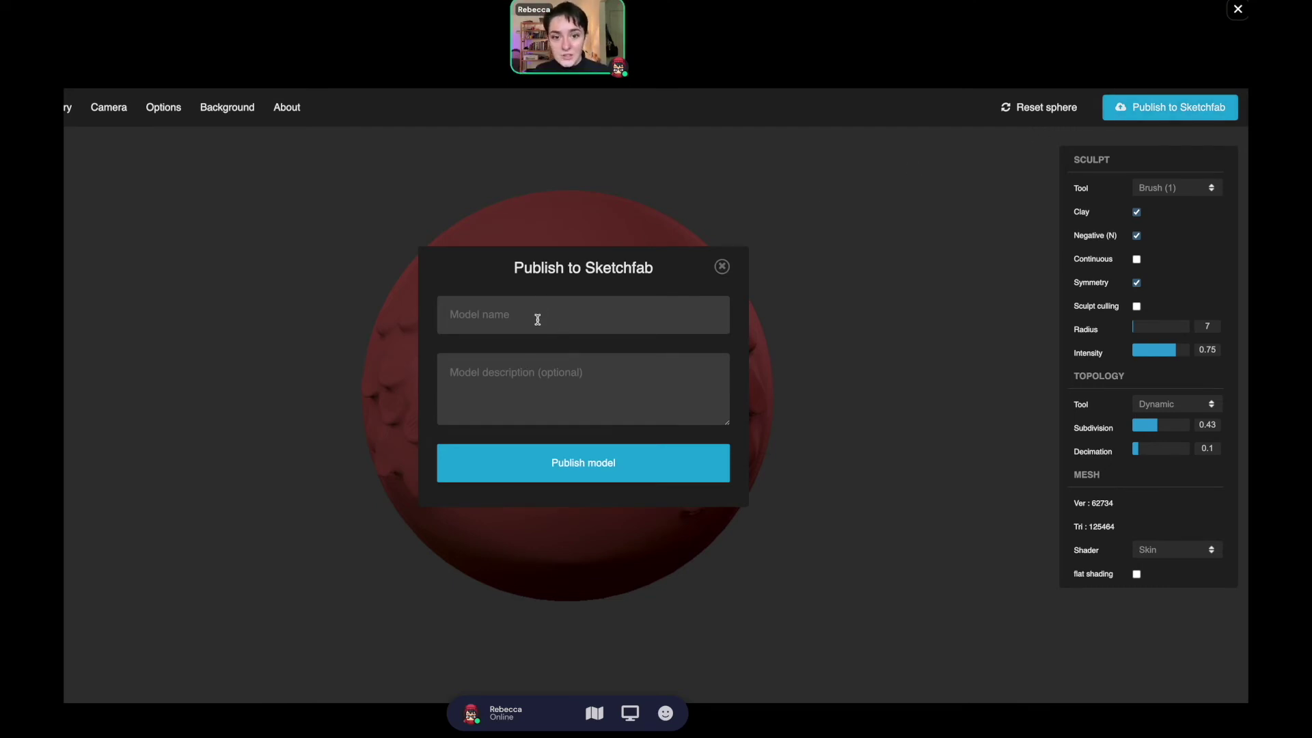
pyautogui.click(619, 301)
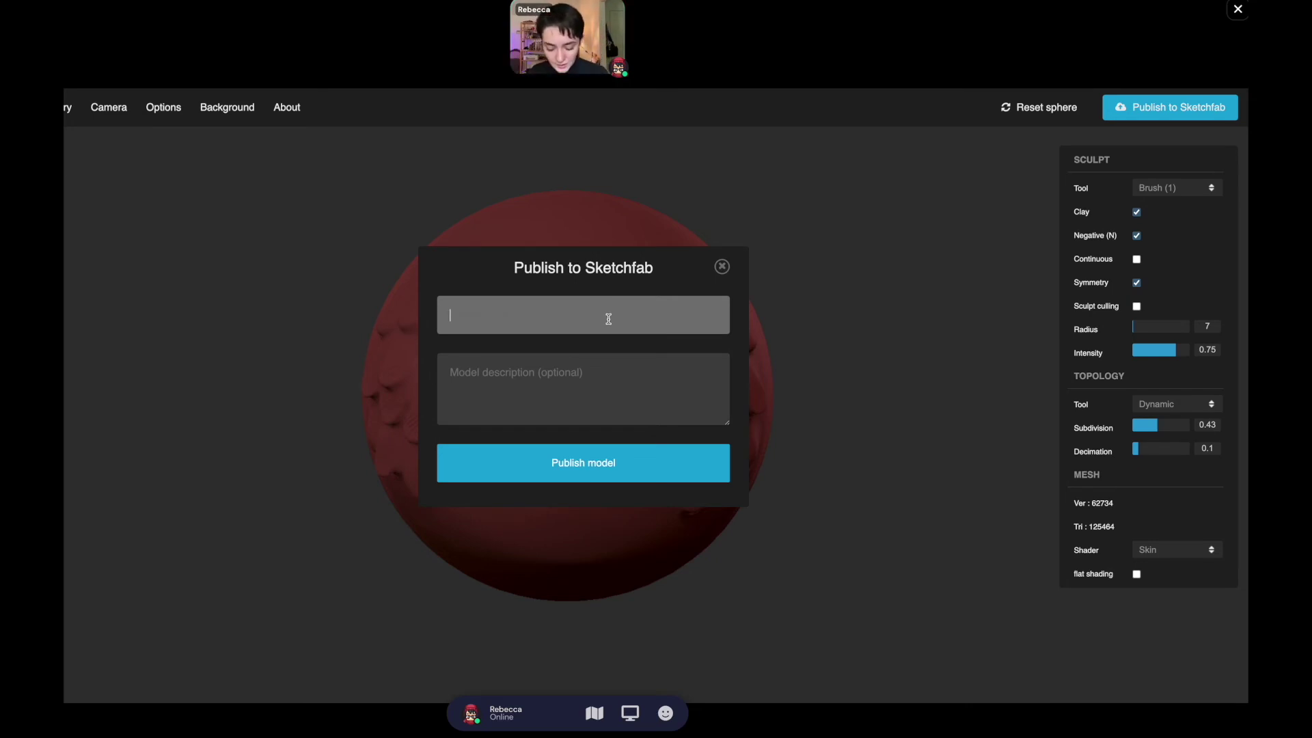
pyautogui.write('bird ball')
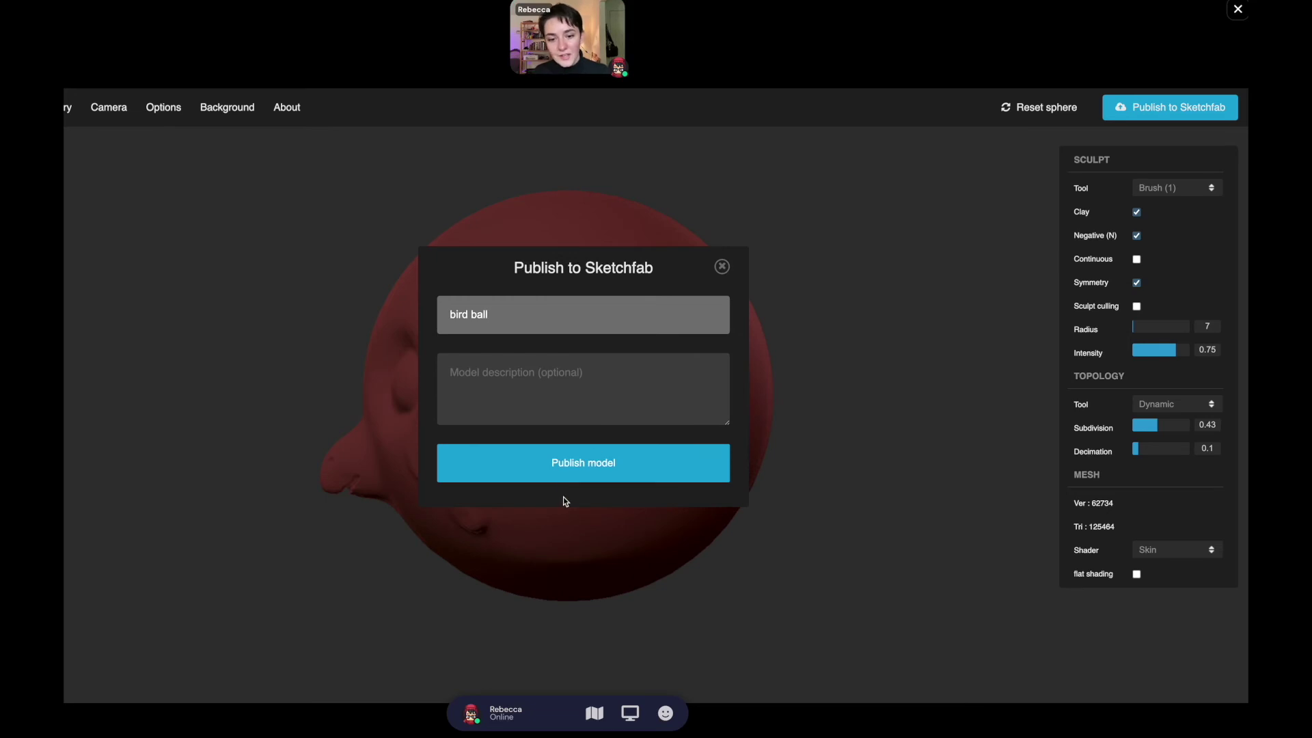
pyautogui.click(593, 475)
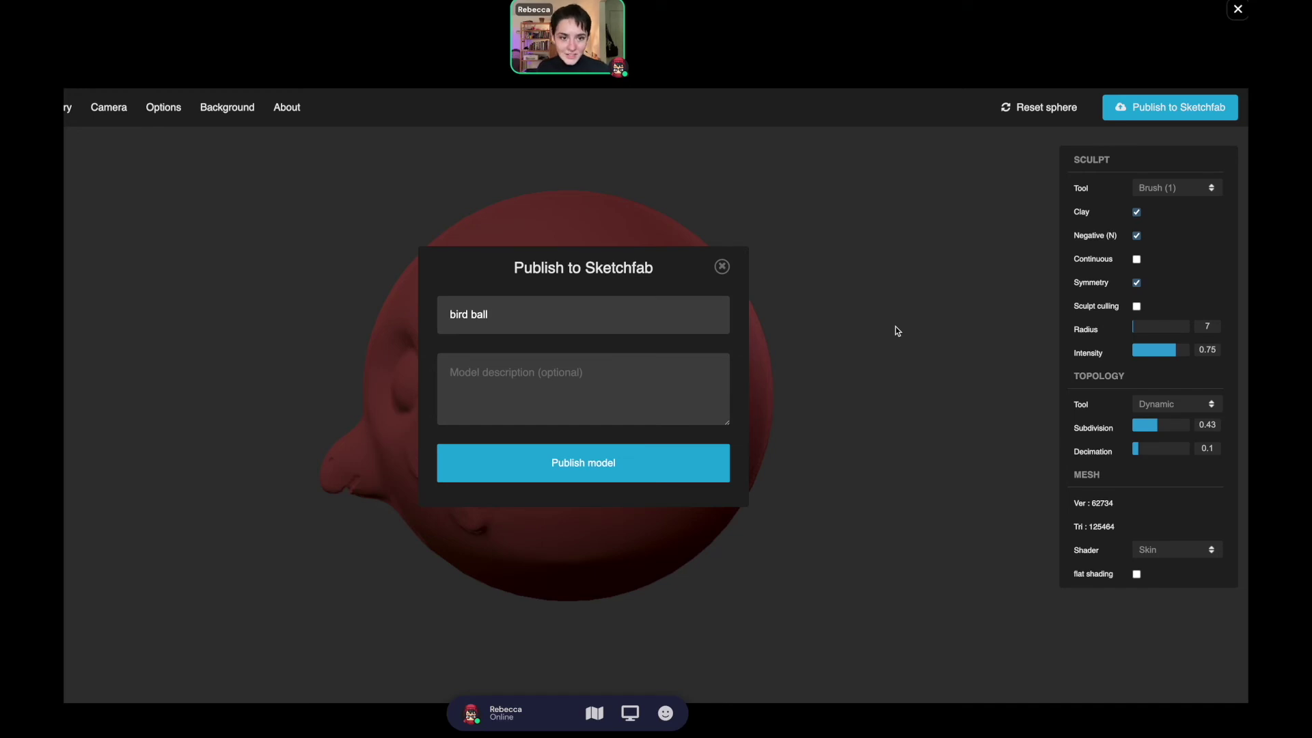
pyautogui.click(722, 268)
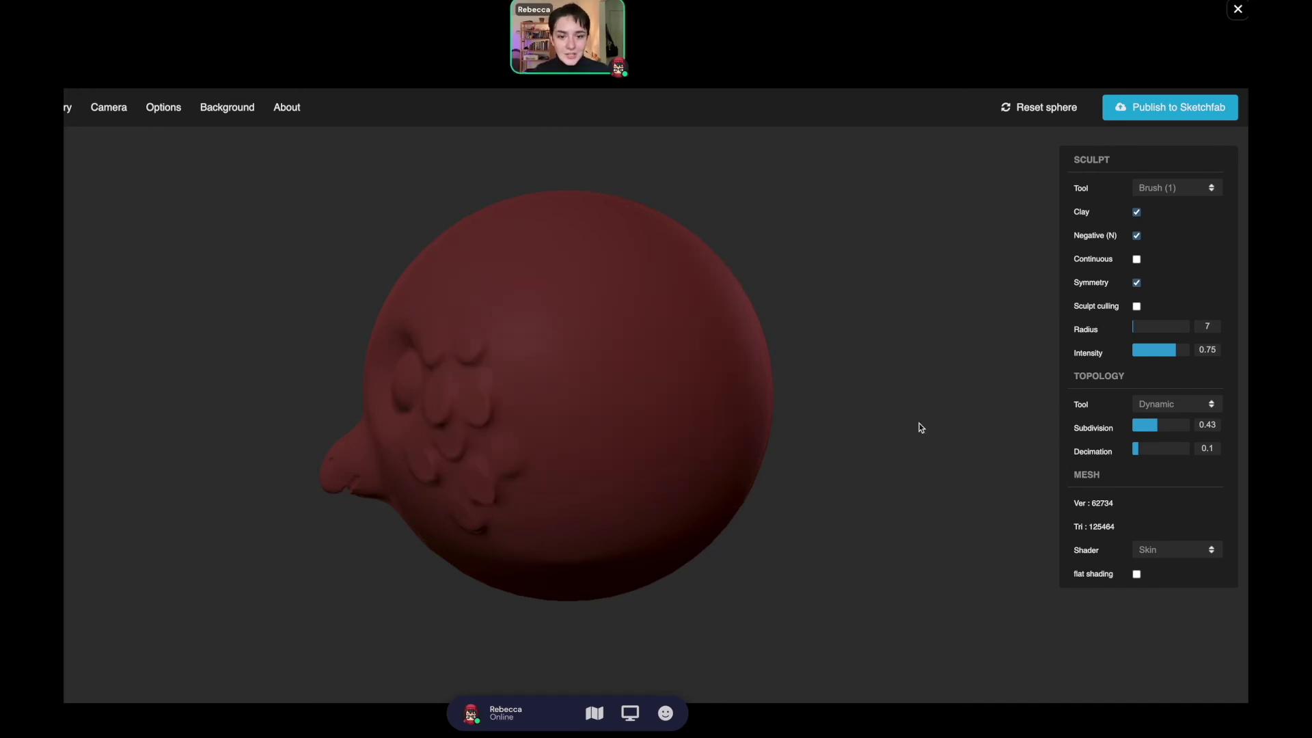
# Rotate the sphere until its face is centred in the view.
pyautogui.moveTo(920, 427)
pyautogui.mouseDown()
pyautogui.moveTo(963, 346)
pyautogui.moveTo(817, 474)
pyautogui.moveTo(961, 451)
pyautogui.moveTo(777, 576)
pyautogui.moveTo(237, 380)
pyautogui.moveTo(287, 307)
pyautogui.moveTo(260, 469)
pyautogui.mouseUp()
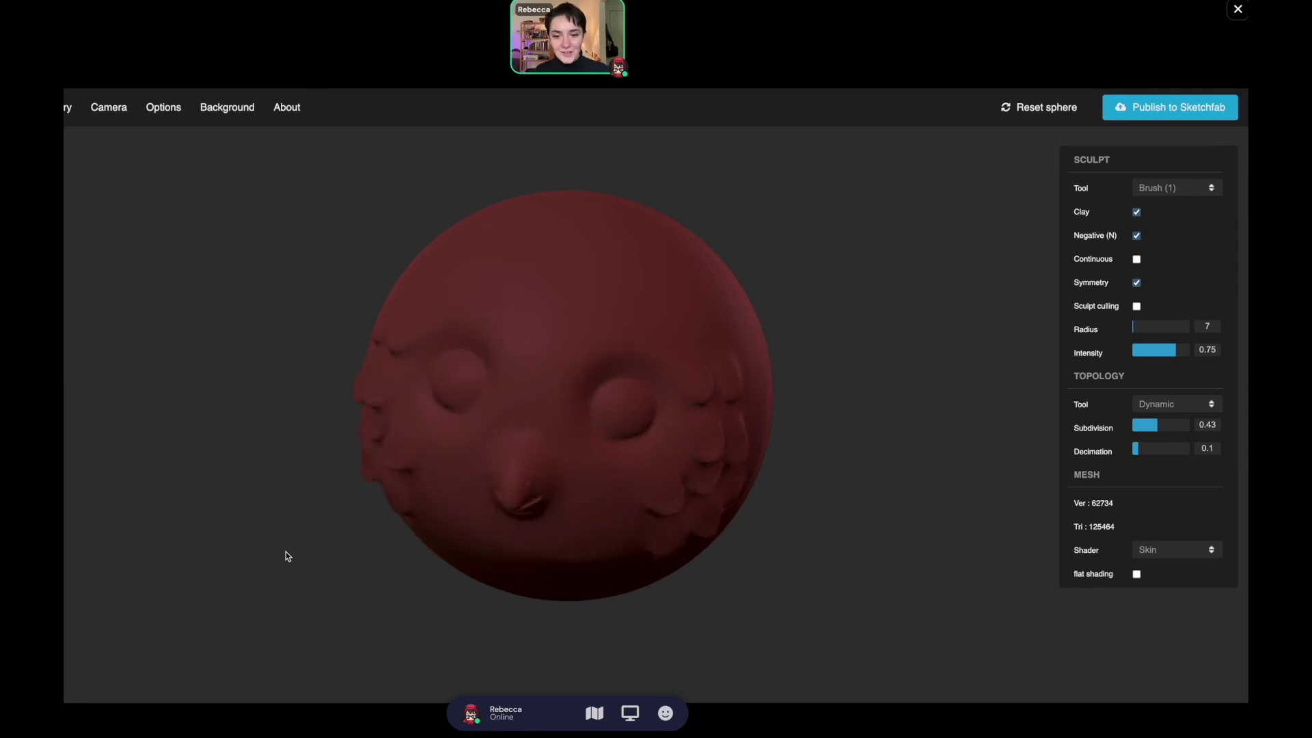
pyautogui.moveTo(287, 556)
pyautogui.mouseDown()
pyautogui.moveTo(310, 506)
pyautogui.moveTo(355, 551)
pyautogui.moveTo(864, 565)
pyautogui.moveTo(868, 533)
pyautogui.mouseUp()
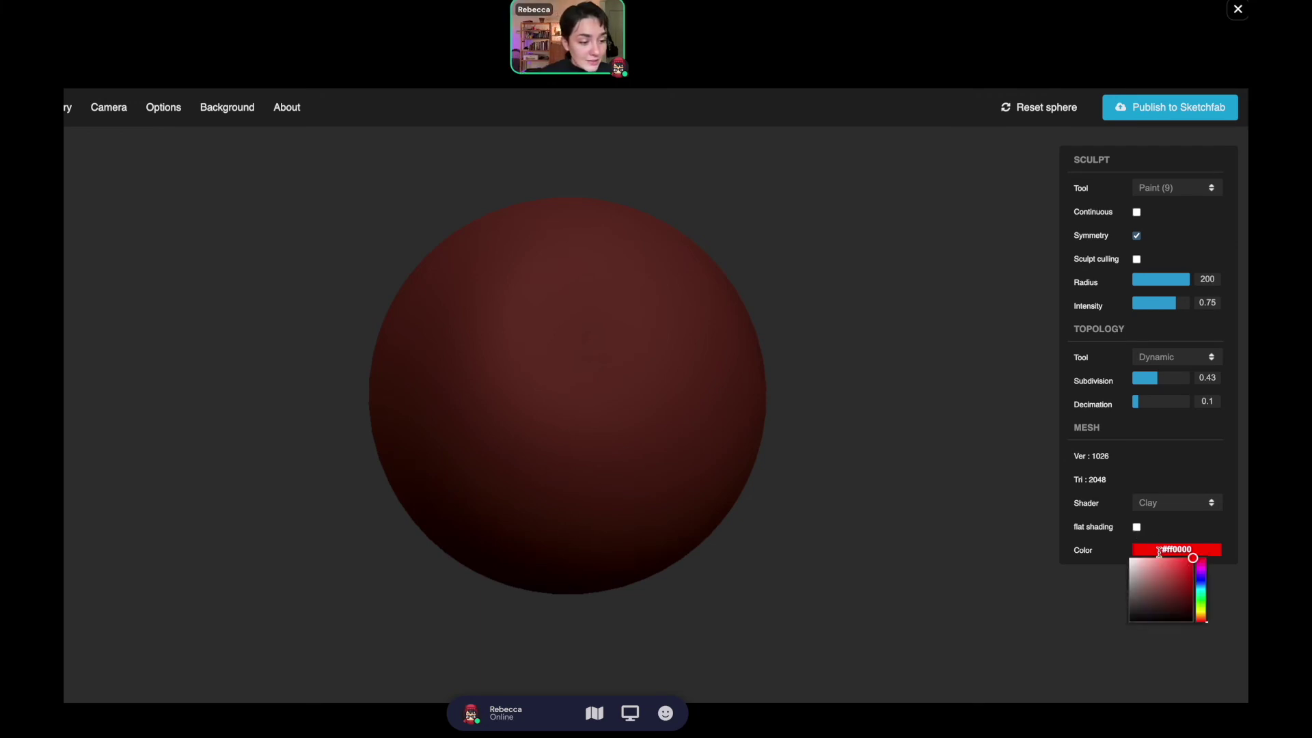
# With the Paint tool, brush #ff0000 red over the sphere, turning it to cover every side.
pyautogui.click(1163, 188)
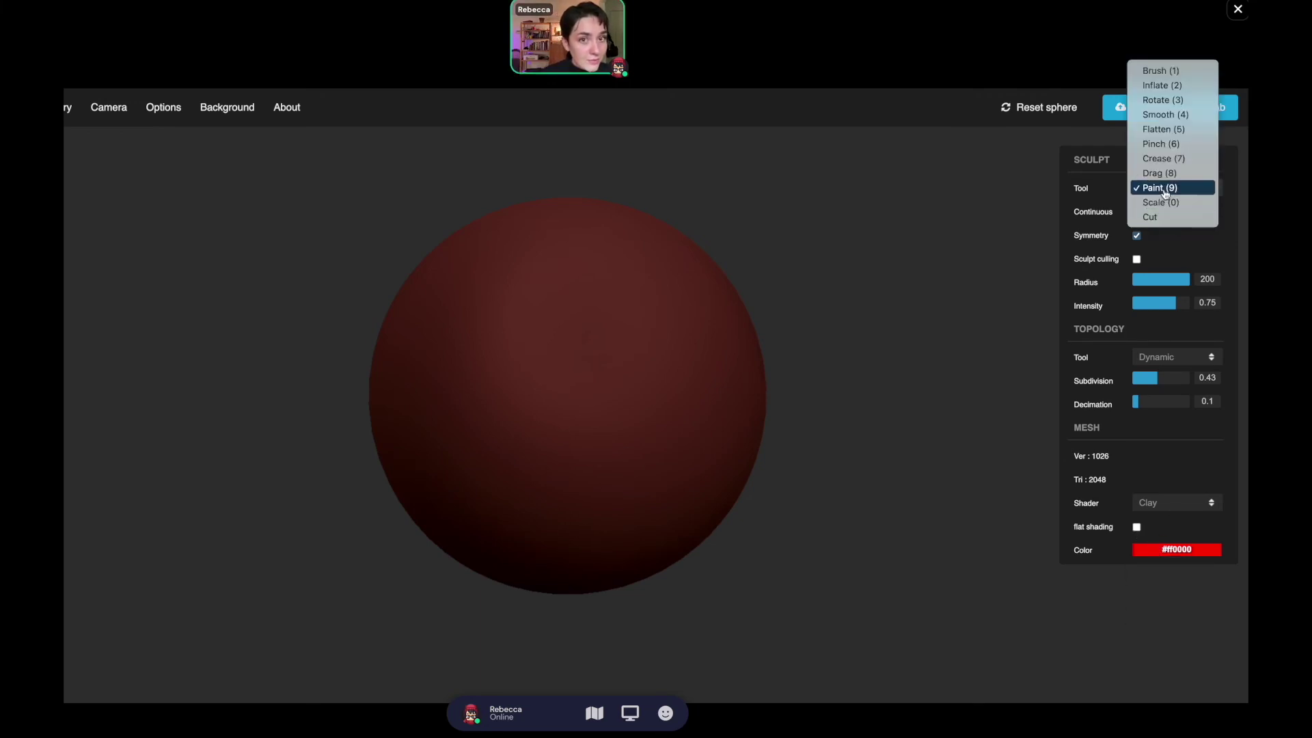
pyautogui.click(1165, 189)
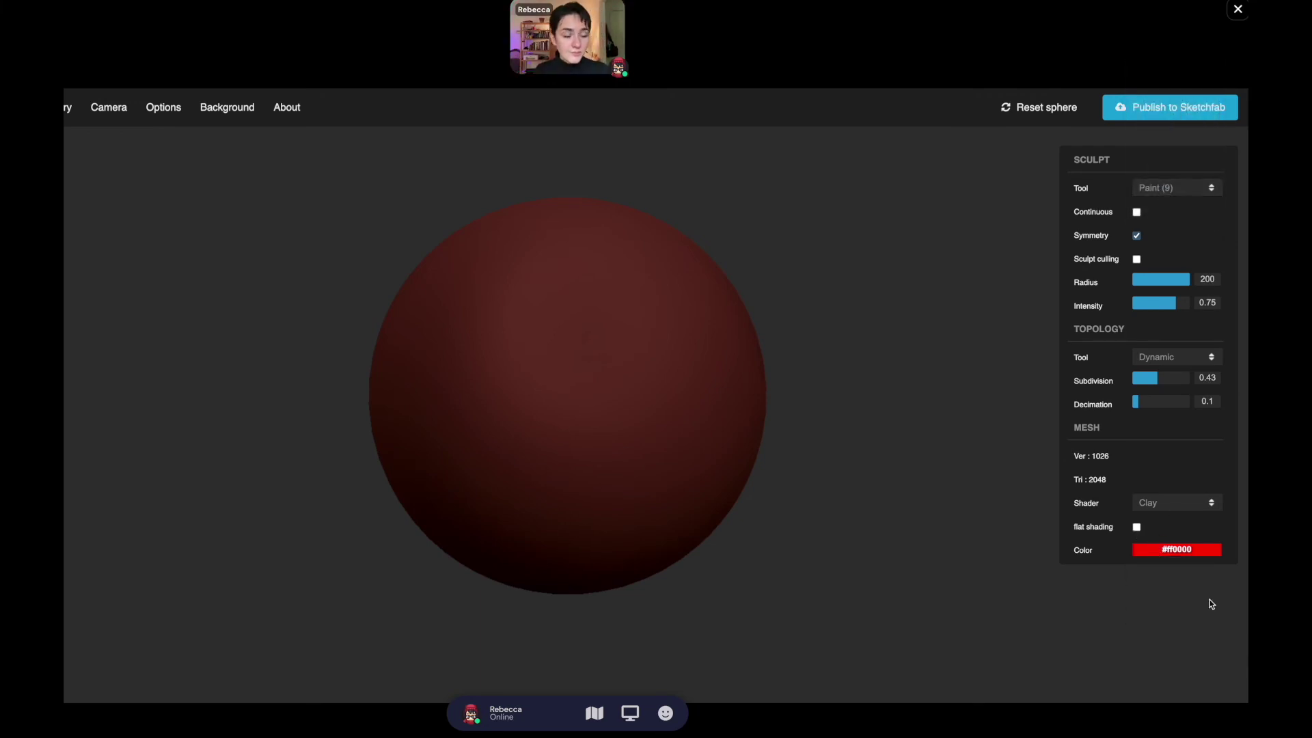
pyautogui.moveTo(1172, 545)
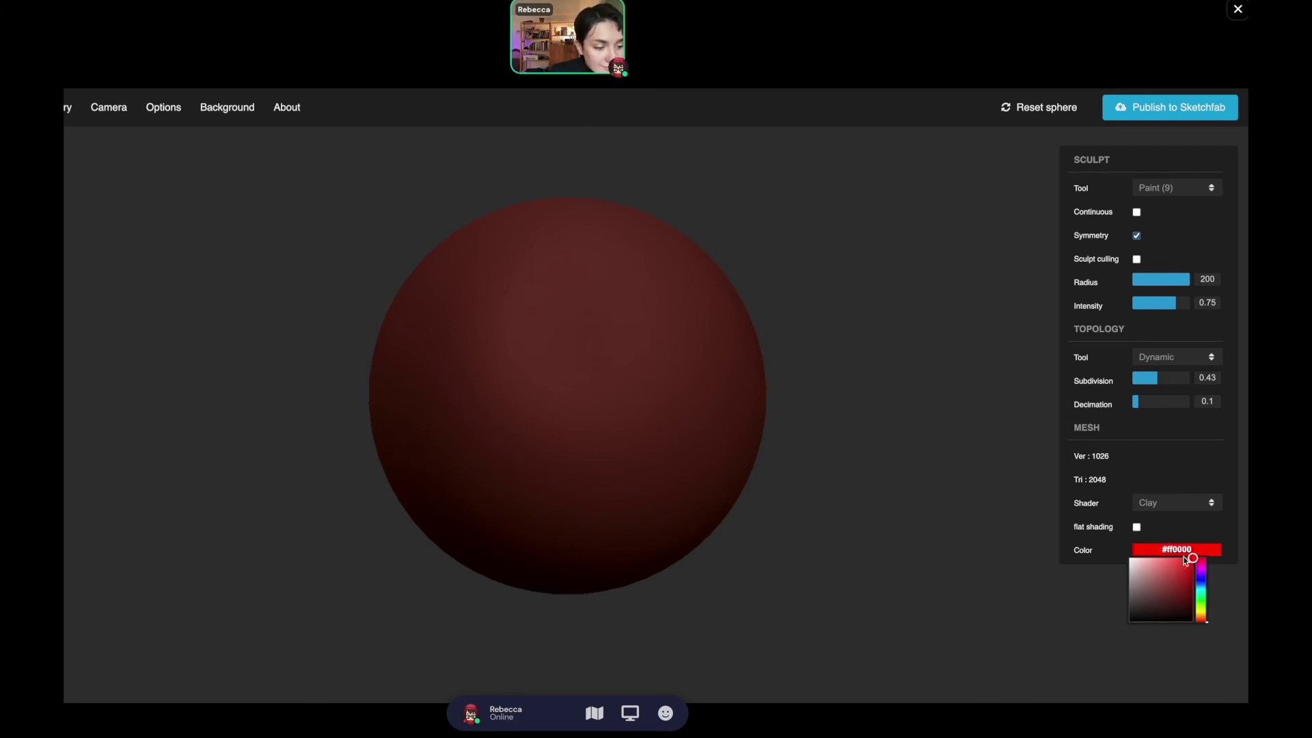
pyautogui.moveTo(568, 477)
pyautogui.mouseDown()
pyautogui.moveTo(675, 400)
pyautogui.moveTo(428, 358)
pyautogui.moveTo(715, 262)
pyautogui.moveTo(425, 595)
pyautogui.moveTo(660, 387)
pyautogui.mouseUp()
pyautogui.moveTo(661, 388)
pyautogui.mouseDown(button='right')
pyautogui.moveTo(852, 612)
pyautogui.moveTo(480, 410)
pyautogui.moveTo(477, 577)
pyautogui.mouseUp(button='right')
pyautogui.moveTo(478, 577)
pyautogui.mouseDown()
pyautogui.moveTo(464, 487)
pyautogui.moveTo(539, 597)
pyautogui.moveTo(589, 484)
pyautogui.moveTo(574, 258)
pyautogui.moveTo(914, 734)
pyautogui.mouseUp()
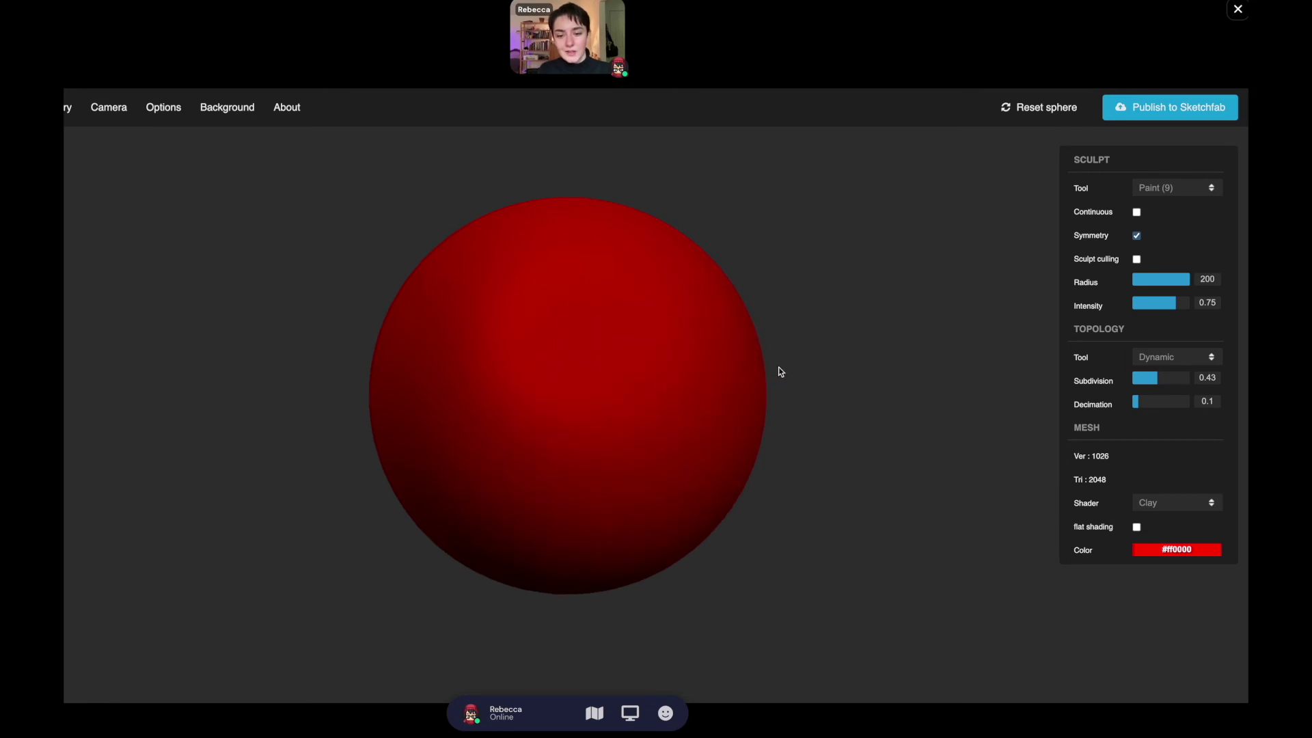
pyautogui.click(506, 336)
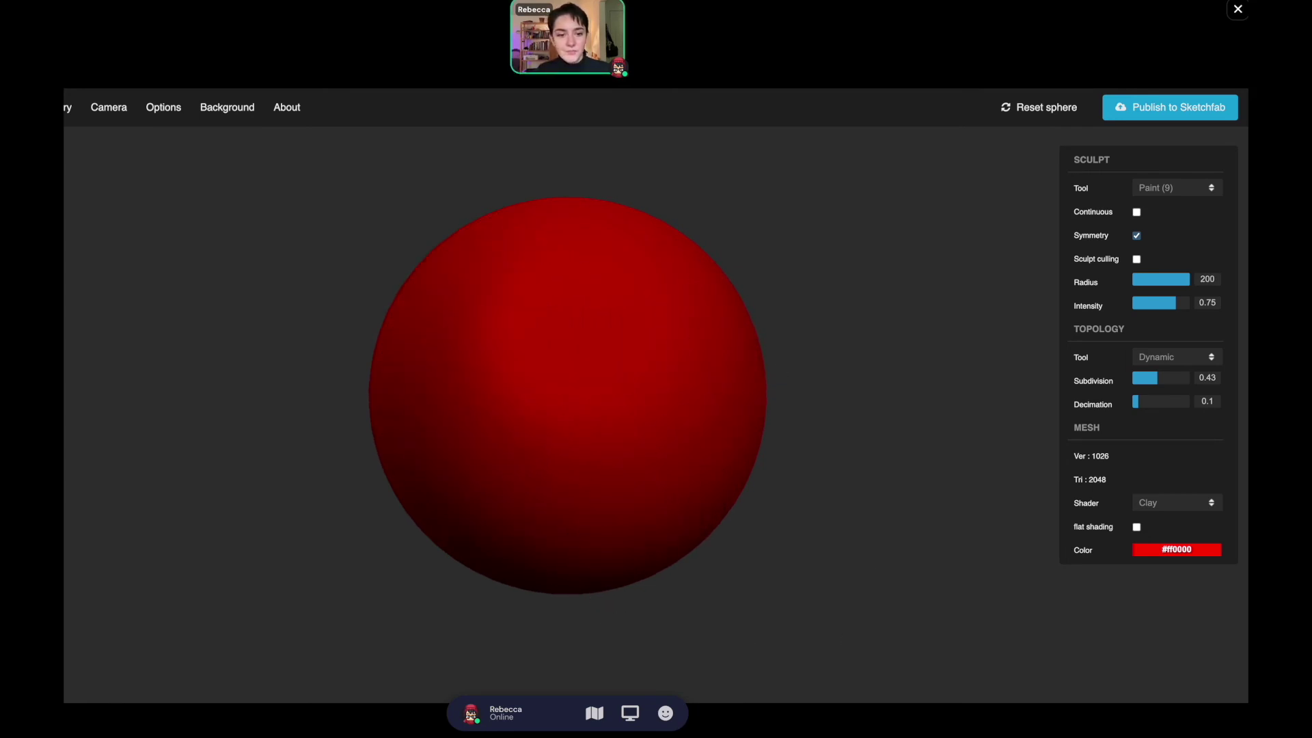
# Set the paint colour to #ffc200, shrink the radius to 51, and paint a yellow spot.
pyautogui.click(1145, 552)
pyautogui.click(1201, 614)
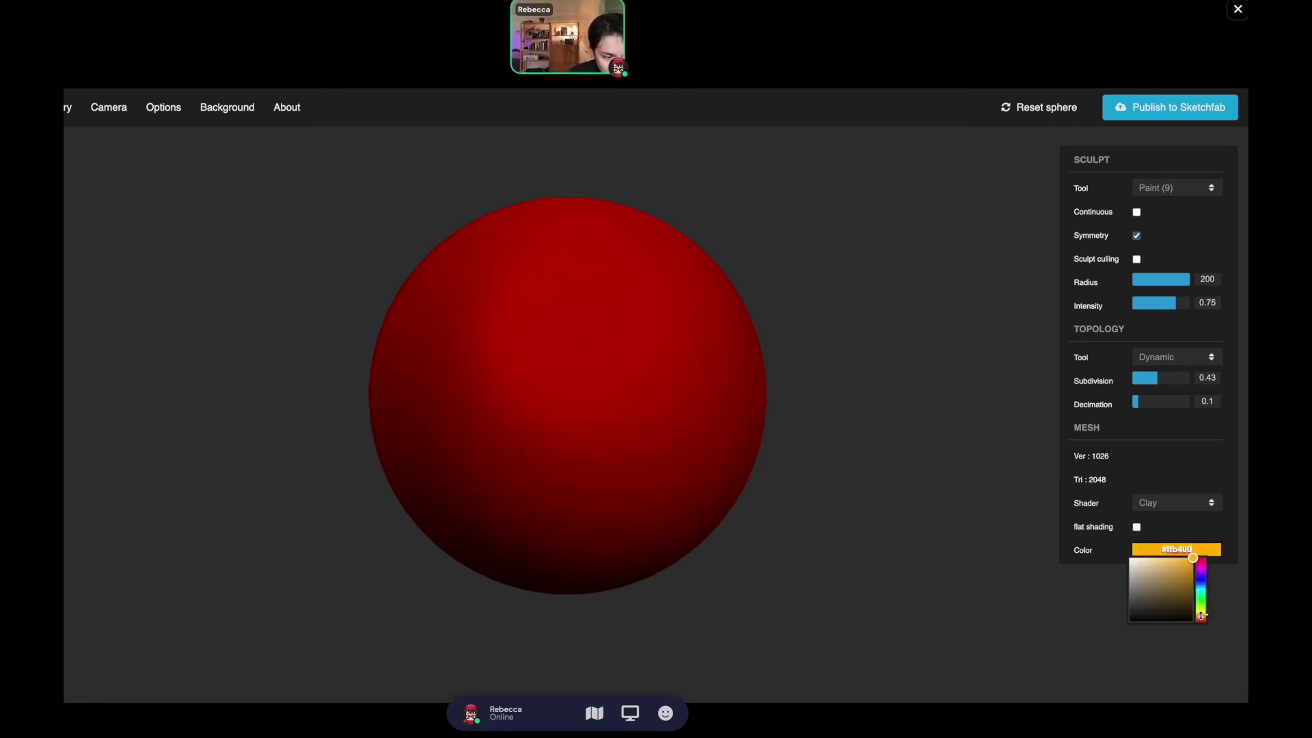
pyautogui.click(1200, 612)
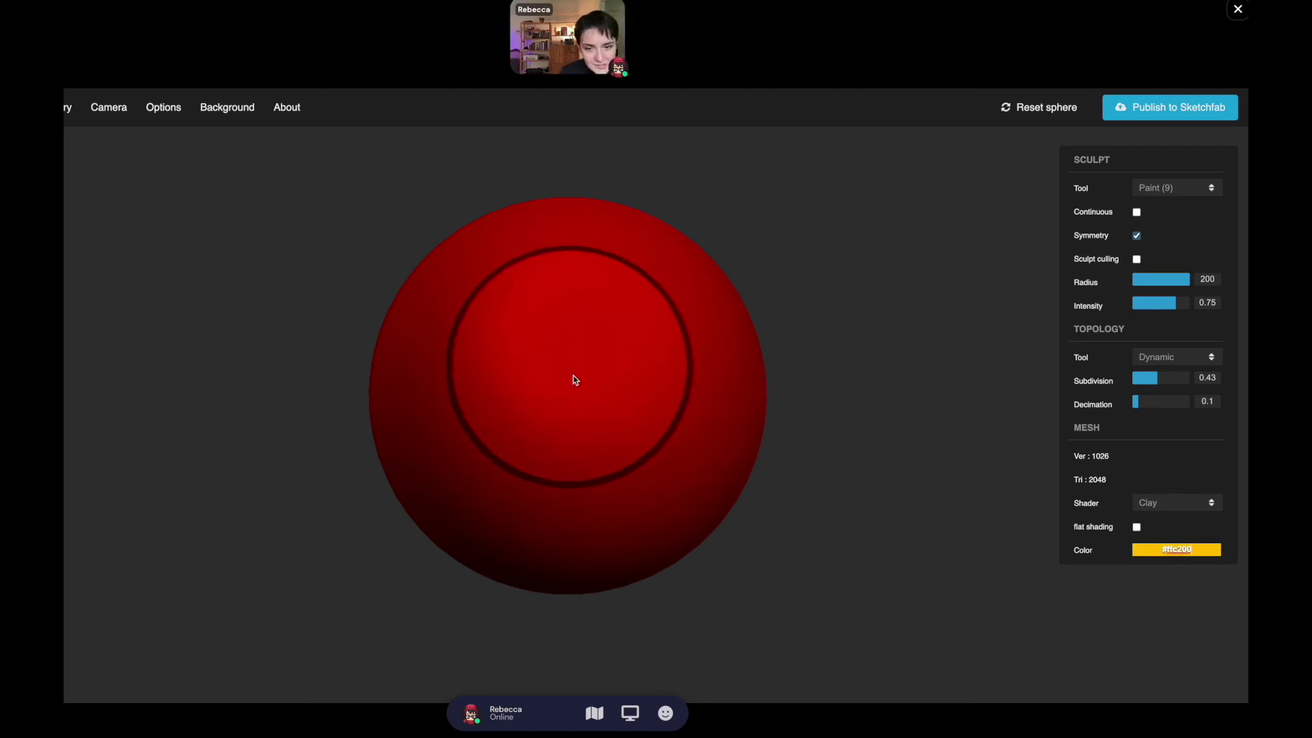
pyautogui.moveTo(1167, 281); pyautogui.dragTo(1143, 282)
pyautogui.moveTo(545, 422)
pyautogui.mouseDown()
pyautogui.moveTo(567, 437)
pyautogui.moveTo(559, 420)
pyautogui.moveTo(572, 400)
pyautogui.mouseUp()
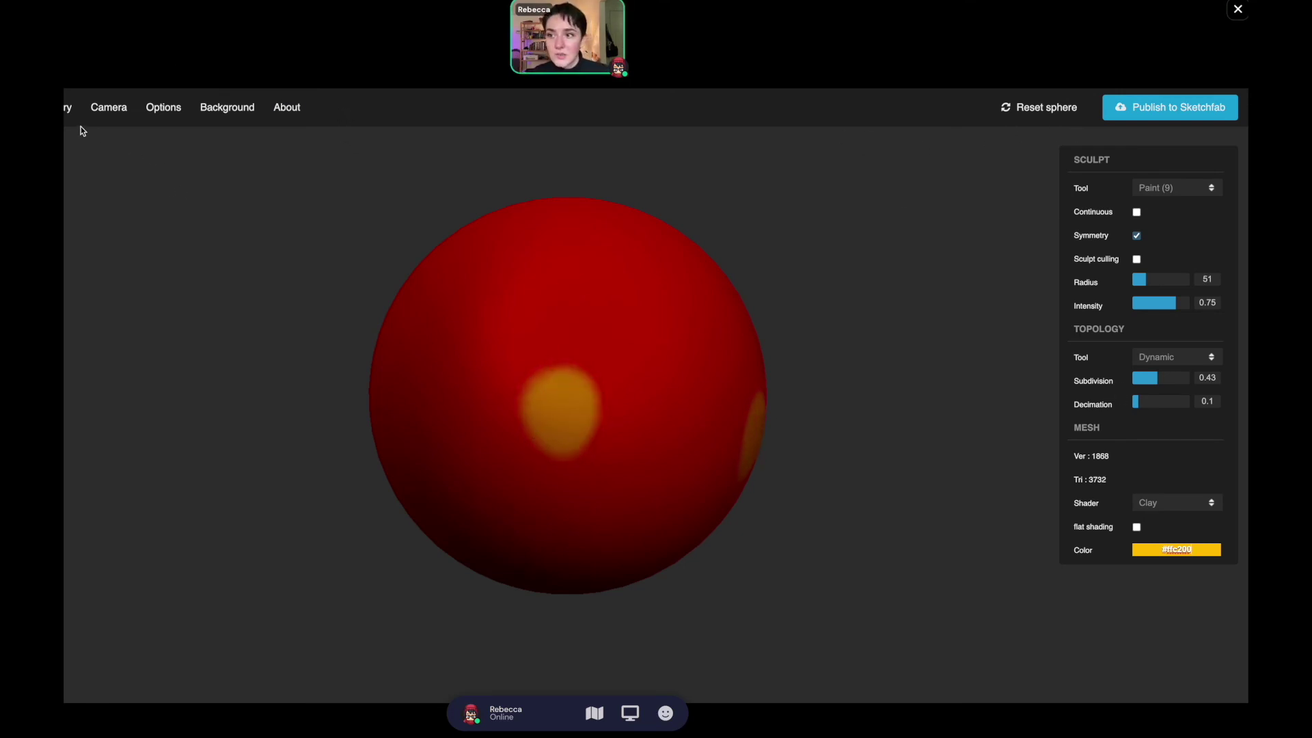
# Undo the mirrored spots, turn Symmetry off, and paint one yellow beak in the centre.
pyautogui.moveTo(66, 116)
pyautogui.click(113, 134)
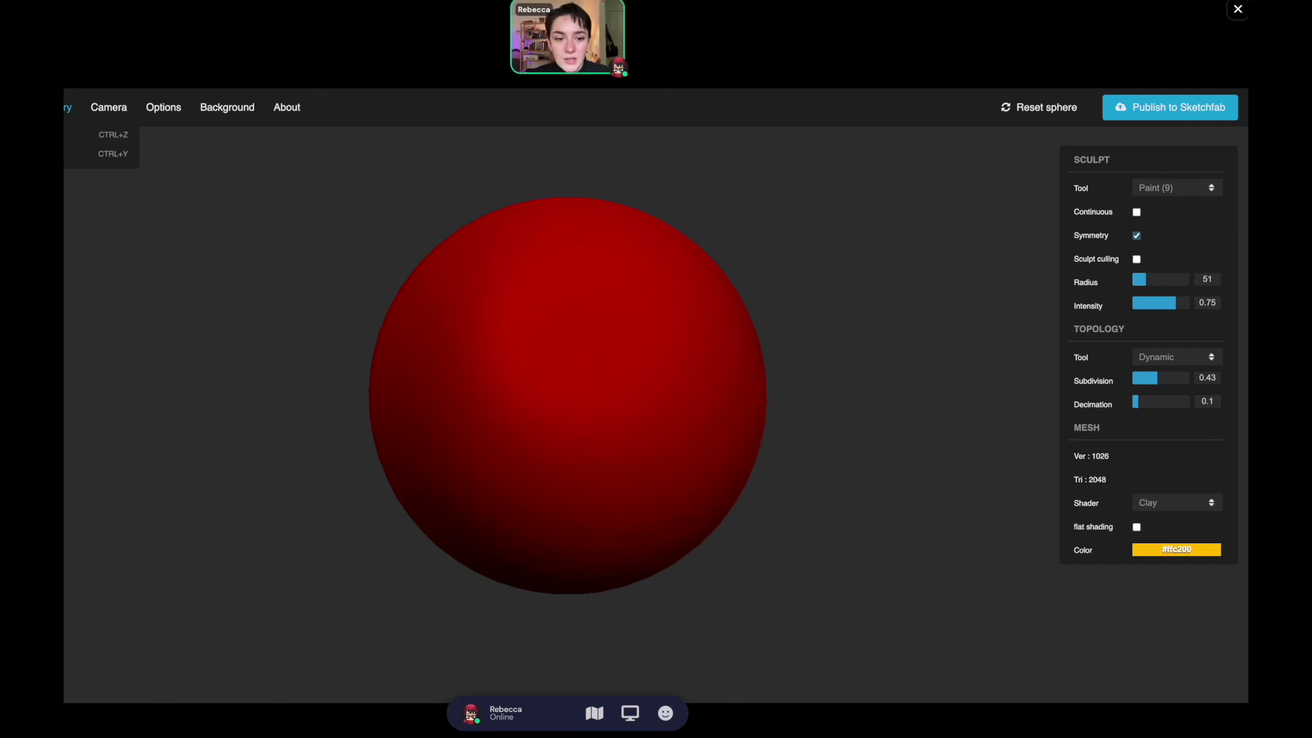
pyautogui.click(1136, 235)
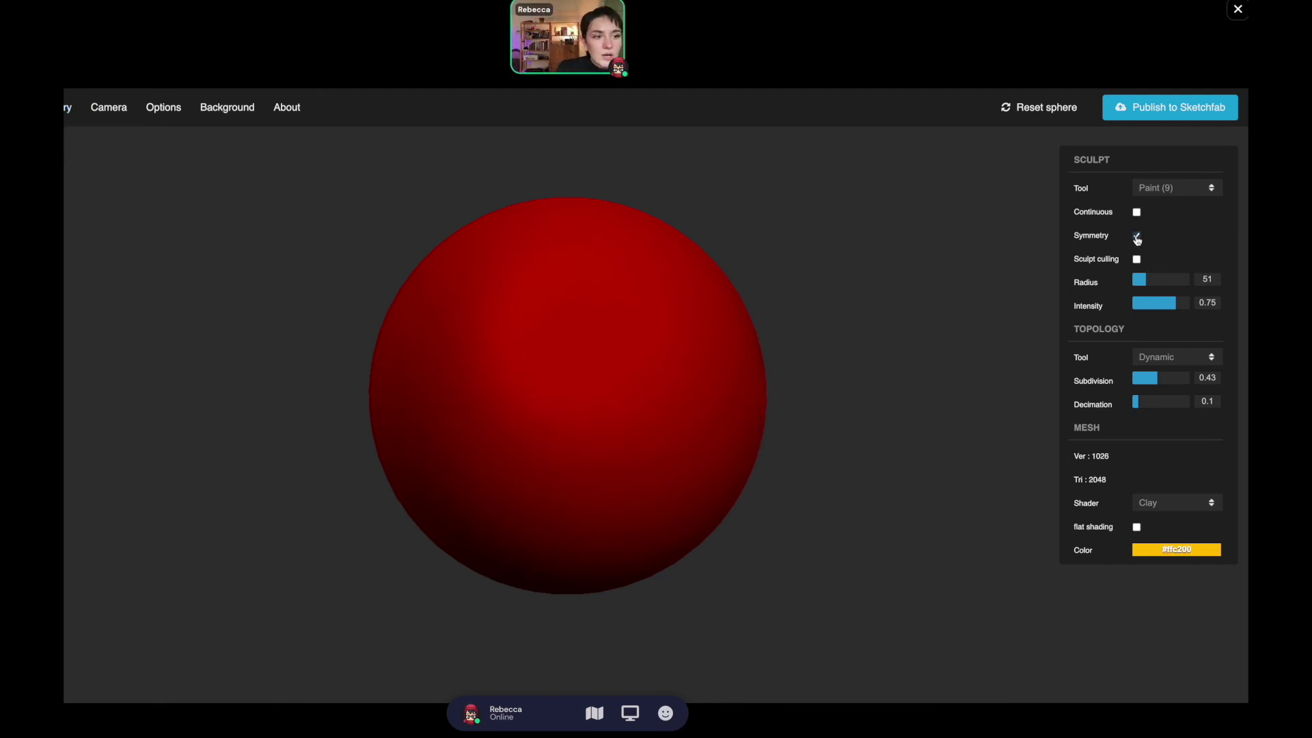
pyautogui.moveTo(595, 405)
pyautogui.mouseDown()
pyautogui.moveTo(587, 399)
pyautogui.moveTo(600, 383)
pyautogui.mouseUp()
pyautogui.moveTo(1169, 570)
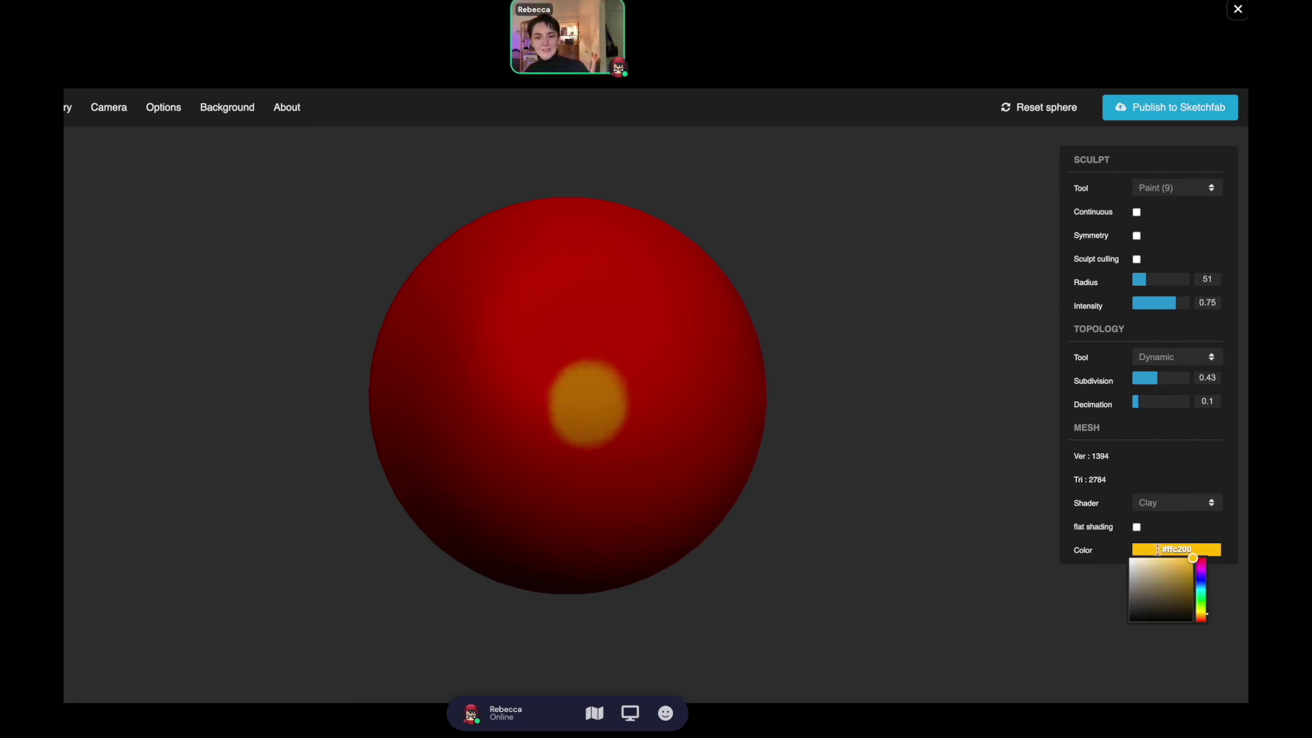
# Set the paint colour to #000000 black and paint left and right eyes above the beak.
pyautogui.click(1130, 607)
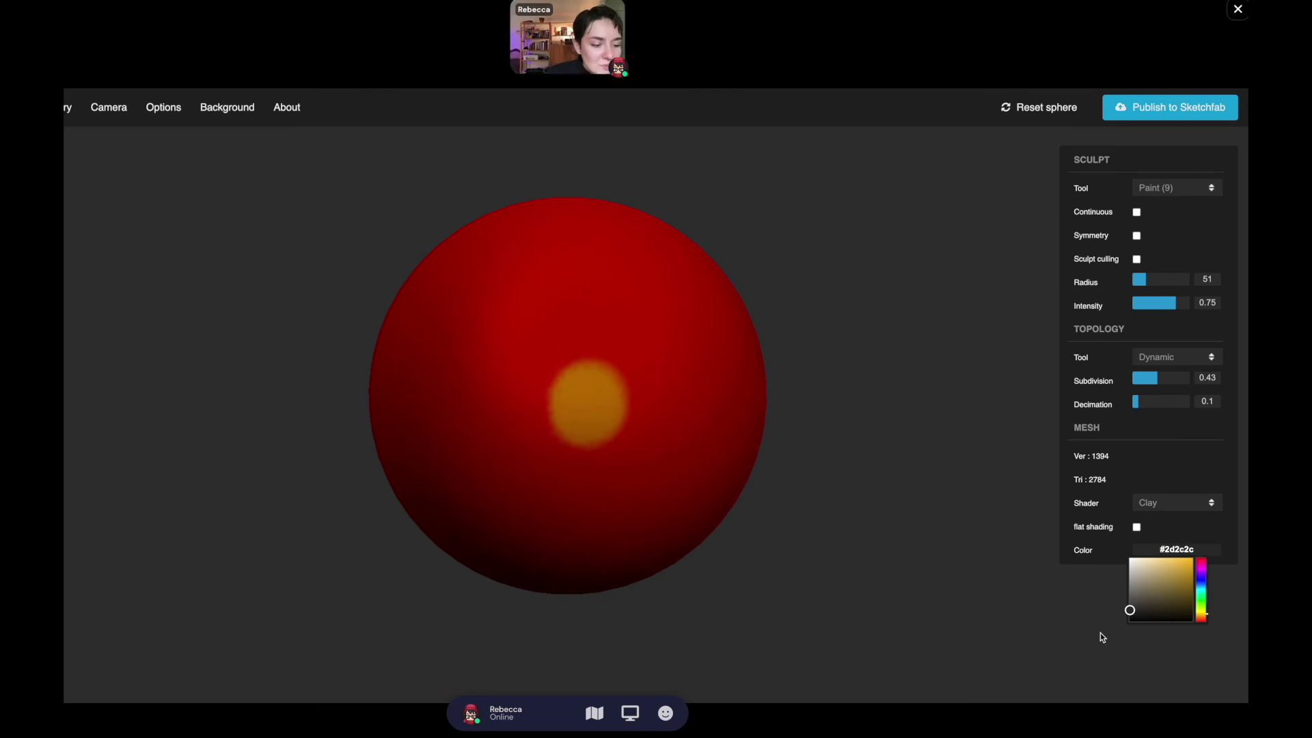
pyautogui.click(1137, 617)
pyautogui.moveTo(1137, 620)
pyautogui.mouseDown()
pyautogui.moveTo(1104, 617)
pyautogui.moveTo(817, 294)
pyautogui.mouseUp()
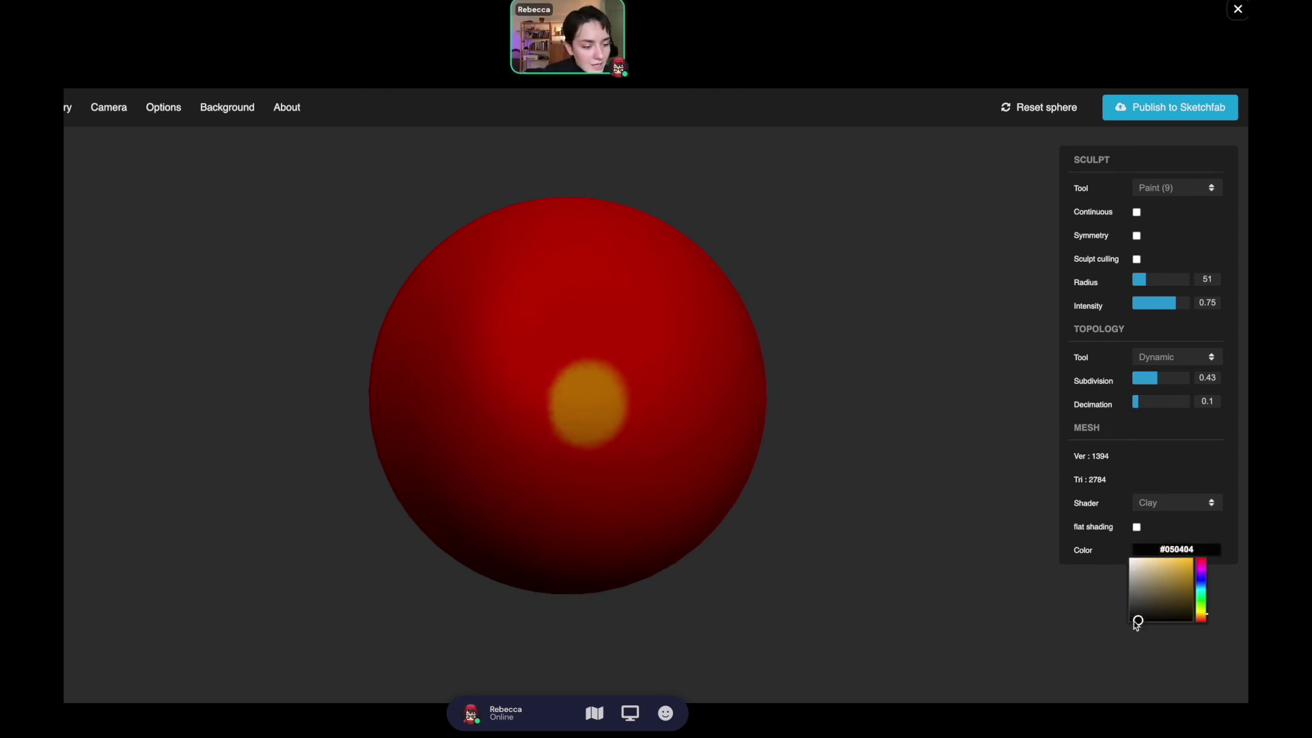
pyautogui.moveTo(1137, 623); pyautogui.dragTo(1128, 618)
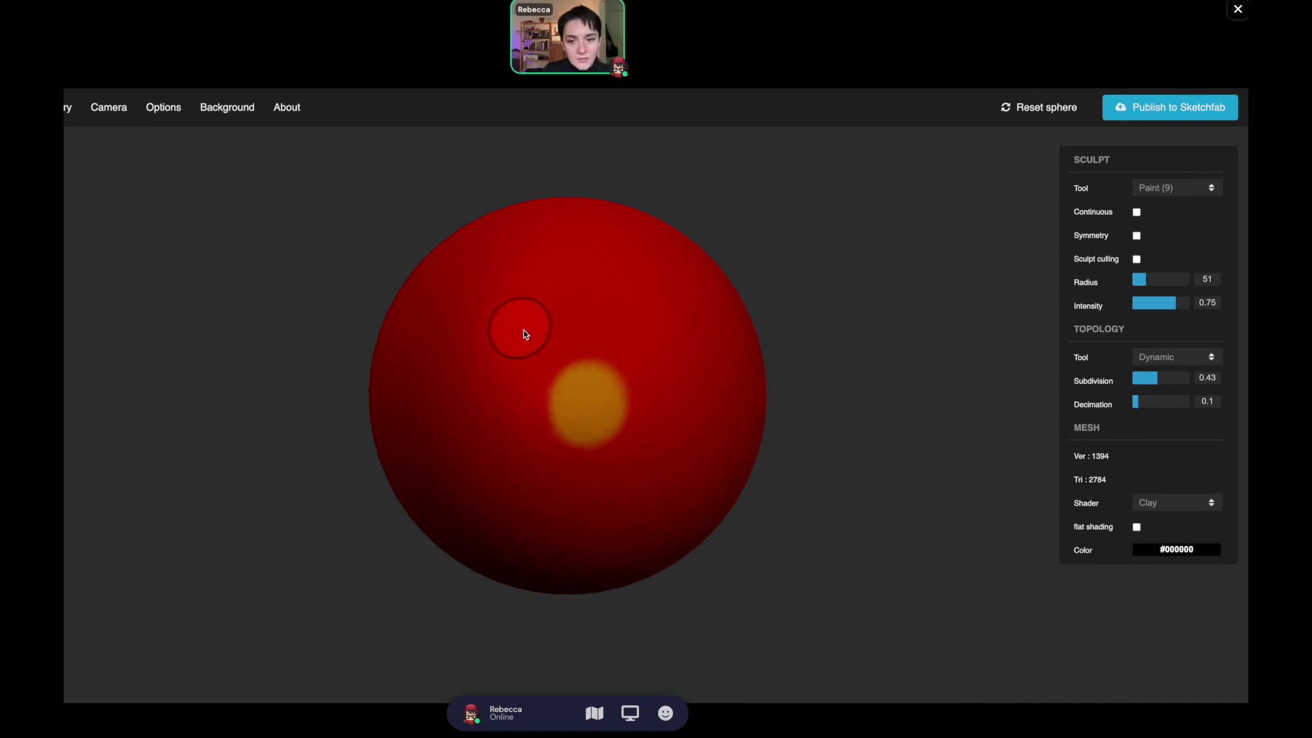
pyautogui.moveTo(525, 334); pyautogui.dragTo(510, 335)
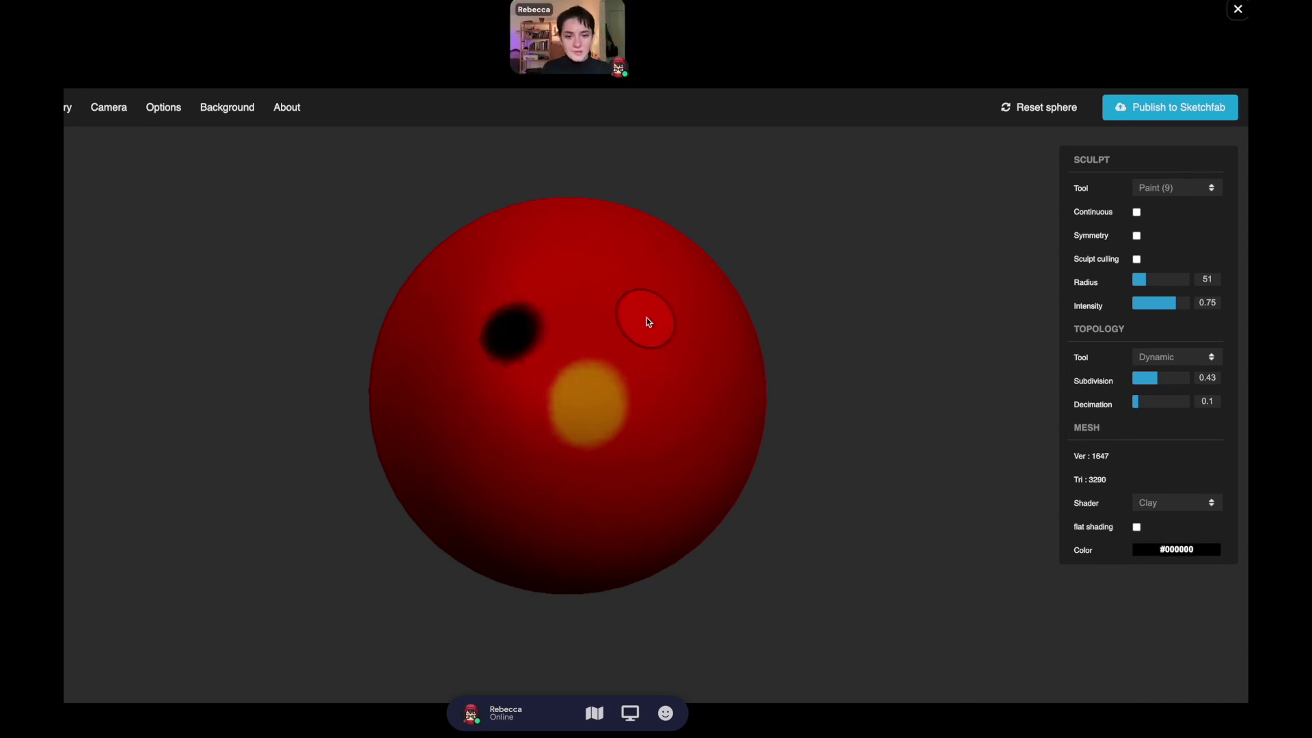
pyautogui.moveTo(649, 322); pyautogui.dragTo(646, 313)
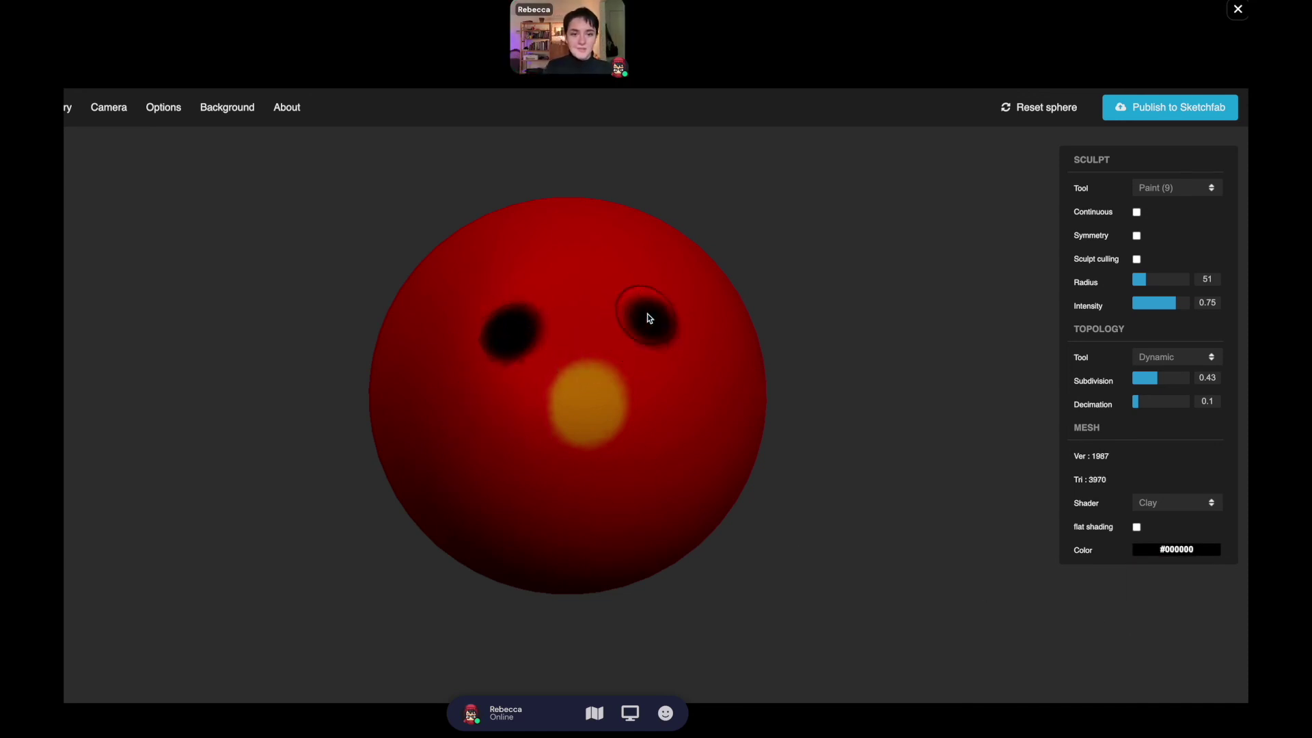
# Switch to white #ffffff with a smaller brush and dot a highlight into each eye.
pyautogui.click(1173, 546)
pyautogui.click(1134, 566)
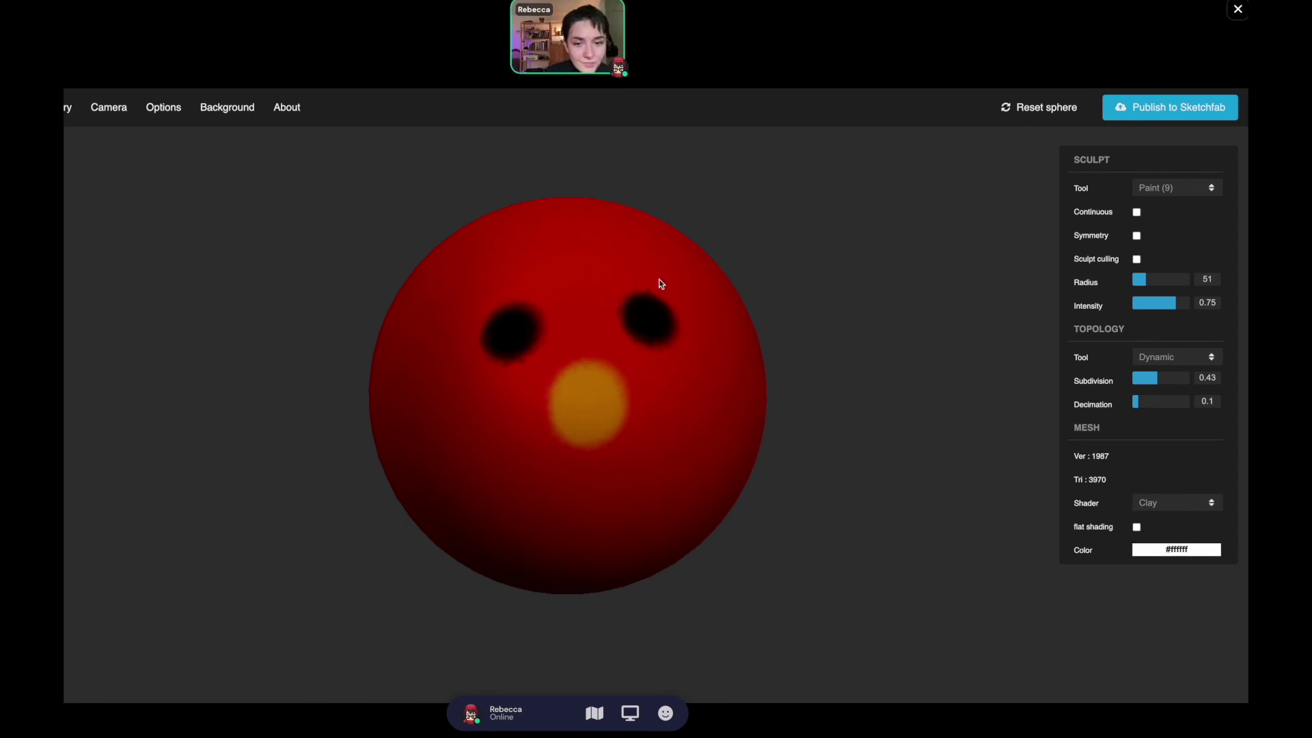
pyautogui.moveTo(1144, 280); pyautogui.dragTo(1134, 282)
pyautogui.click(497, 330)
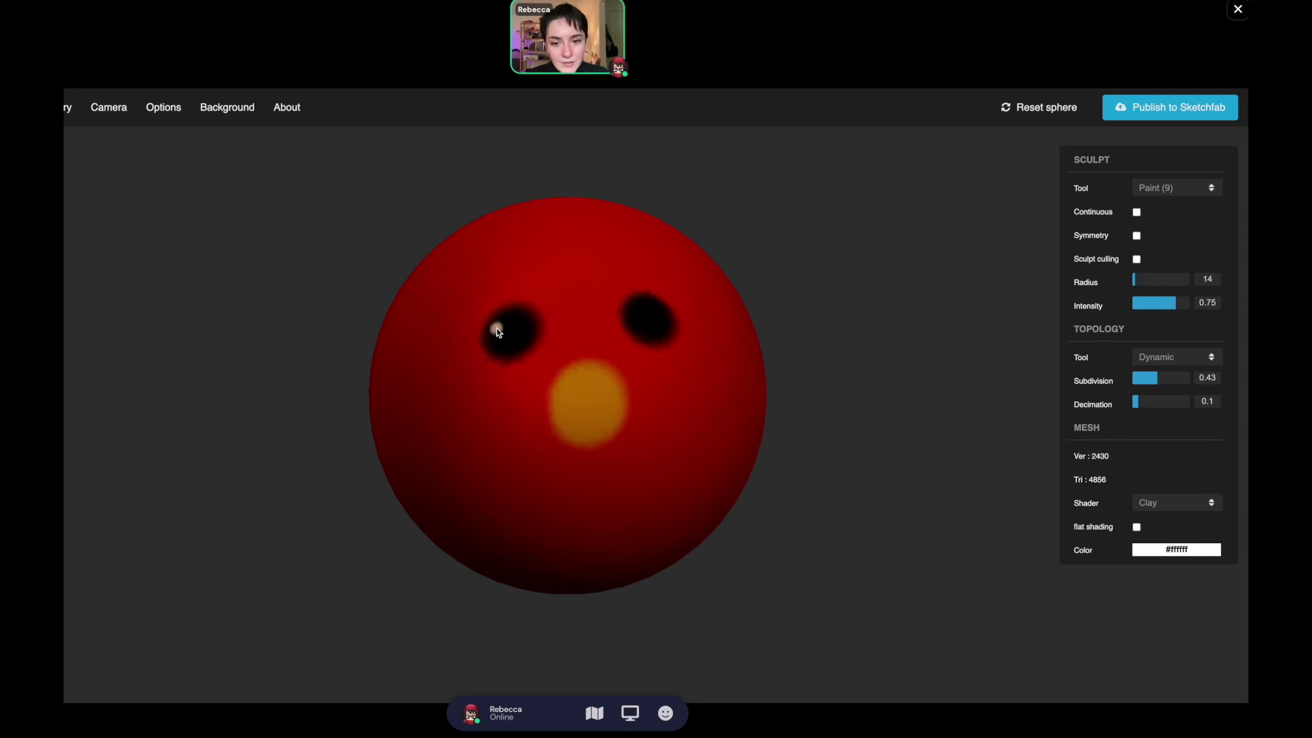
pyautogui.click(657, 314)
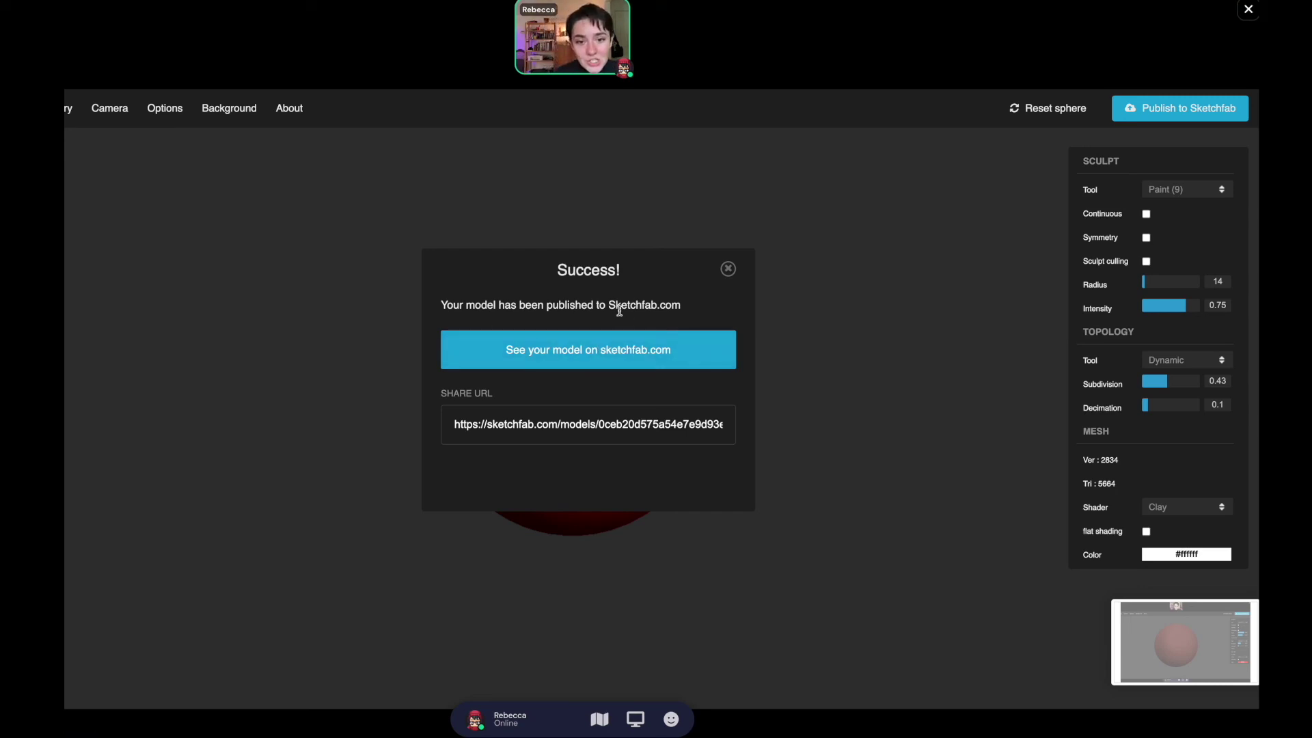
# Open the published red sphere's Sketchfab model page from the share link.
pyautogui.click(585, 354)
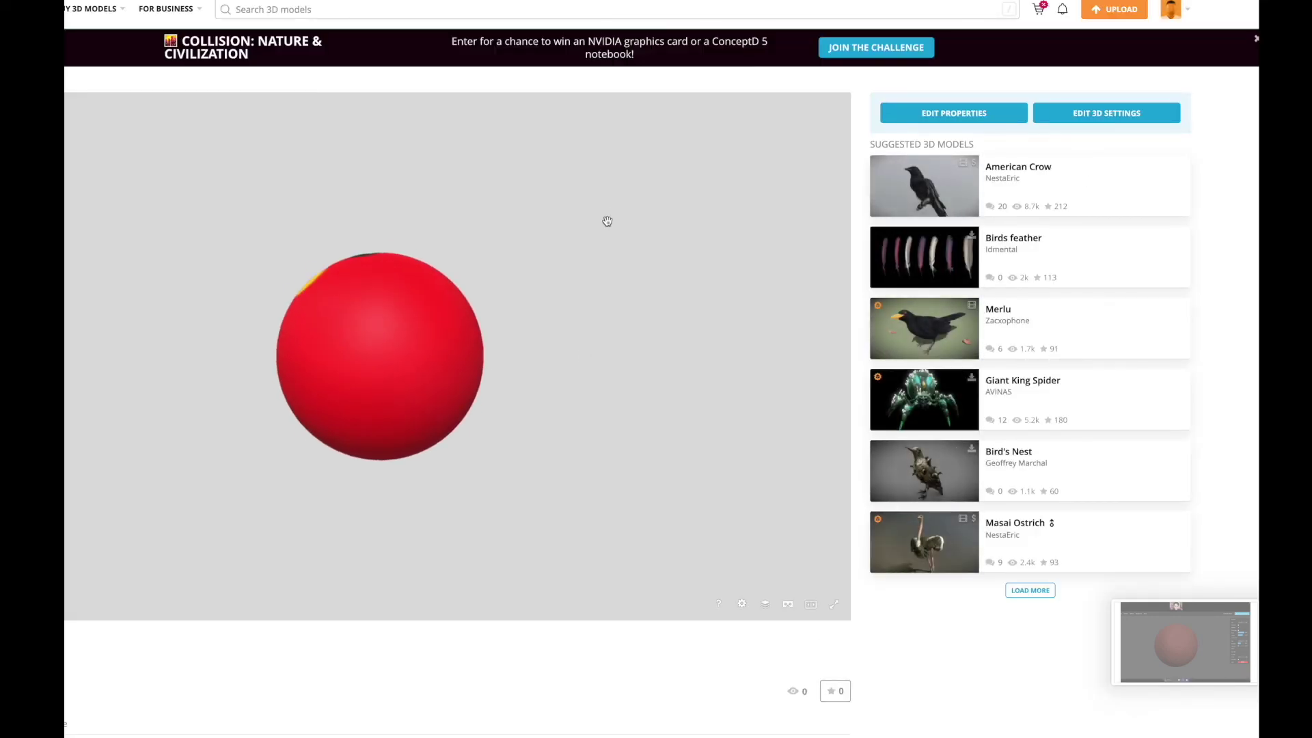
pyautogui.moveTo(413, 360)
pyautogui.mouseDown()
pyautogui.moveTo(483, 351)
pyautogui.moveTo(468, 322)
pyautogui.moveTo(281, 351)
pyautogui.moveTo(471, 316)
pyautogui.moveTo(410, 307)
pyautogui.moveTo(428, 293)
pyautogui.moveTo(489, 351)
pyautogui.moveTo(510, 321)
pyautogui.moveTo(447, 334)
pyautogui.moveTo(310, 457)
pyautogui.moveTo(281, 363)
pyautogui.moveTo(486, 393)
pyautogui.moveTo(378, 429)
pyautogui.moveTo(460, 346)
pyautogui.moveTo(281, 328)
pyautogui.moveTo(383, 341)
pyautogui.moveTo(324, 373)
pyautogui.moveTo(294, 410)
pyautogui.moveTo(498, 381)
pyautogui.moveTo(404, 182)
pyautogui.moveTo(352, 384)
pyautogui.moveTo(419, 389)
pyautogui.moveTo(484, 357)
pyautogui.moveTo(405, 291)
pyautogui.moveTo(471, 287)
pyautogui.moveTo(355, 301)
pyautogui.mouseUp()
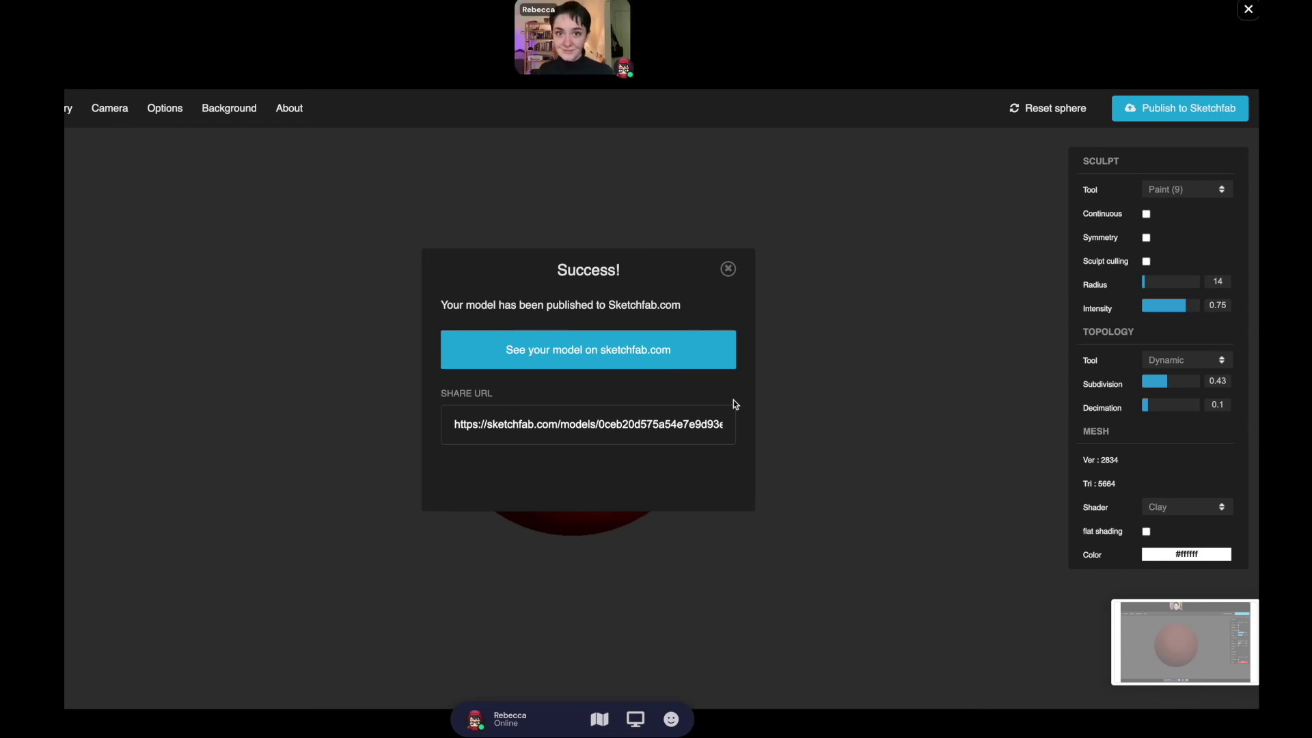
pyautogui.press('super+shift+5')
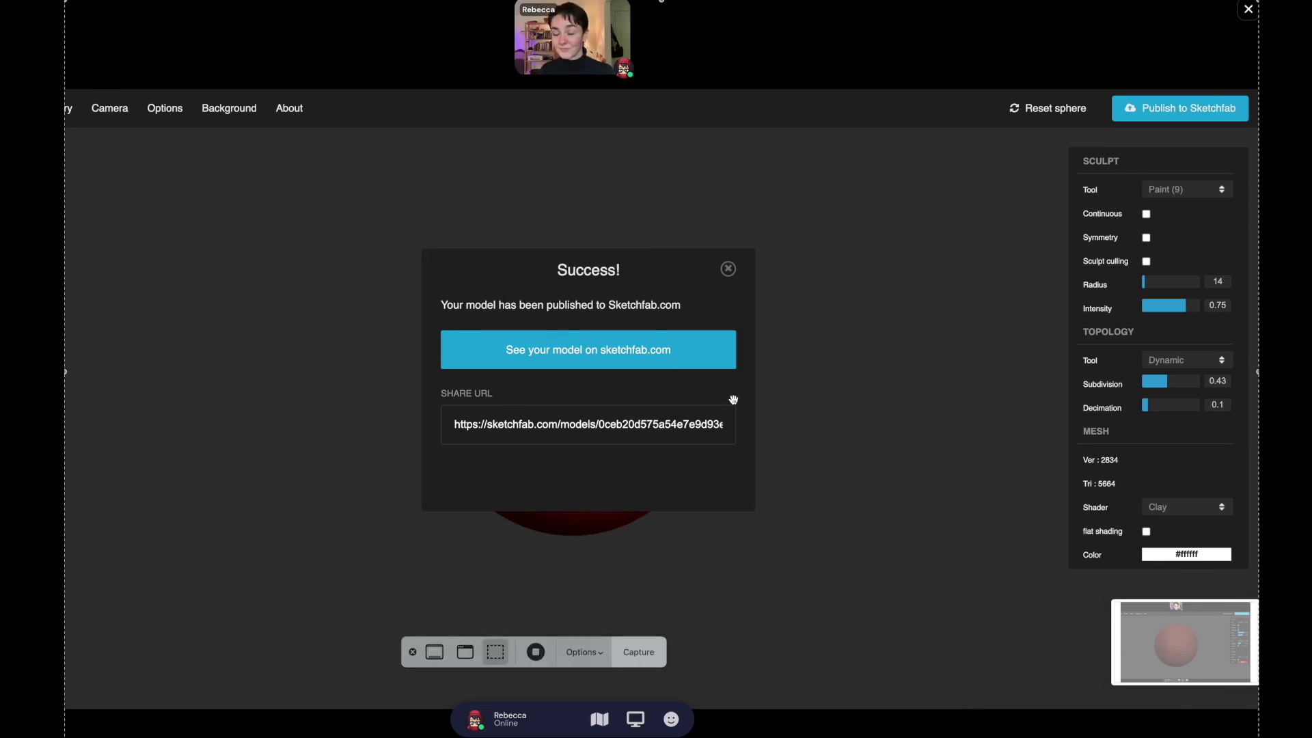